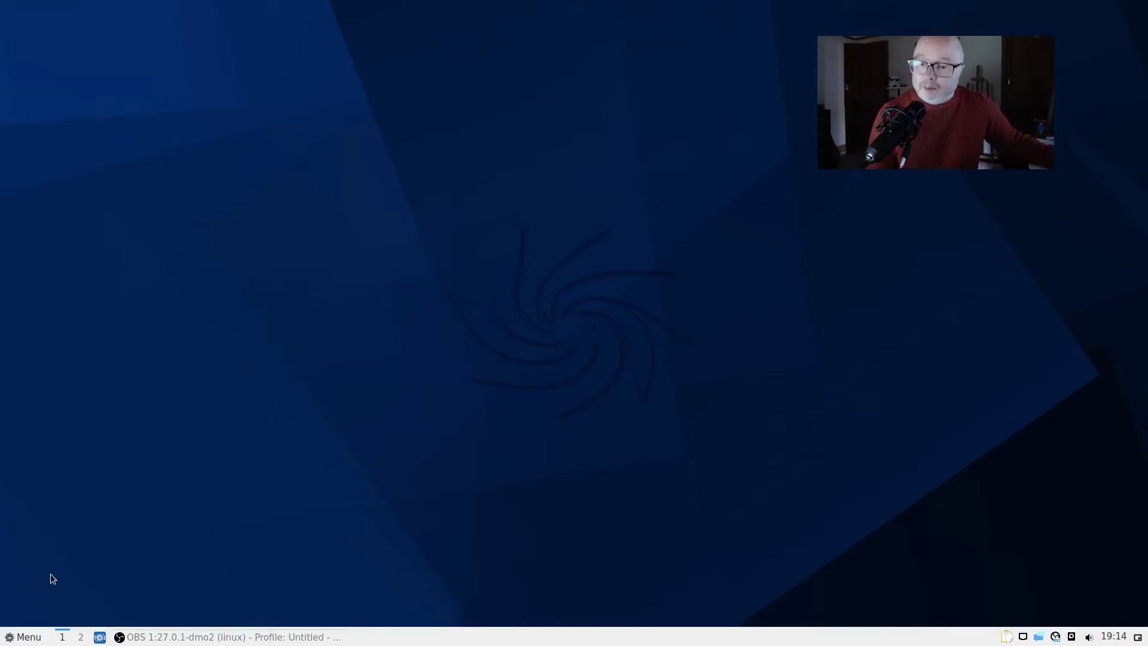
Step: Launch PCManFM-Qt File Manager from the Accessories menu to show the home folder
{"action": "left_click", "coordinate": [5, 638]}
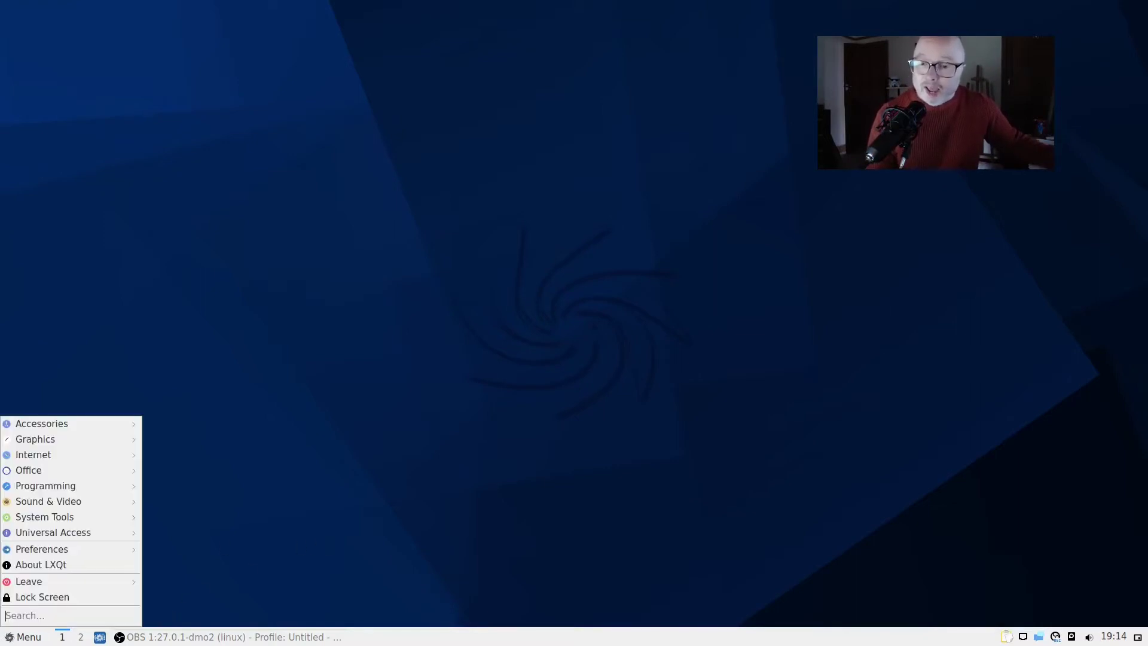
{"action": "mouse_move", "coordinate": [133, 426]}
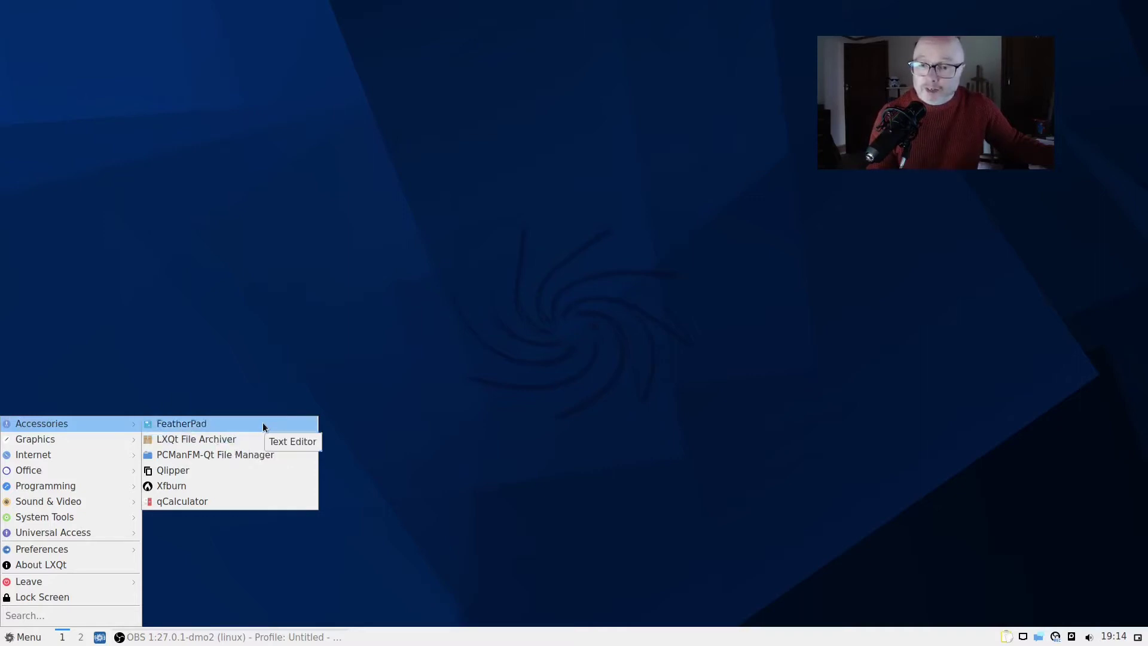
{"action": "left_click", "coordinate": [186, 458]}
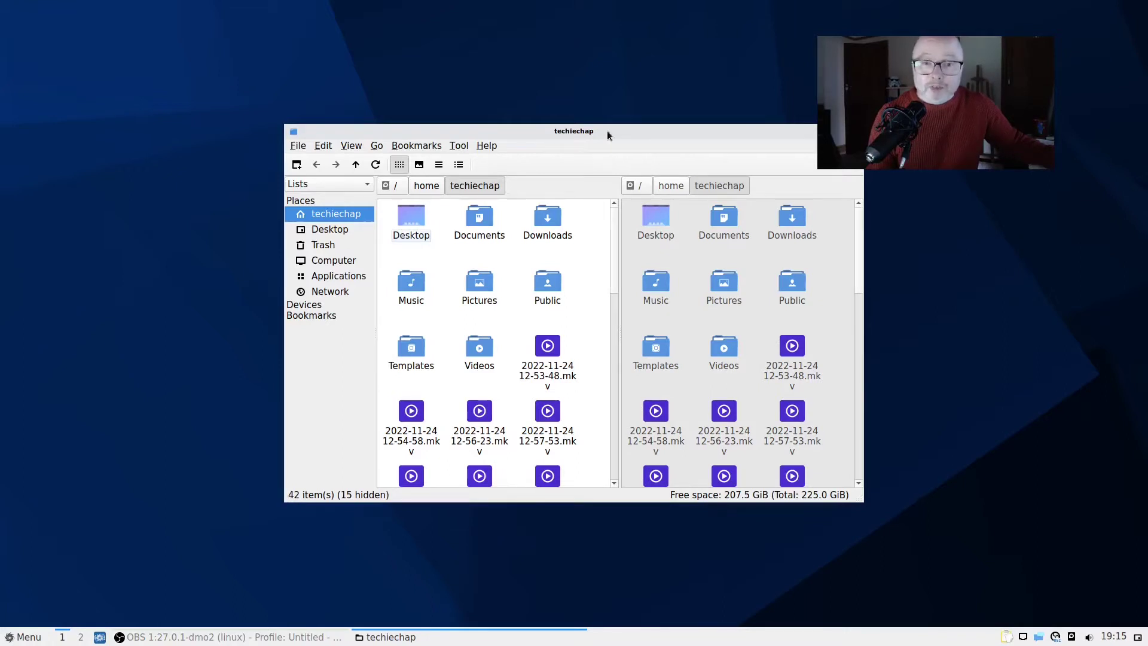
Step: Move the window and browse Desktop and Computer in the left pane, returning it to home
{"action": "left_click_drag", "start_coordinate": [608, 131], "coordinate": [586, 118]}
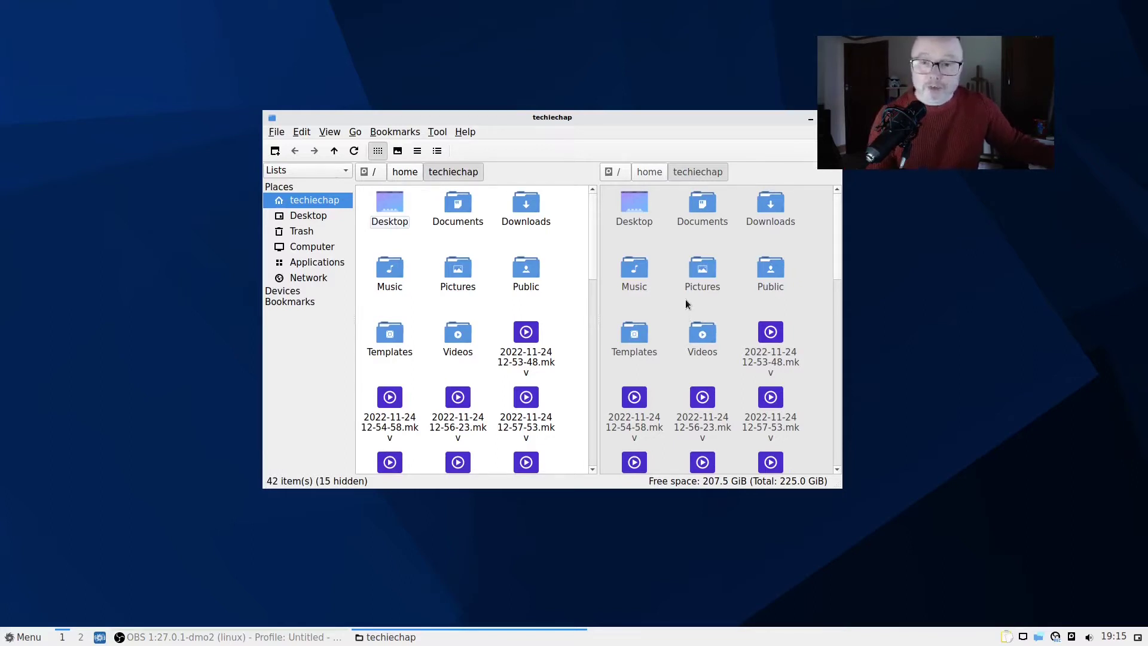
{"action": "left_click", "coordinate": [293, 218]}
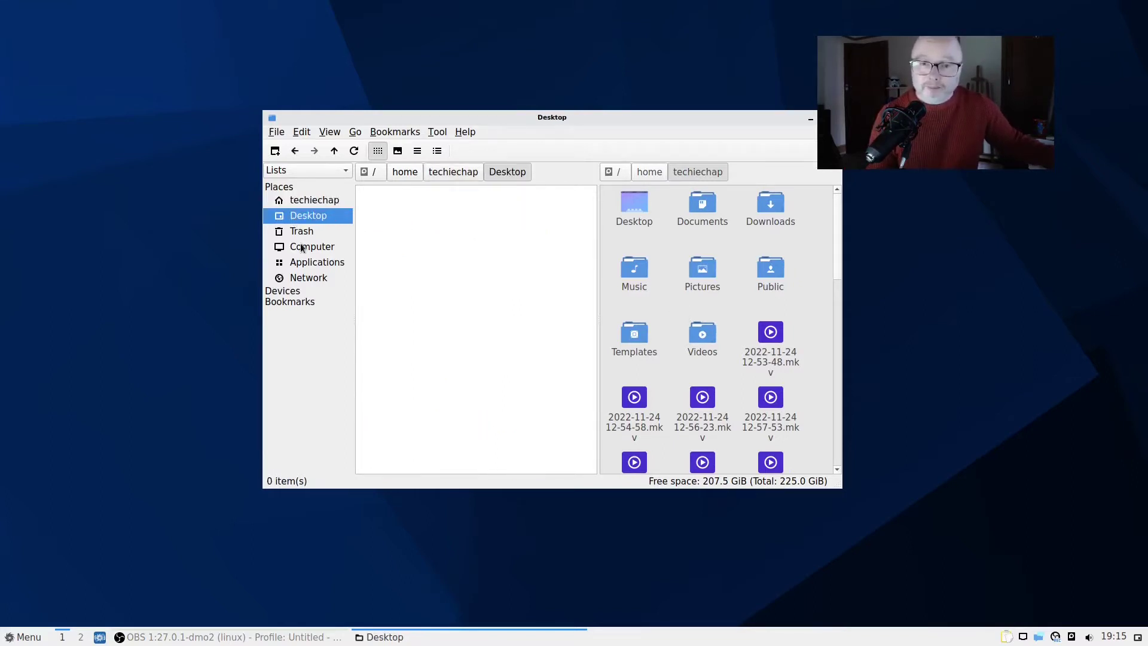
{"action": "left_click", "coordinate": [301, 248]}
{"action": "left_click", "coordinate": [310, 200]}
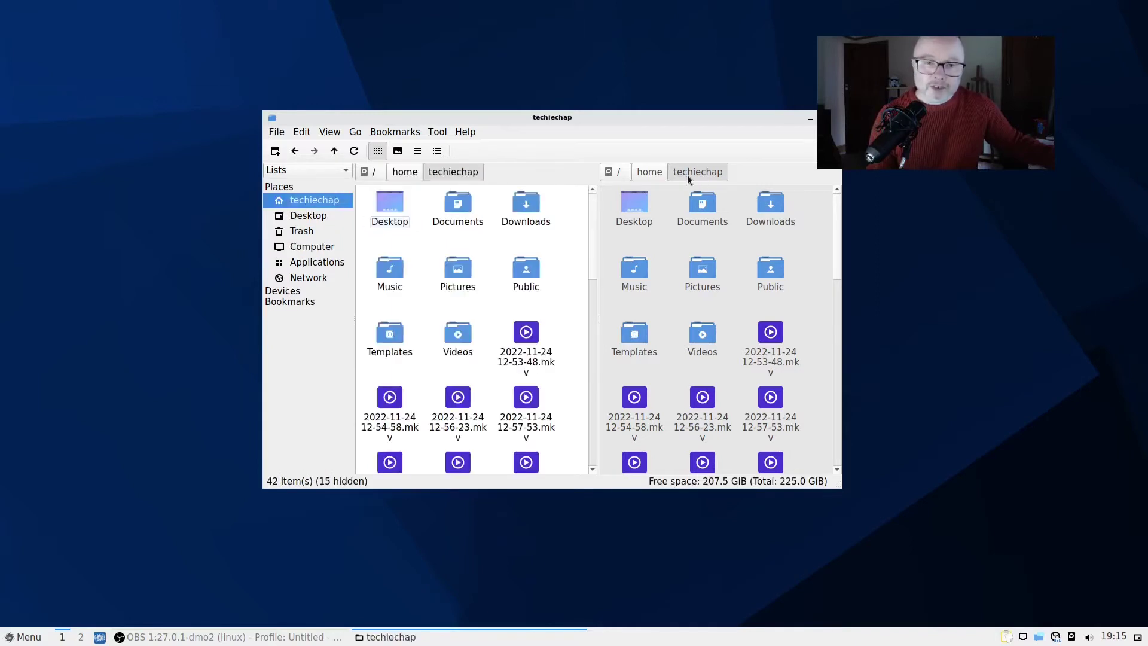
Step: Open File System in the right pane to list the root folder's 23 items
{"action": "left_click", "coordinate": [687, 172]}
{"action": "left_click", "coordinate": [318, 217]}
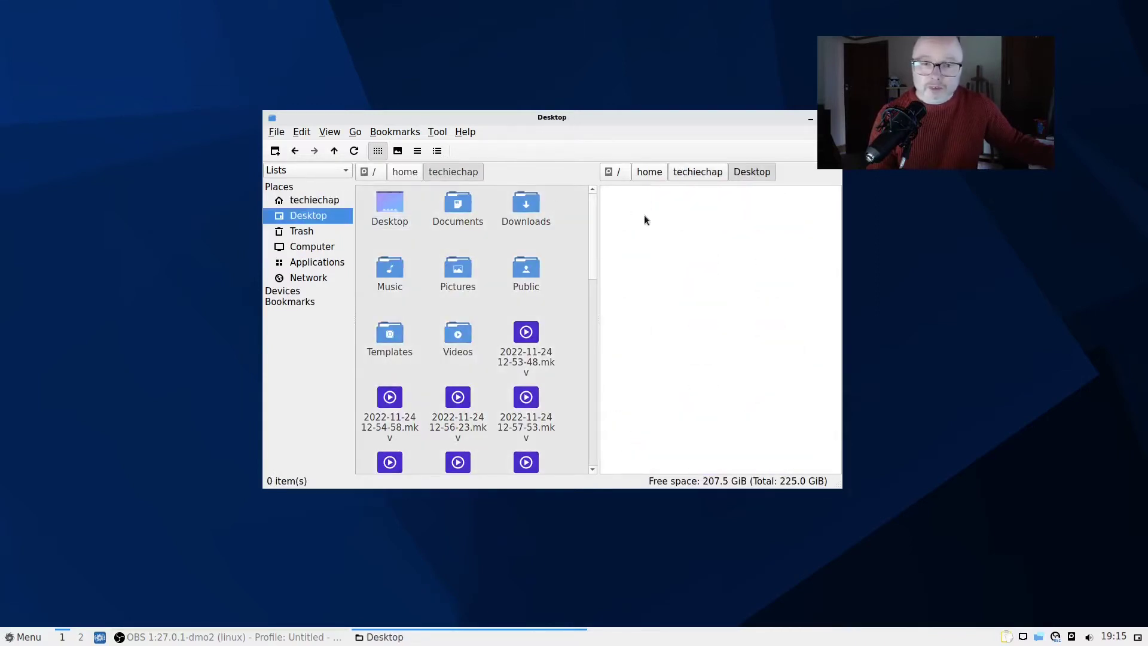
{"action": "left_click", "coordinate": [324, 246]}
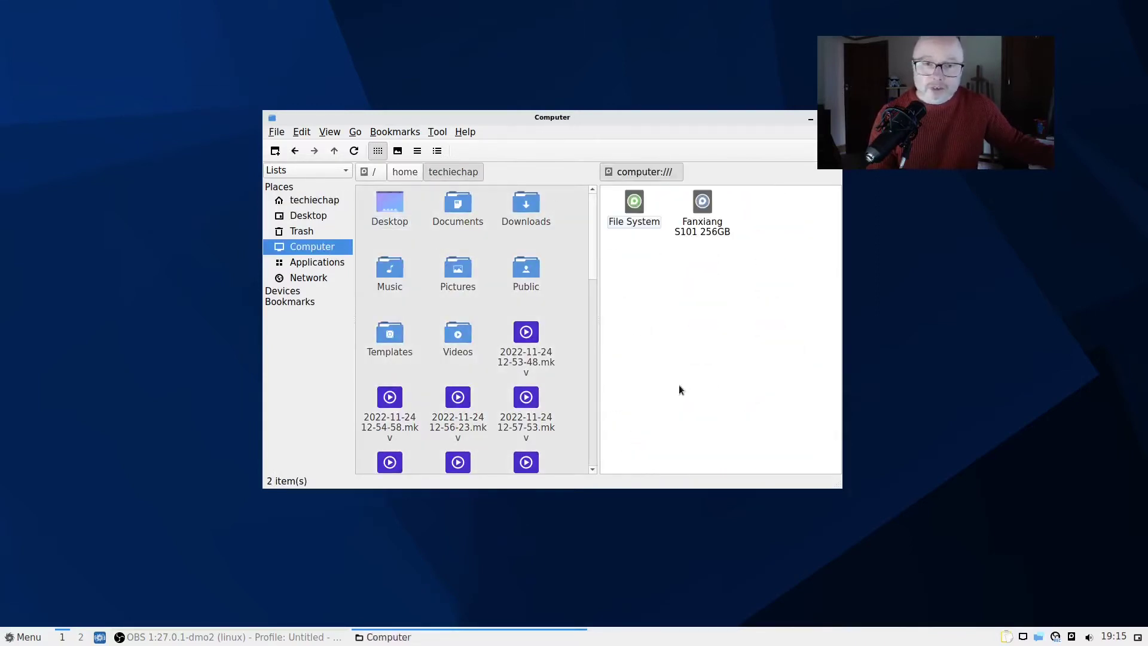
{"action": "double_click", "coordinate": [638, 206]}
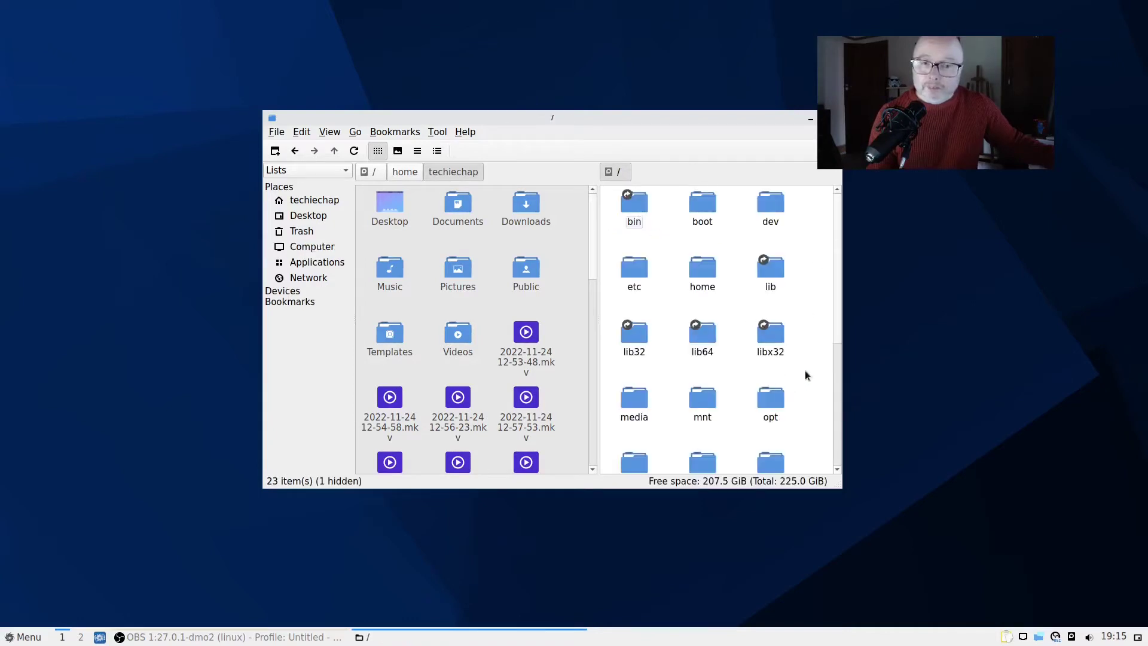
{"action": "scroll", "coordinate": [800, 377], "scroll_direction": "down", "scroll_amount": 3}
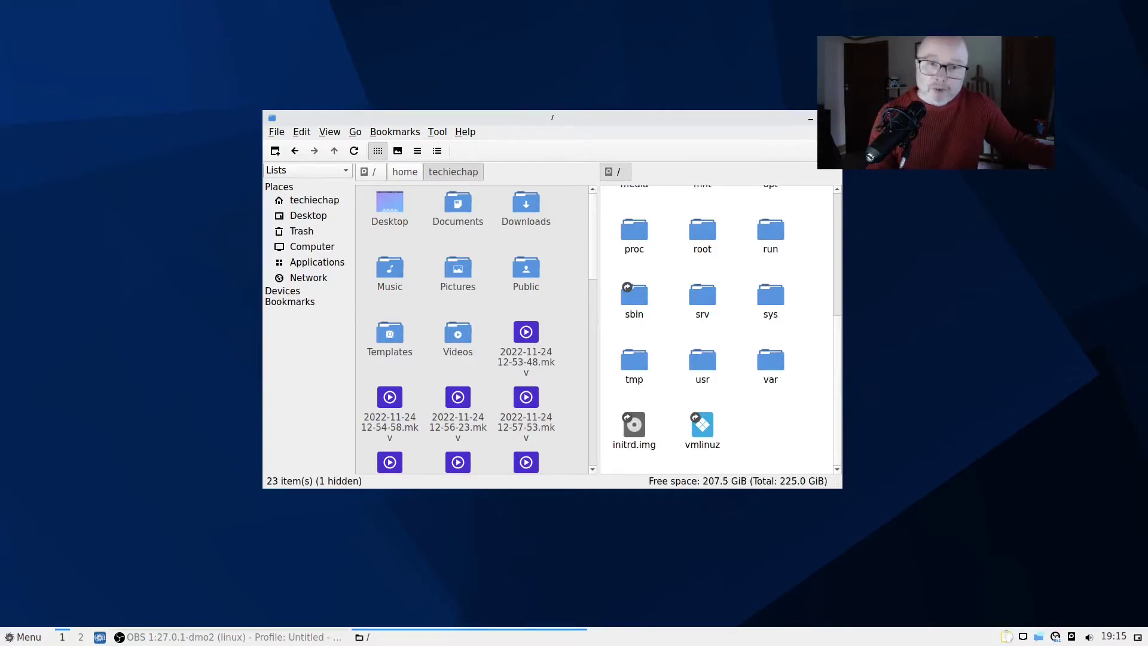
Step: Close the file manager and start Firefox ESR from the Internet menu
{"action": "left_click", "coordinate": [833, 117]}
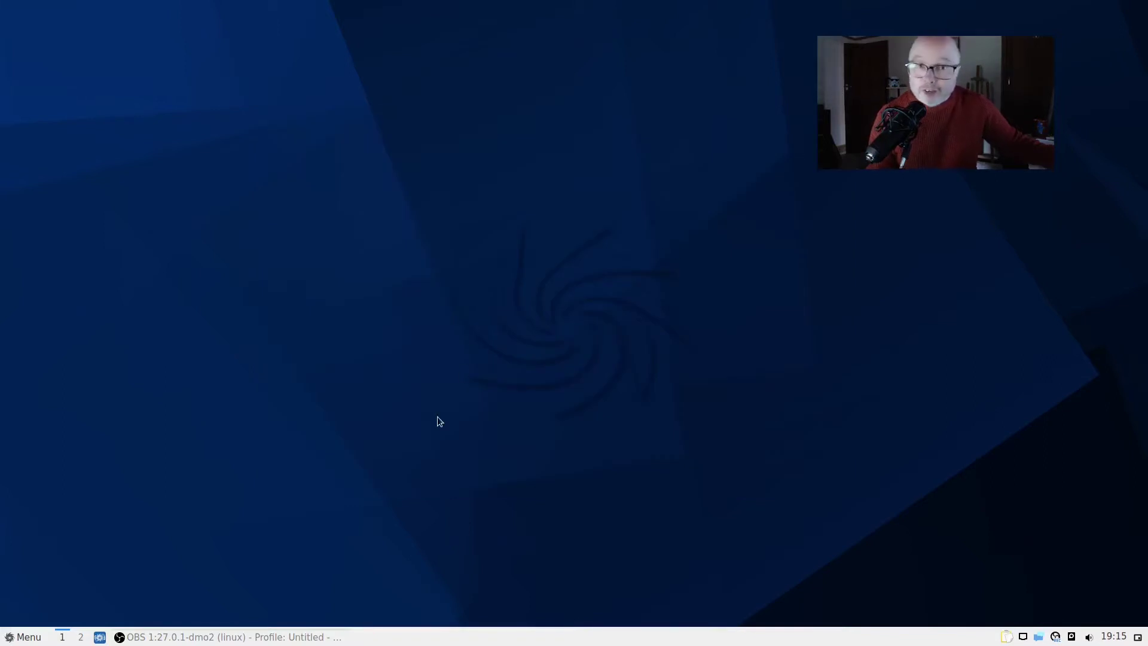
{"action": "left_click", "coordinate": [13, 639]}
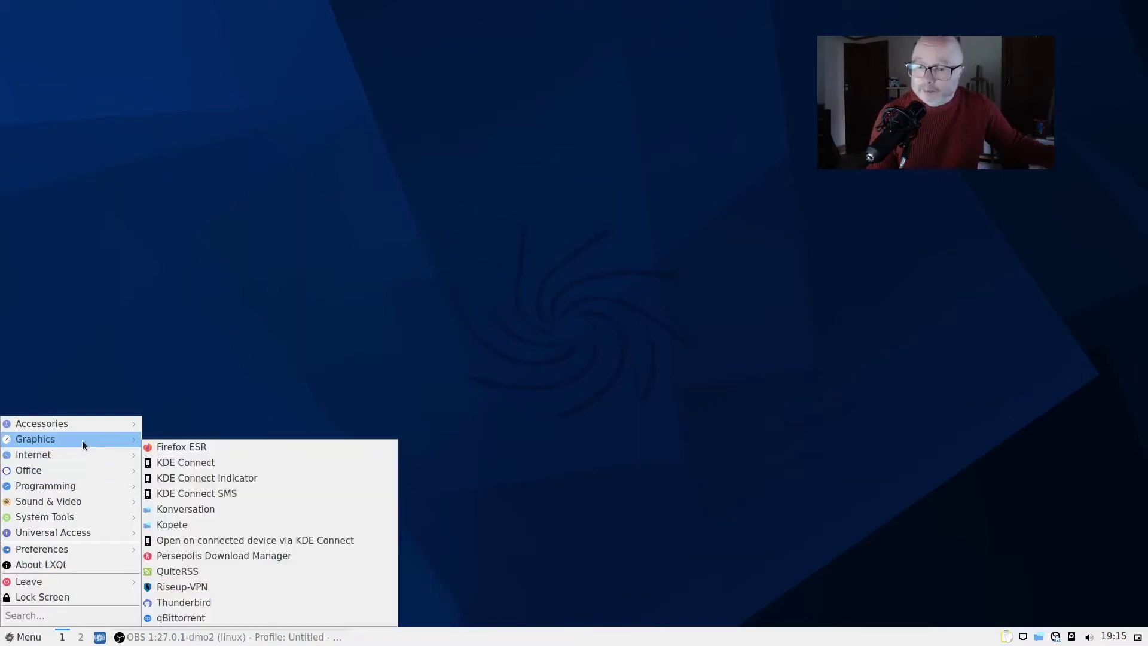
{"action": "mouse_move", "coordinate": [81, 440]}
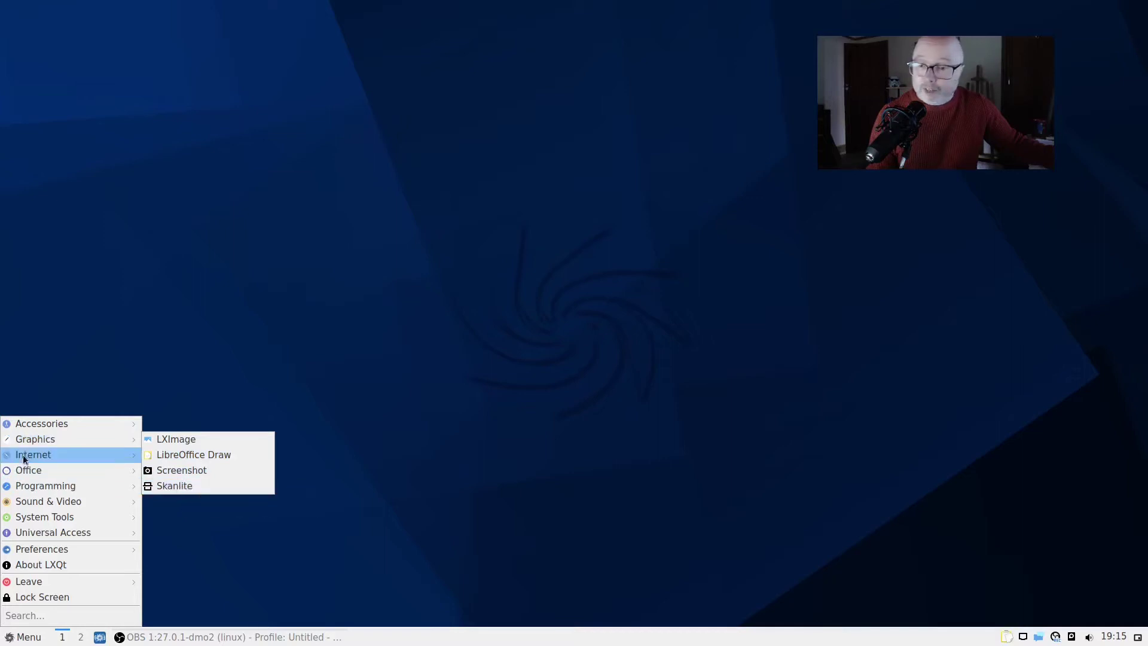
{"action": "mouse_move", "coordinate": [25, 456]}
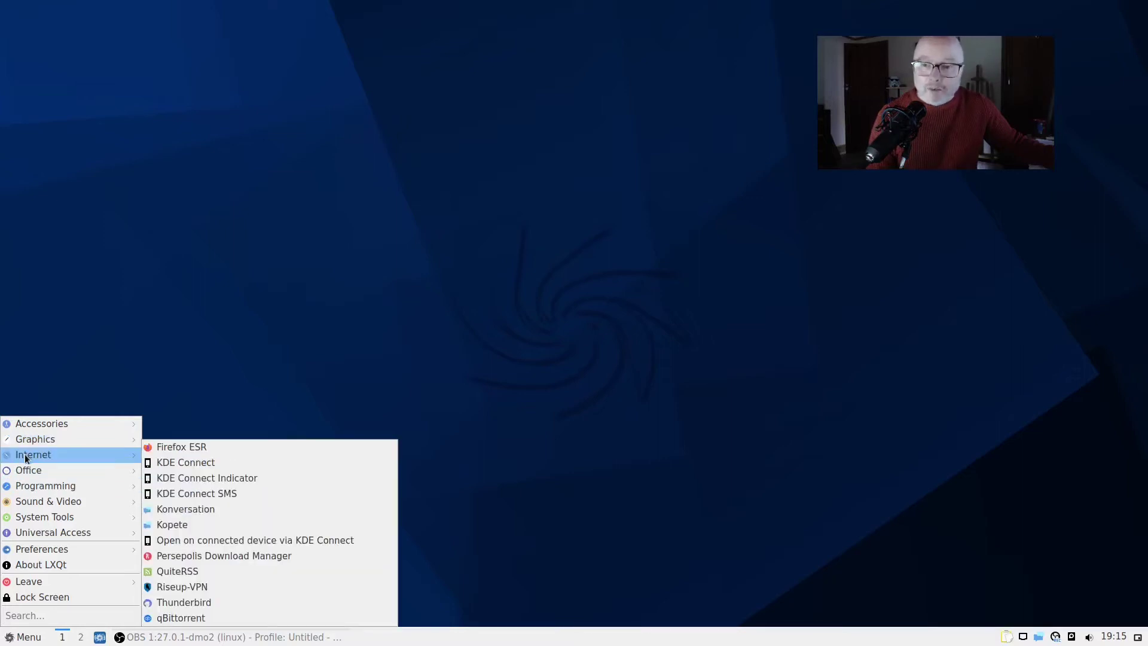
{"action": "left_click", "coordinate": [177, 449]}
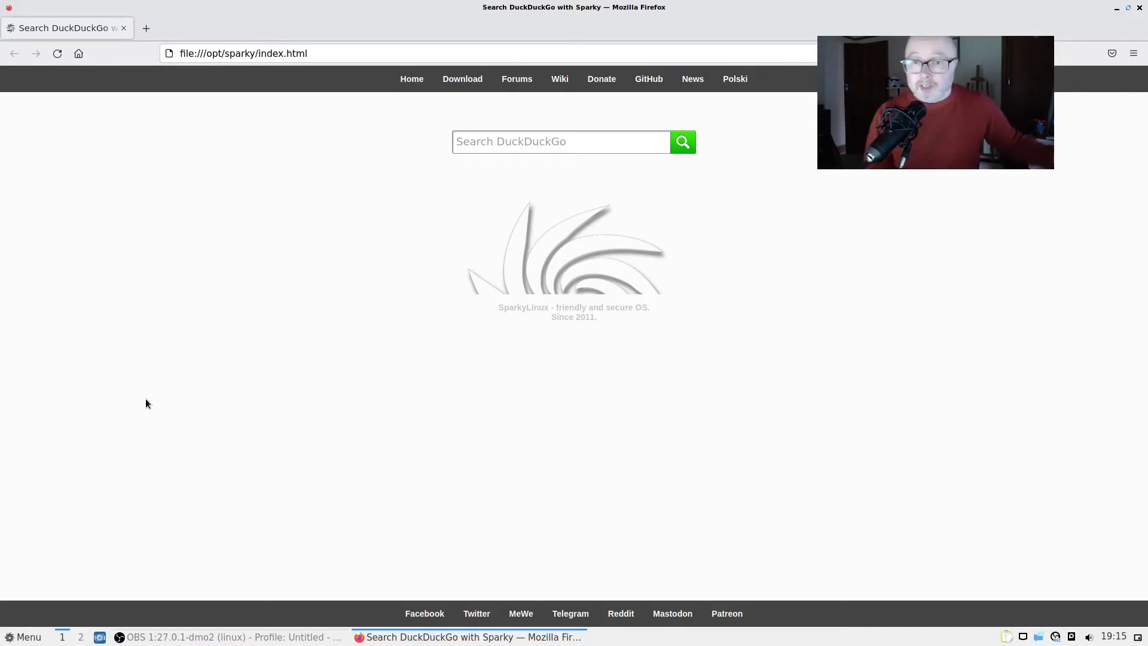
Step: Search the web for 'sparky' from the Firefox address bar
{"action": "left_click", "coordinate": [347, 46]}
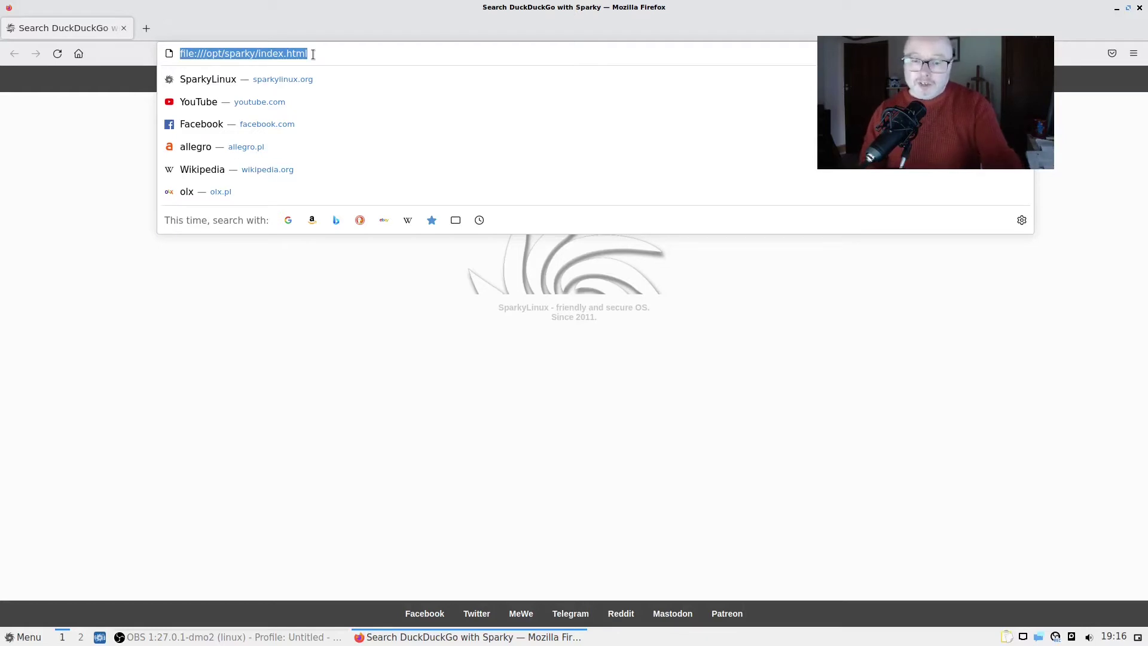
{"action": "type", "text": "spar"}
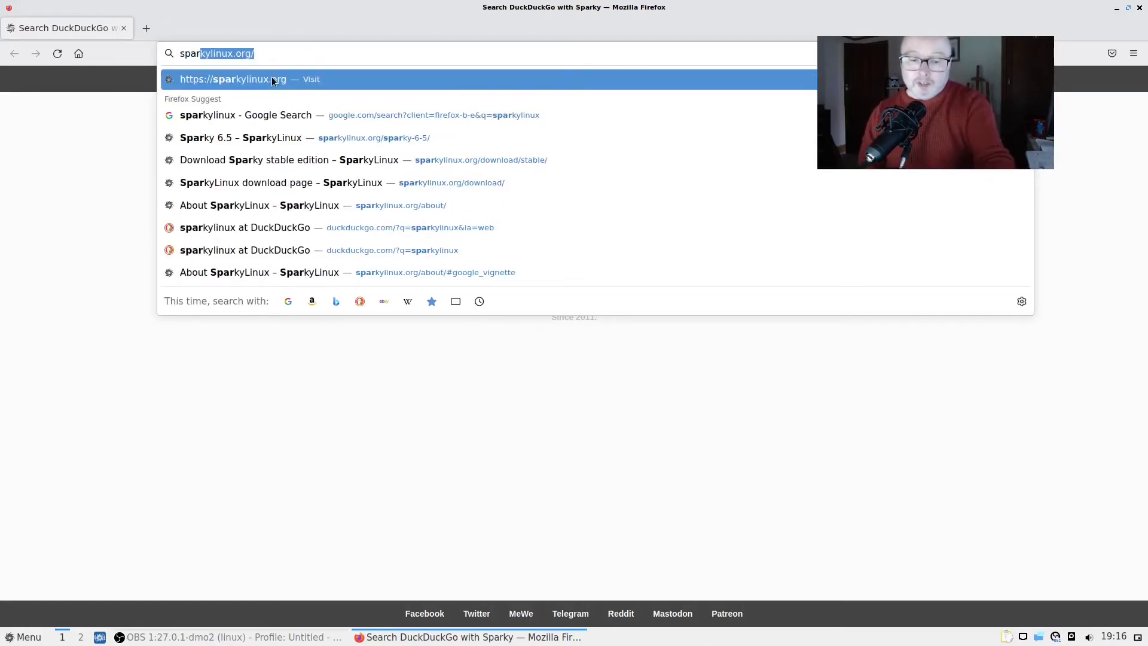
{"action": "type", "text": "ky"}
{"action": "key", "text": "Delete"}
{"action": "key", "text": "Return"}
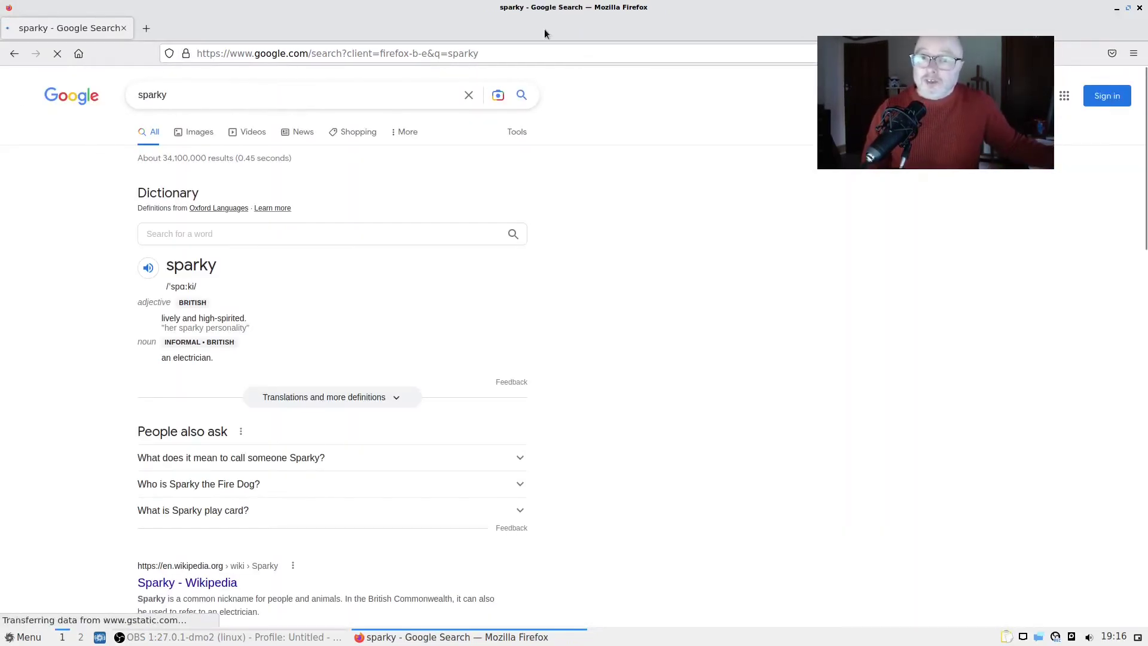
Step: Go to sparkylinux.org via the SparkyLinux address-bar suggestion
{"action": "left_click", "coordinate": [589, 51]}
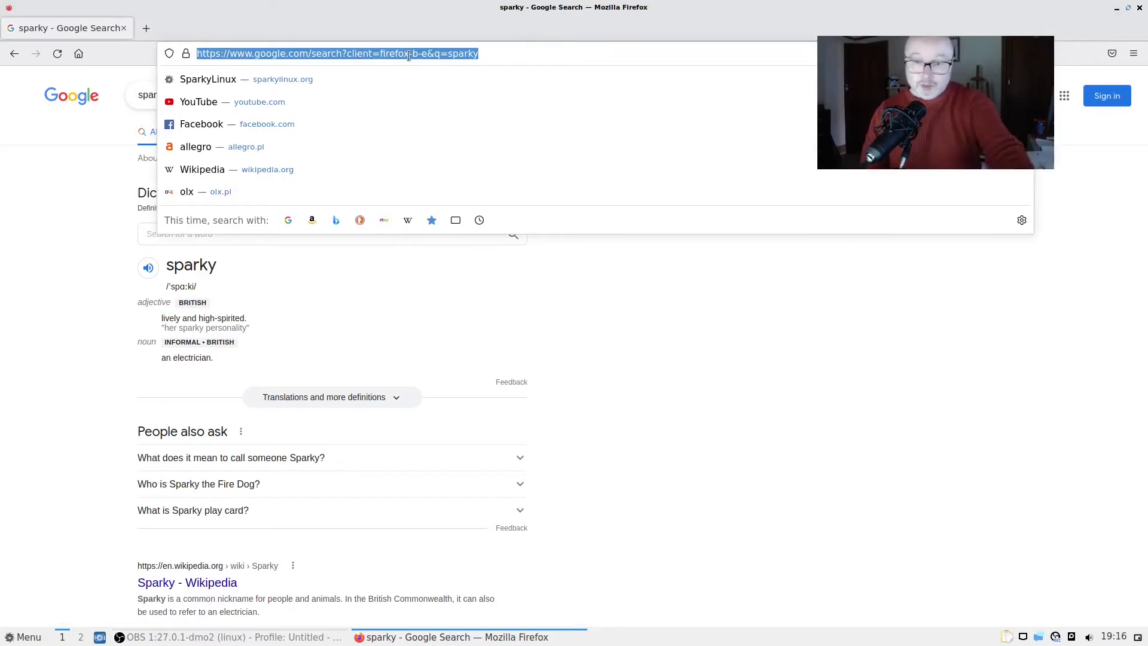
{"action": "key", "text": "BackSpace"}
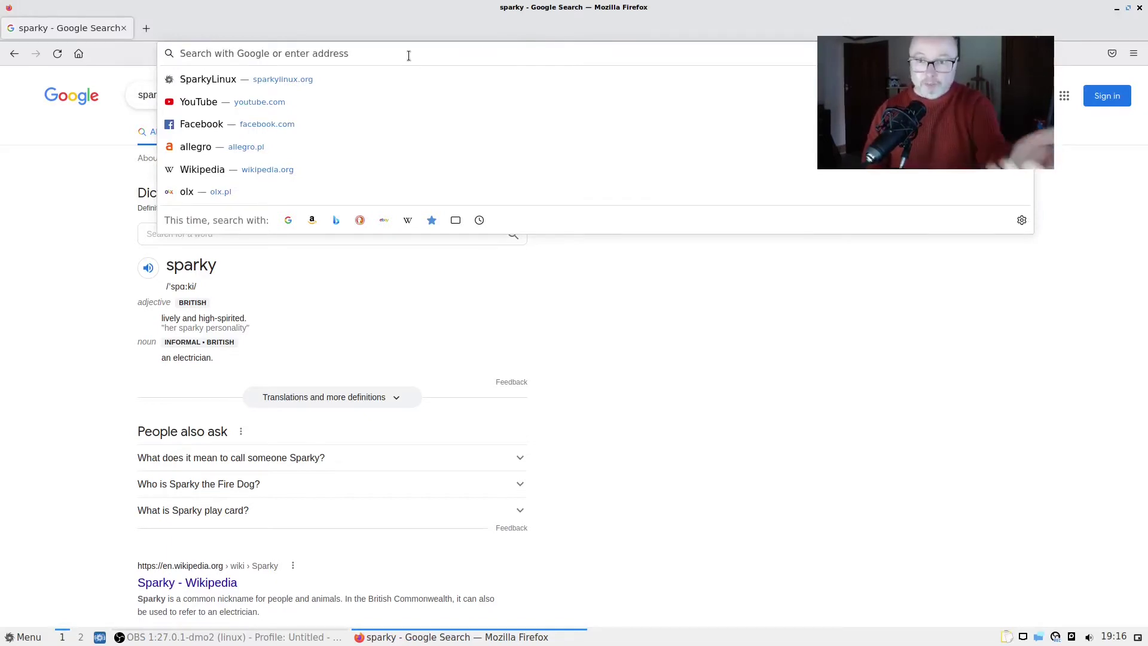
{"action": "left_click", "coordinate": [263, 81]}
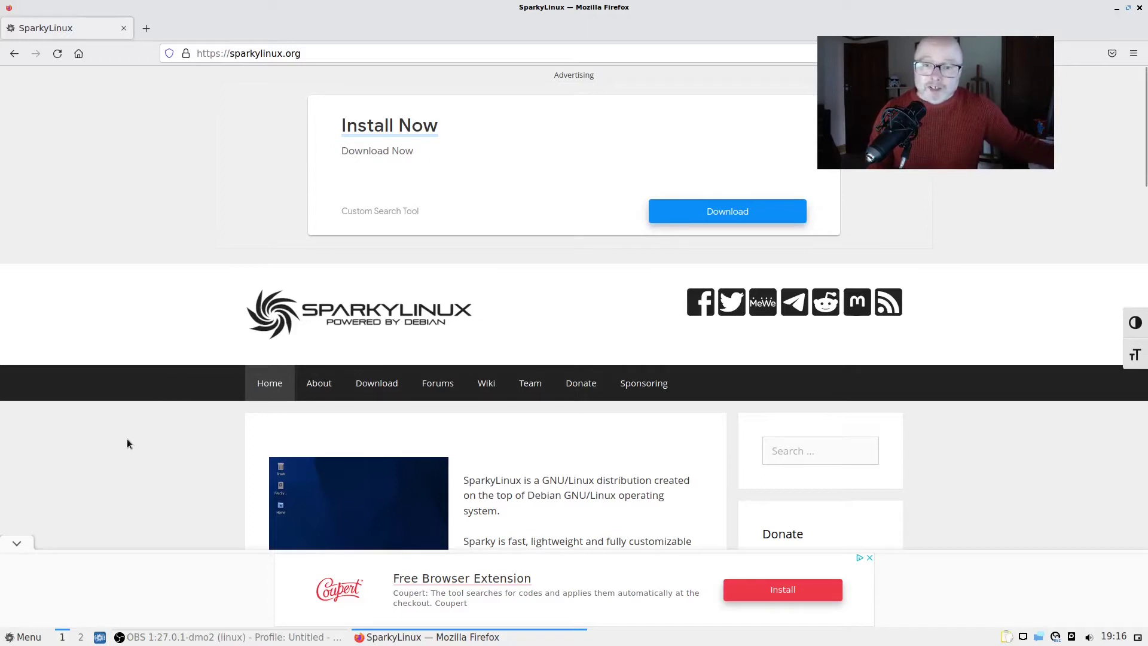
Step: Reload the SparkyLinux homepage and scroll down to the Sparky 6.5 news item
{"action": "scroll", "coordinate": [127, 442], "scroll_direction": "down", "scroll_amount": 3}
{"action": "key", "text": "F5"}
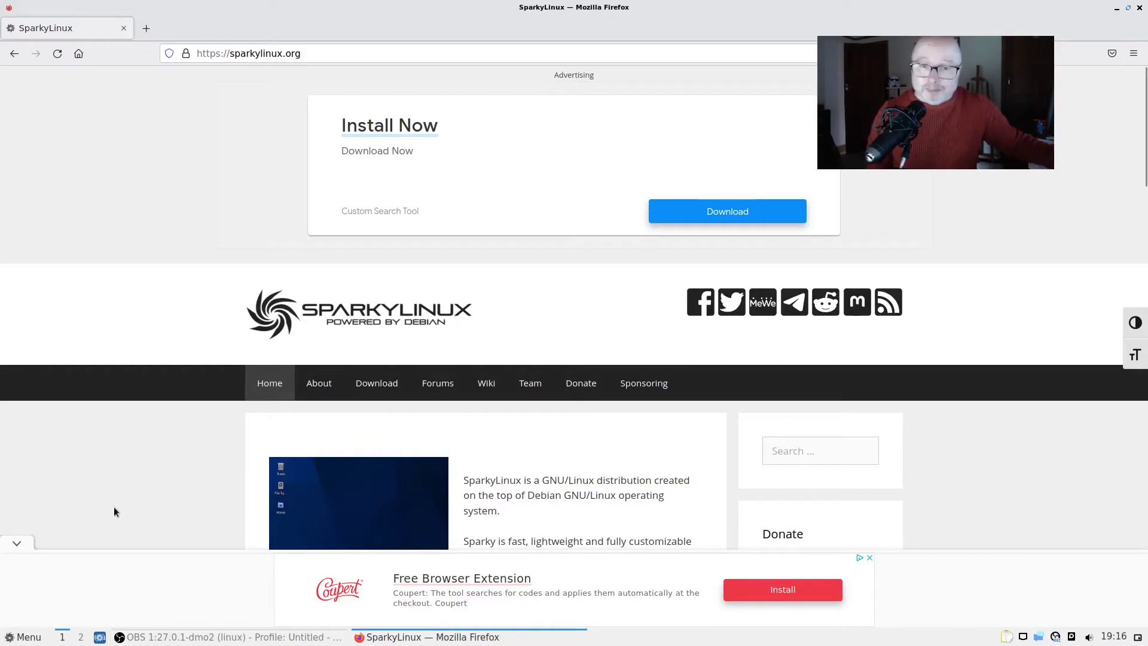
{"action": "scroll", "coordinate": [114, 508], "scroll_direction": "down", "scroll_amount": 3}
{"action": "scroll", "coordinate": [113, 493], "scroll_direction": "down", "scroll_amount": 3}
{"action": "scroll", "coordinate": [113, 492], "scroll_direction": "down", "scroll_amount": 2}
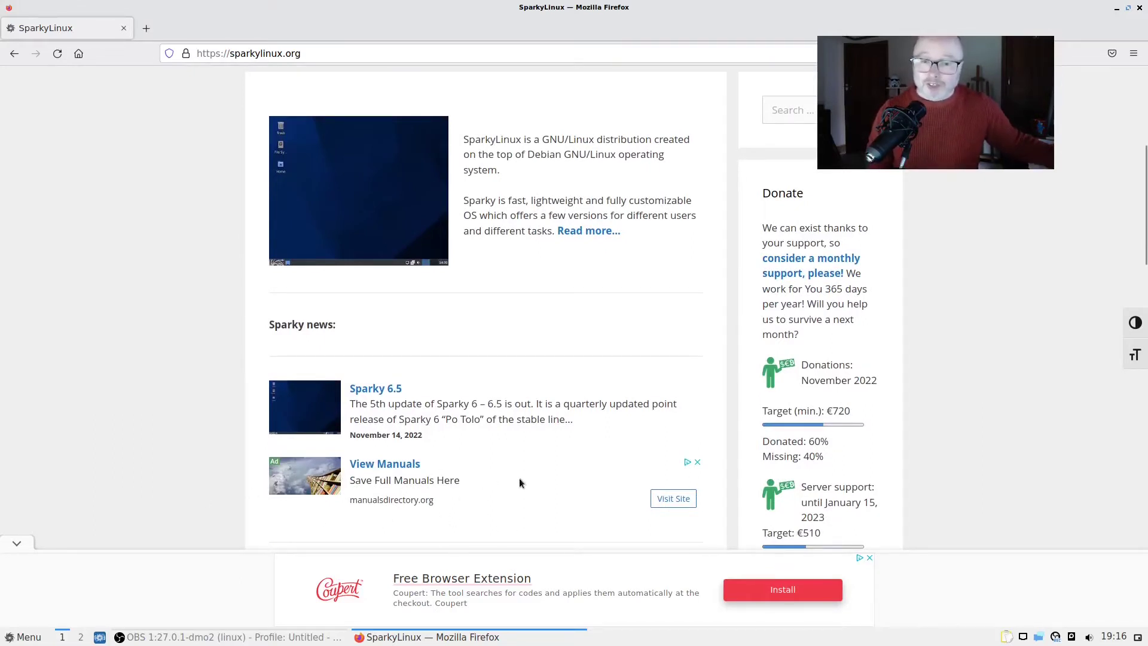
Step: Read the Sparky 6.5 release announcement, then scroll back to the top
{"action": "left_click", "coordinate": [359, 390]}
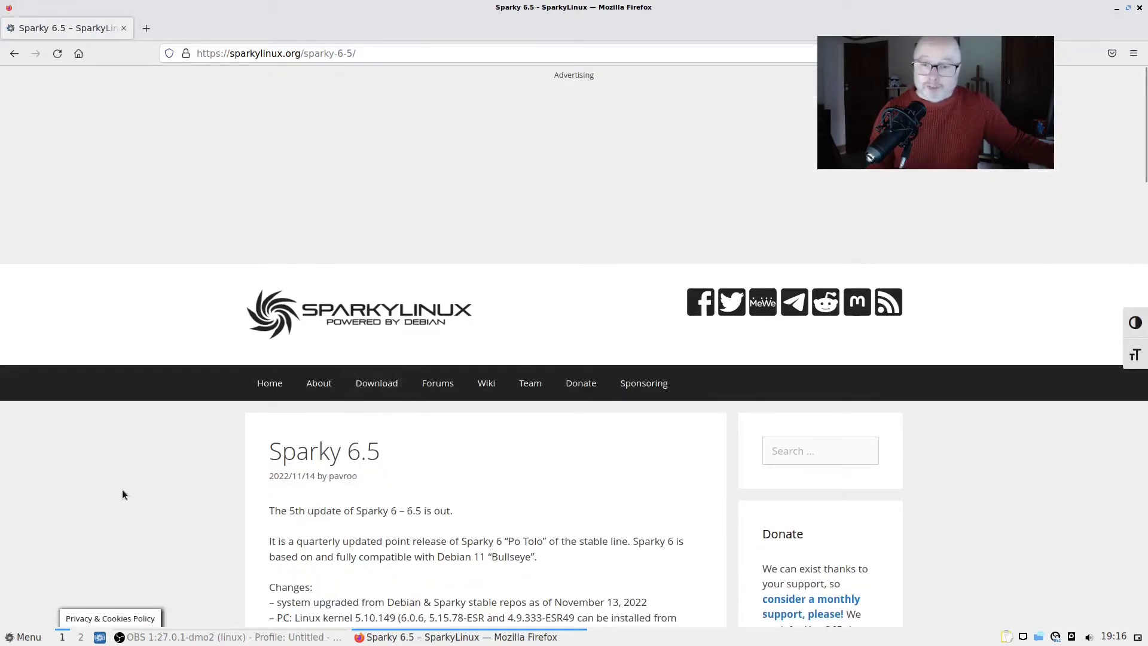
{"action": "scroll", "coordinate": [125, 492], "scroll_direction": "down", "scroll_amount": 3}
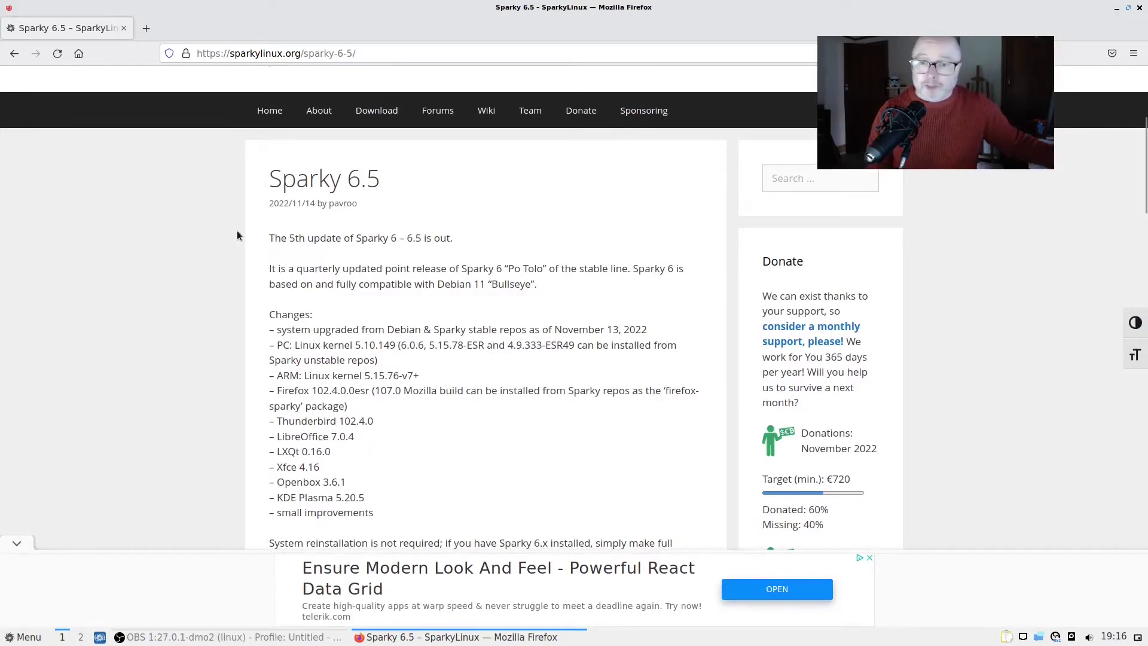
{"action": "scroll", "coordinate": [242, 324], "scroll_direction": "down", "scroll_amount": 2}
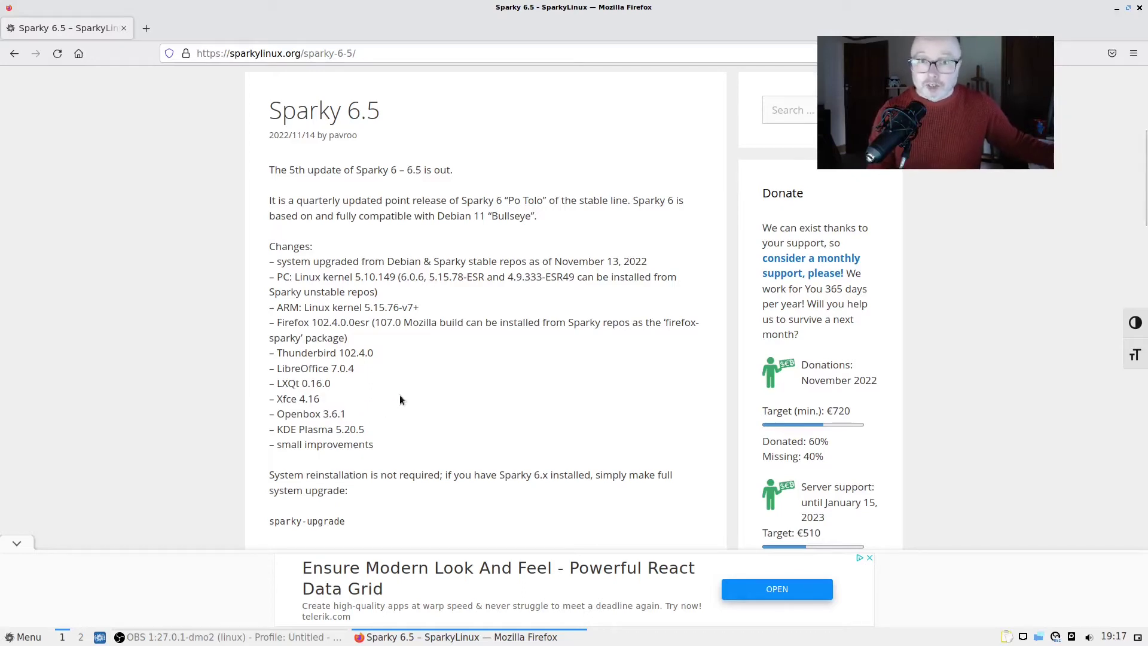
{"action": "scroll", "coordinate": [392, 383], "scroll_direction": "up", "scroll_amount": 5}
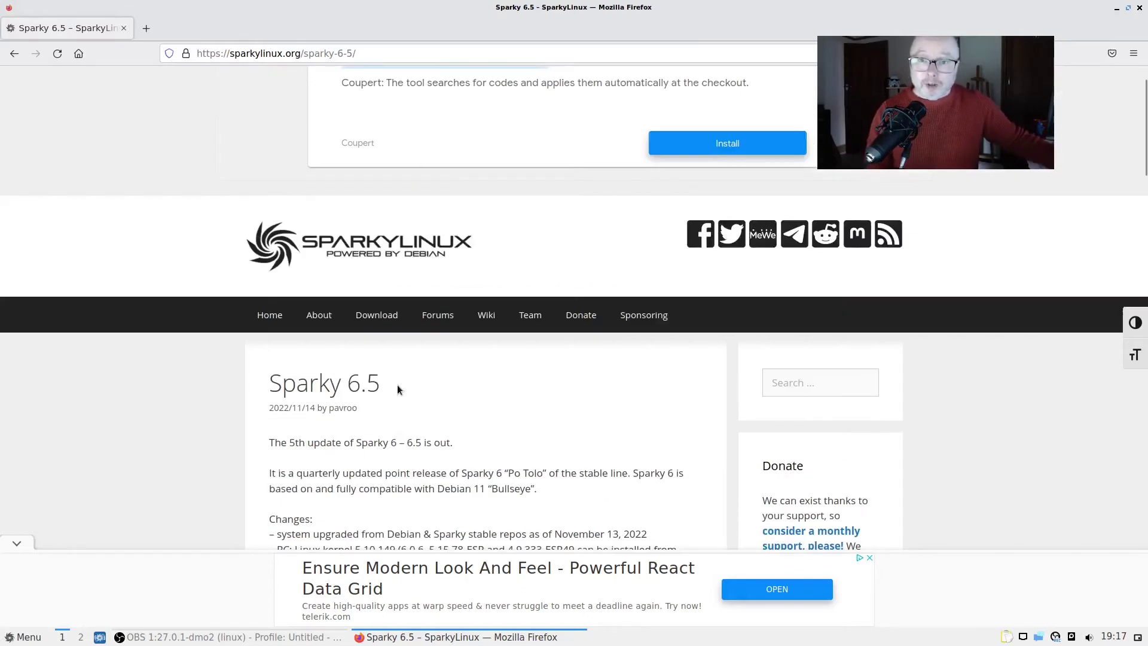
Step: Open the Download page and follow its Stable edition link
{"action": "left_click", "coordinate": [377, 314]}
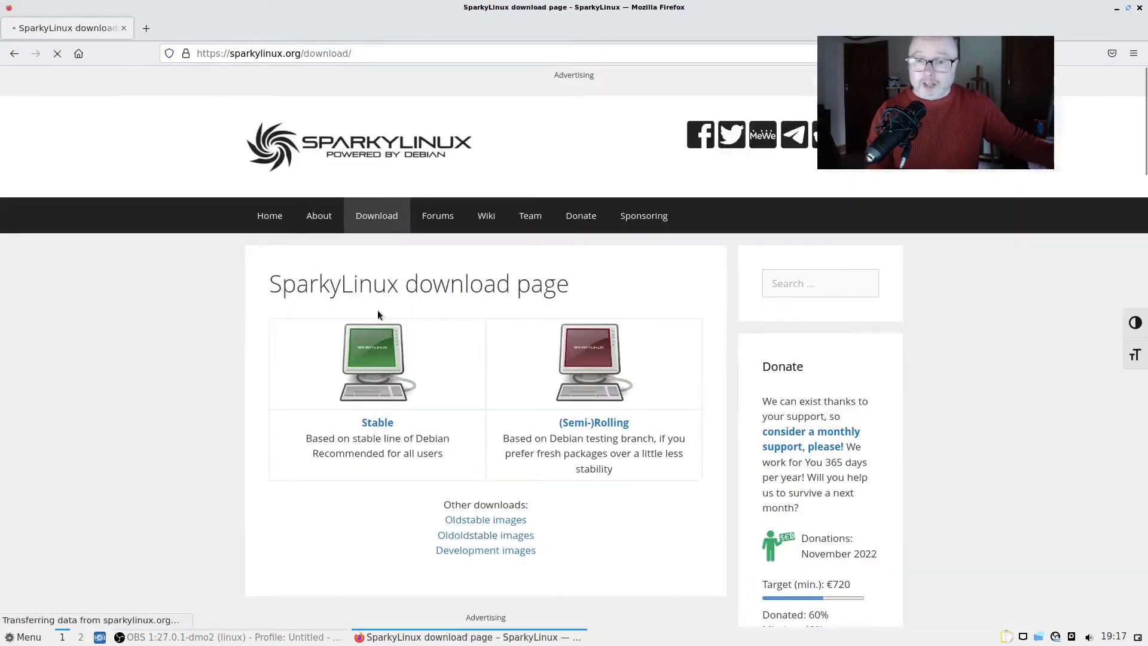
{"action": "scroll", "coordinate": [161, 544], "scroll_direction": "down", "scroll_amount": 3}
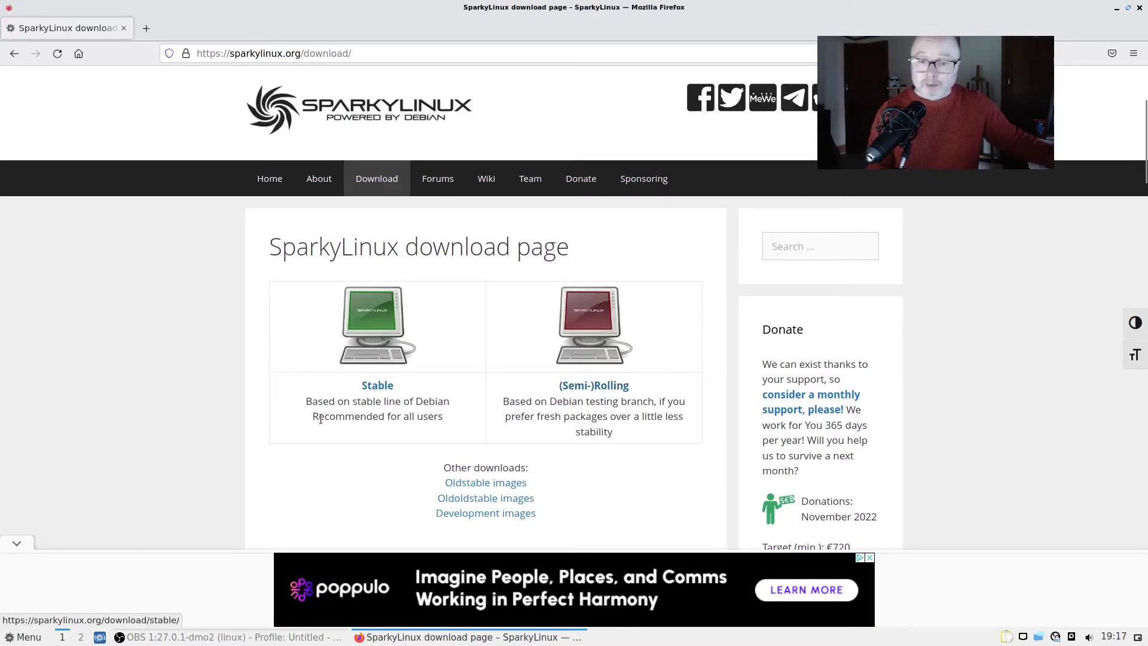
{"action": "left_click", "coordinate": [379, 393]}
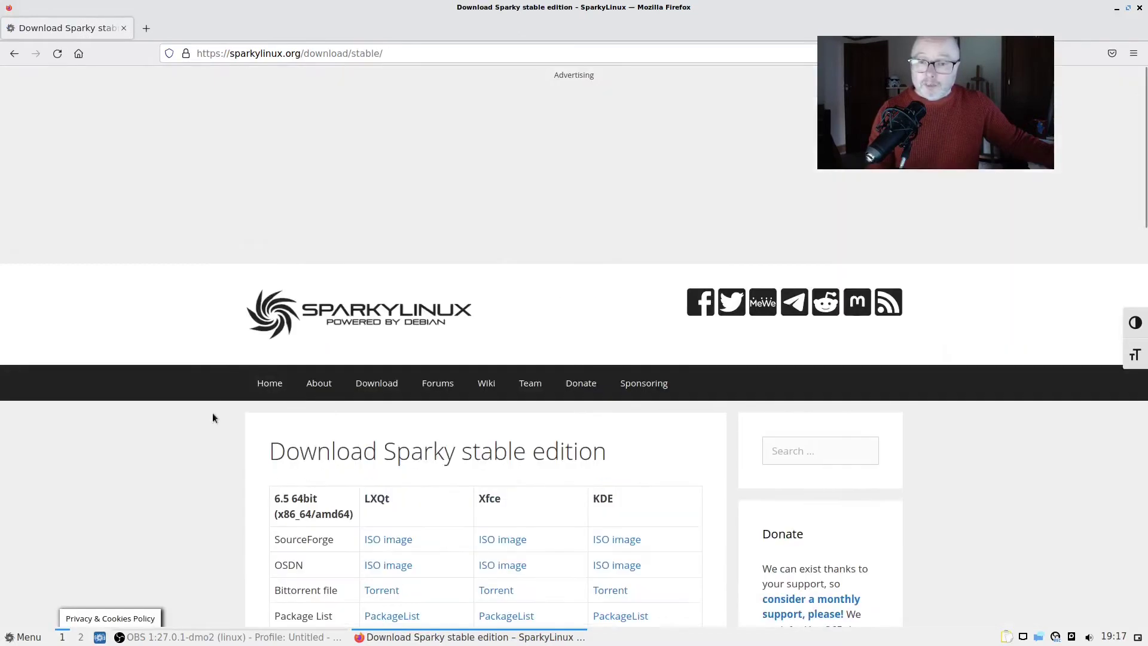
Step: Look over the 64bit, 32bit and ARMHF ISO download tables and return to the top
{"action": "scroll", "coordinate": [202, 442], "scroll_direction": "down", "scroll_amount": 3}
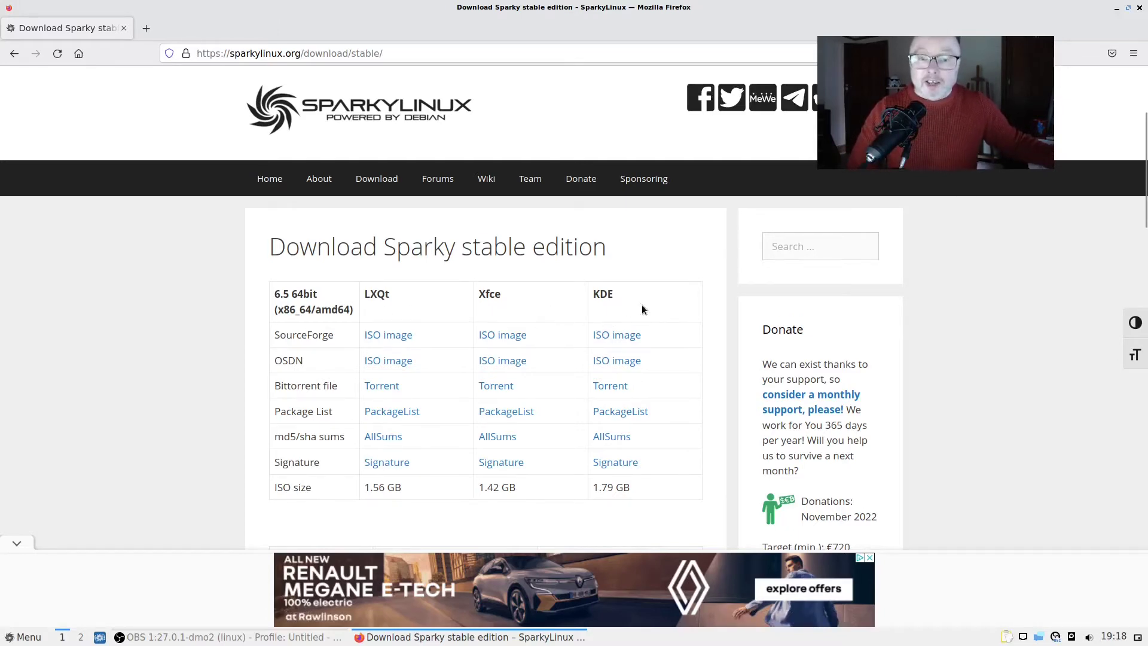
{"action": "scroll", "coordinate": [641, 306], "scroll_direction": "down", "scroll_amount": 2}
{"action": "scroll", "coordinate": [639, 416], "scroll_direction": "down", "scroll_amount": 1}
{"action": "scroll", "coordinate": [640, 419], "scroll_direction": "down", "scroll_amount": 1}
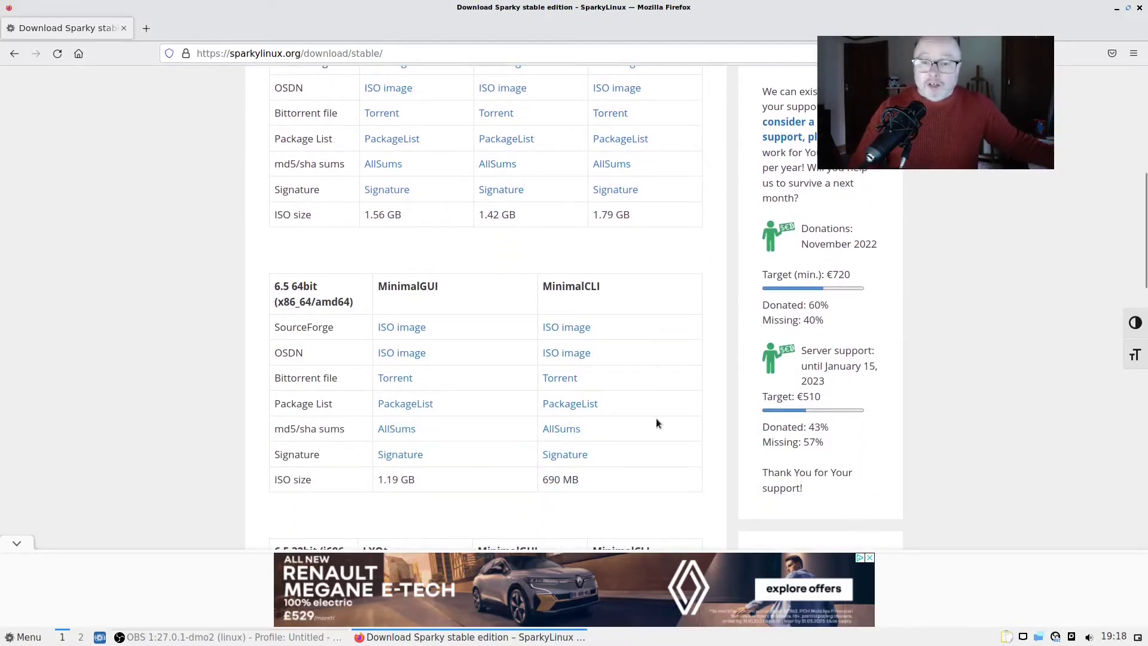
{"action": "scroll", "coordinate": [655, 418], "scroll_direction": "down", "scroll_amount": 1}
{"action": "scroll", "coordinate": [192, 427], "scroll_direction": "down", "scroll_amount": 4}
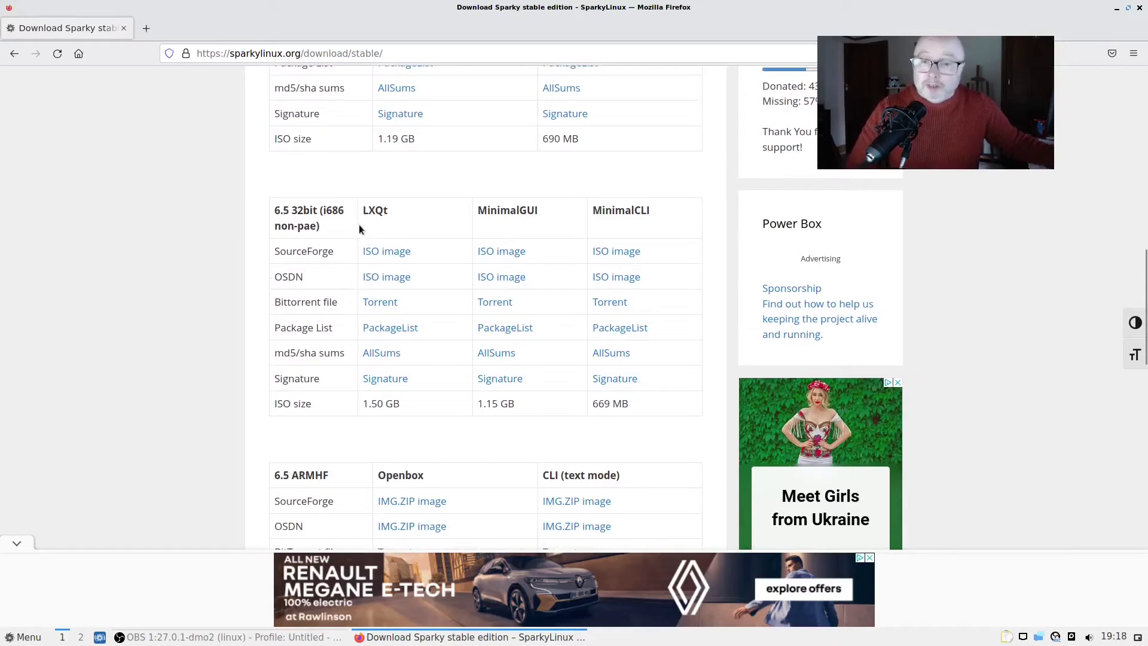
{"action": "scroll", "coordinate": [205, 361], "scroll_direction": "down", "scroll_amount": 4}
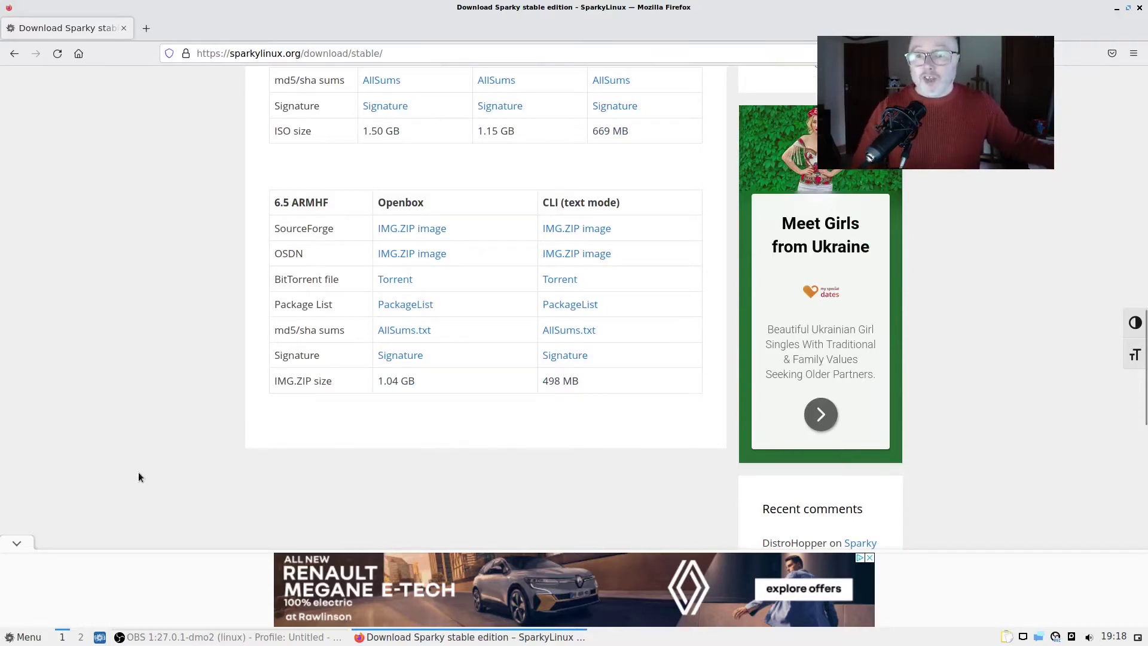
{"action": "scroll", "coordinate": [138, 477], "scroll_direction": "up", "scroll_amount": 15}
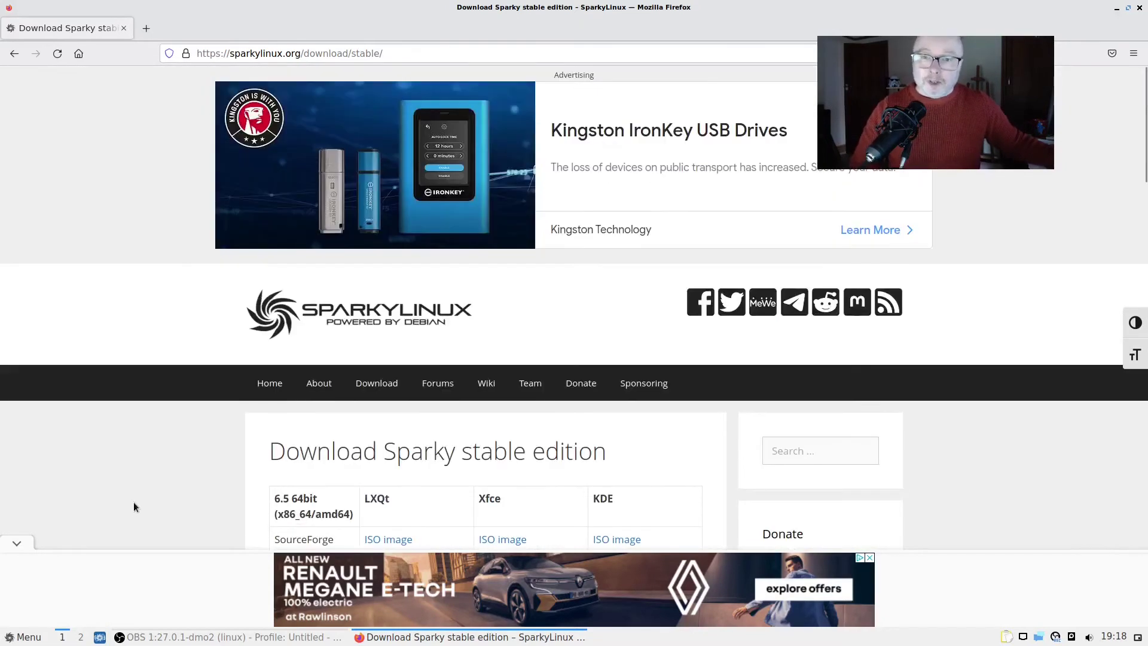
{"action": "scroll", "coordinate": [134, 501], "scroll_direction": "down", "scroll_amount": 3}
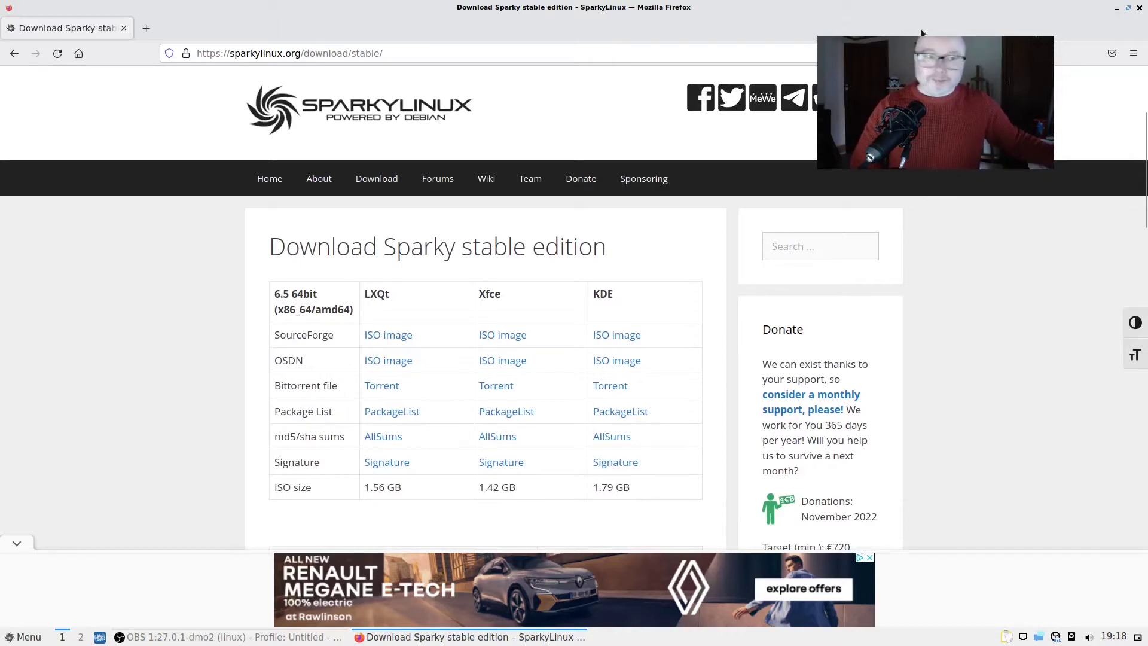
Step: Close Firefox and open the LXQt application menu
{"action": "left_click", "coordinate": [1139, 7]}
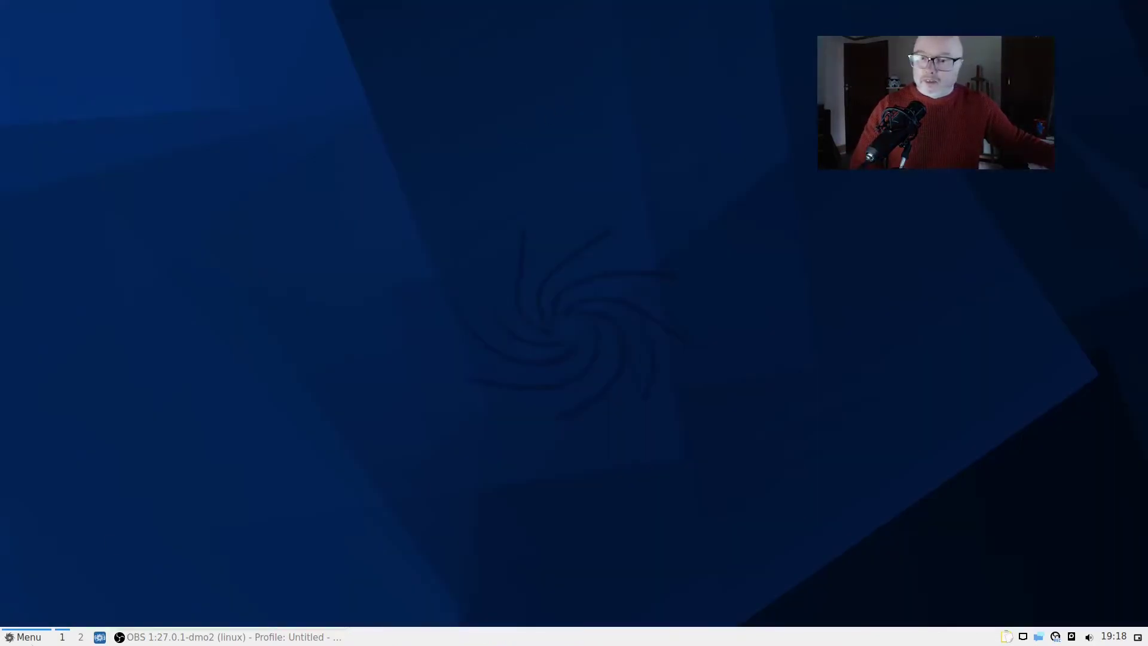
{"action": "left_click", "coordinate": [38, 640]}
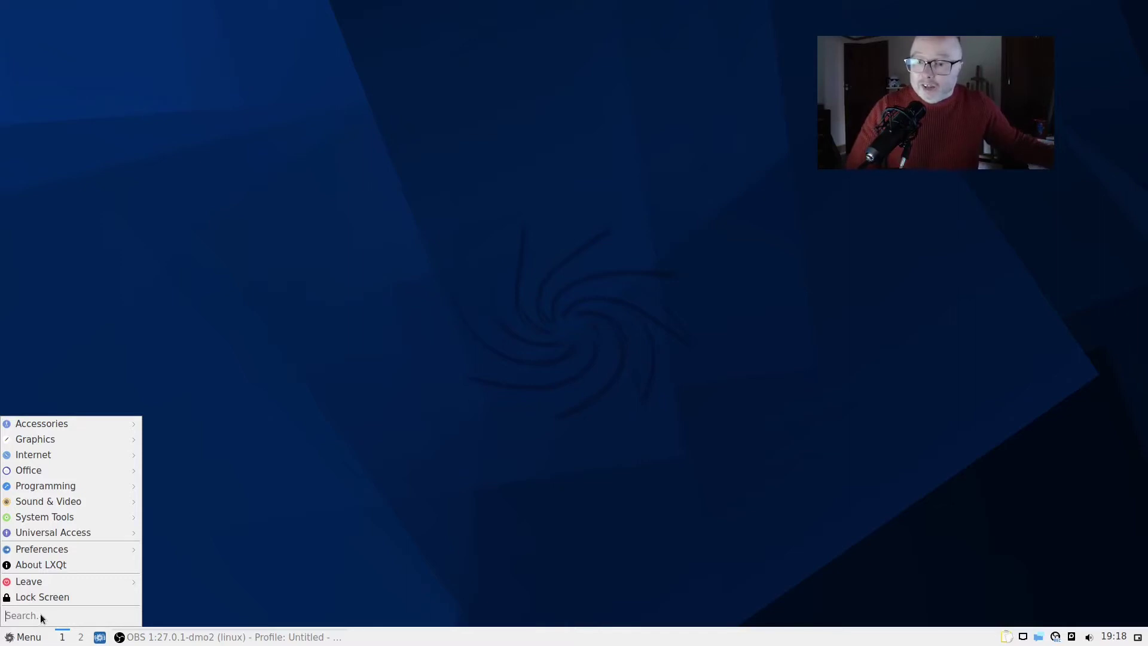
Step: Launch APTus AppCenter from System Tools, authenticate with the account password, and open Graphics
{"action": "mouse_move", "coordinate": [95, 423]}
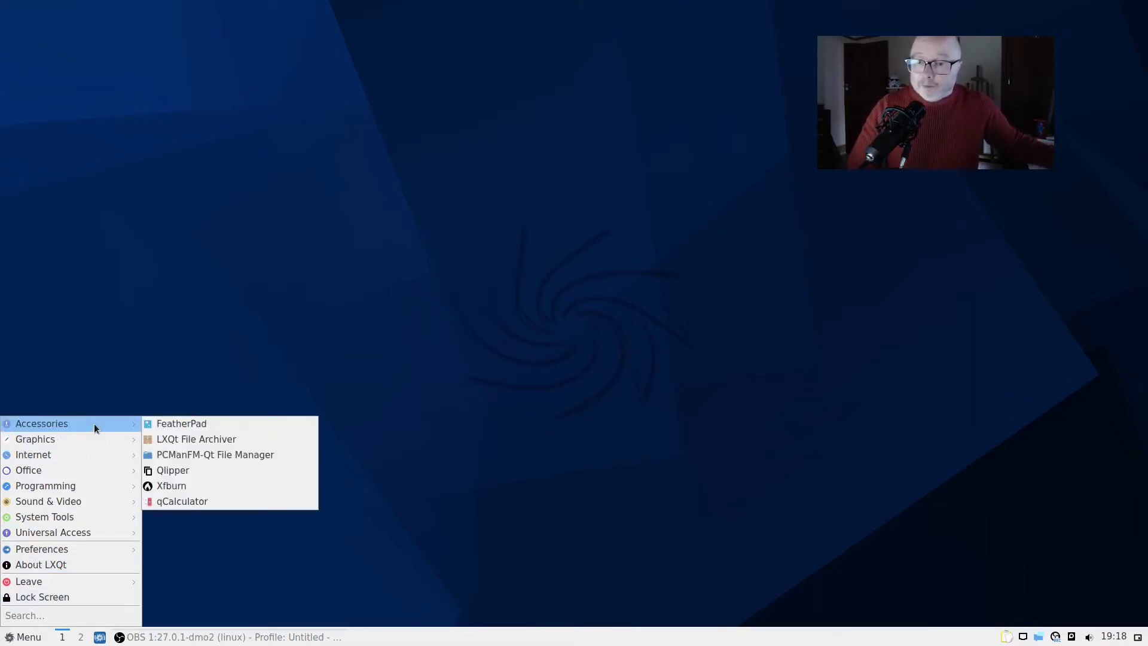
{"action": "mouse_move", "coordinate": [110, 514]}
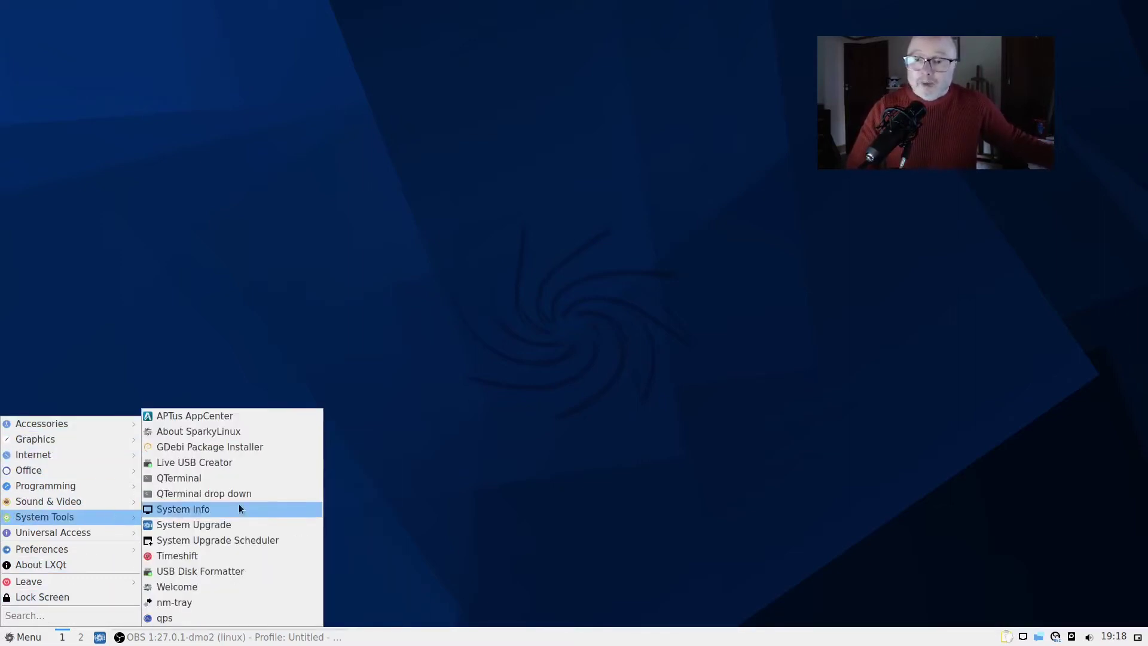
{"action": "left_click", "coordinate": [256, 419]}
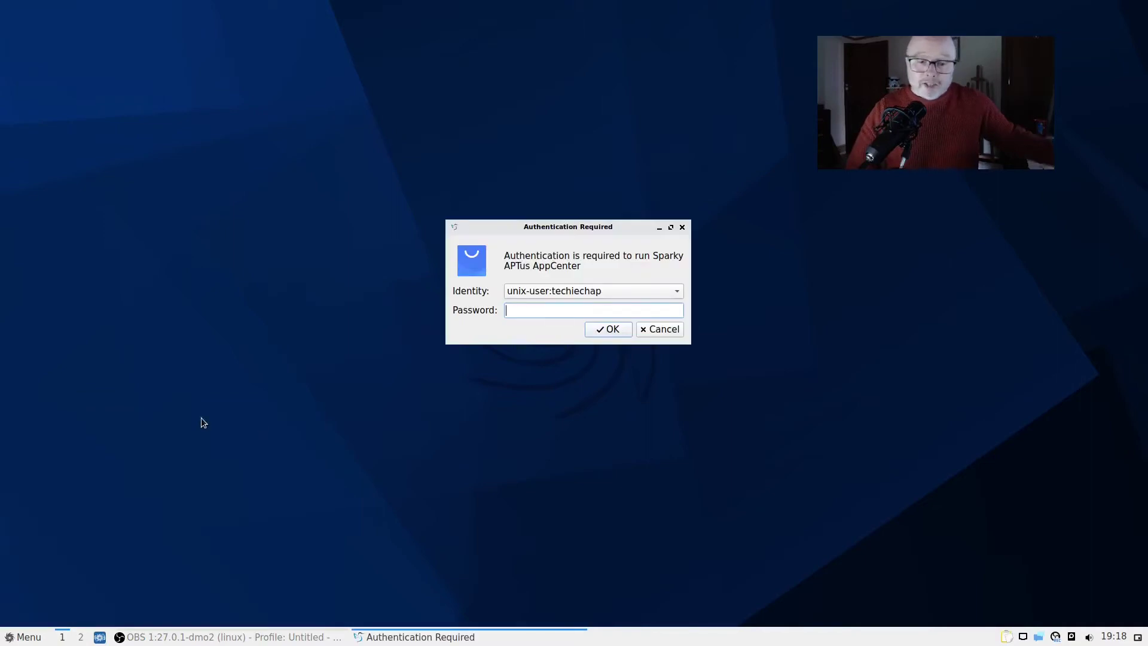
{"action": "type", "text": "****"}
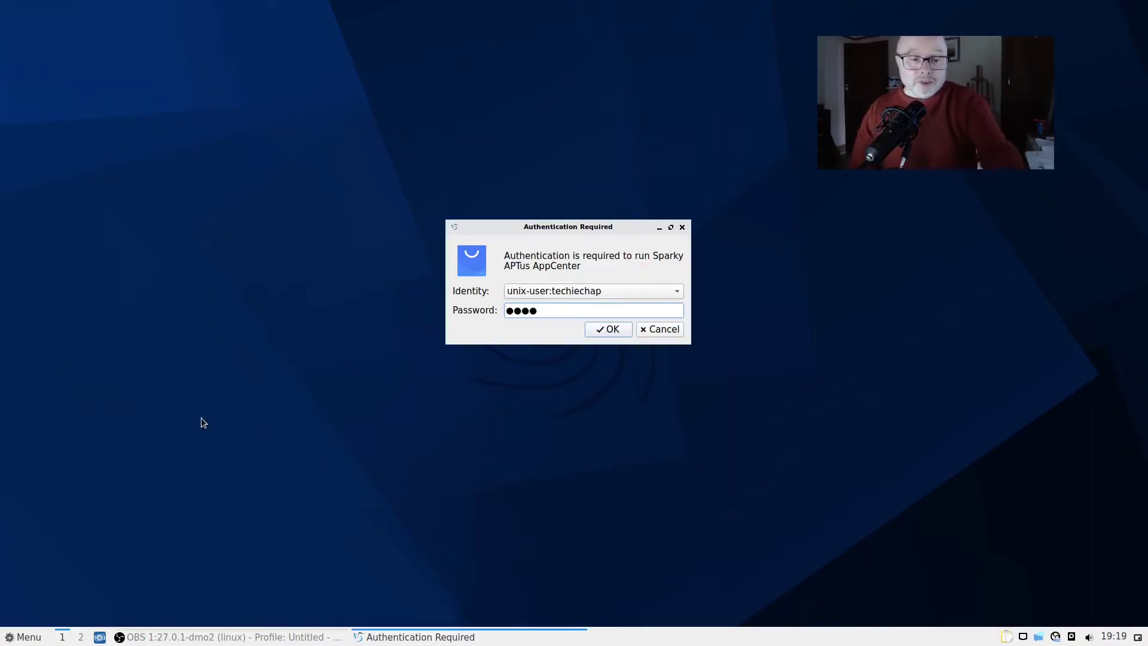
{"action": "key", "text": "Return"}
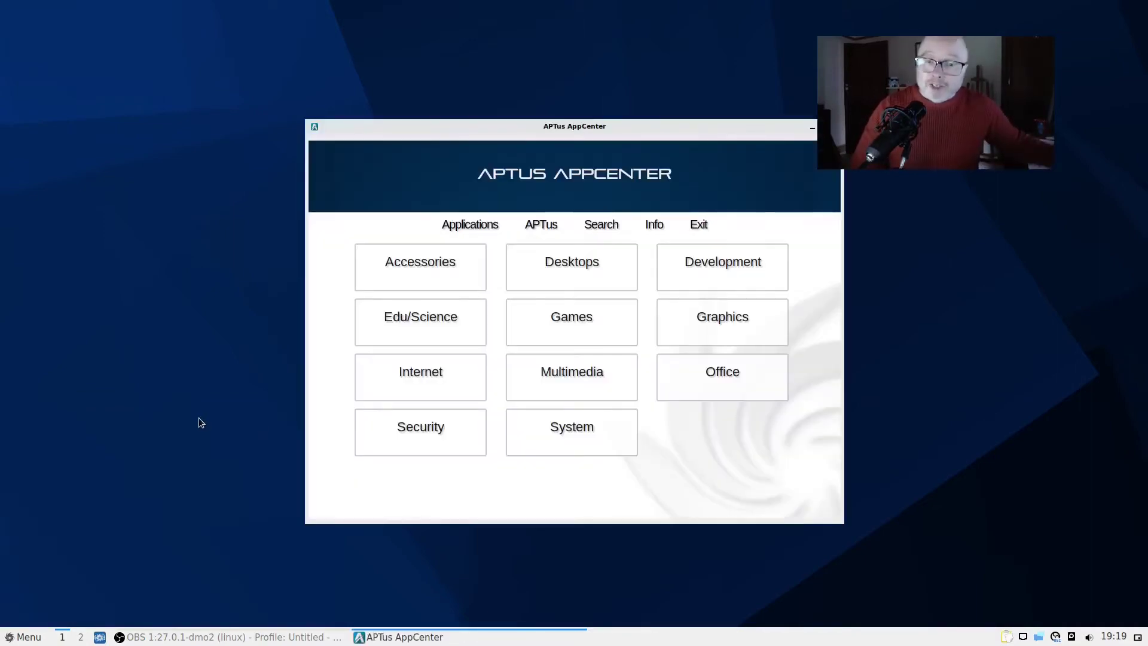
{"action": "left_click_drag", "start_coordinate": [676, 127], "coordinate": [645, 86]}
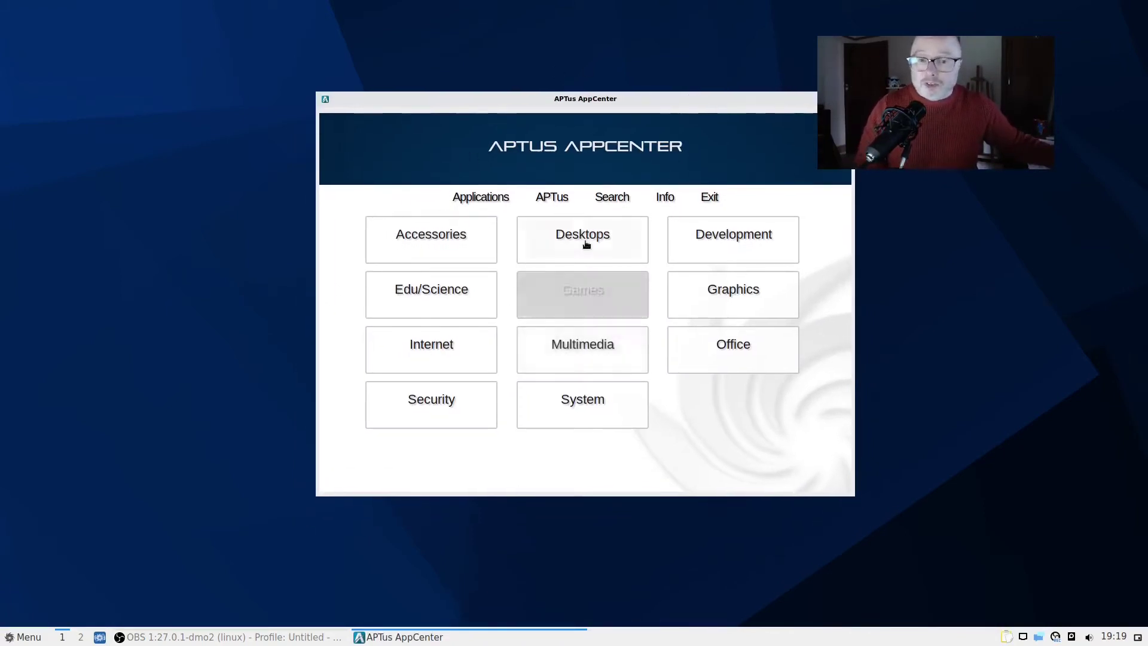
{"action": "left_click", "coordinate": [719, 293]}
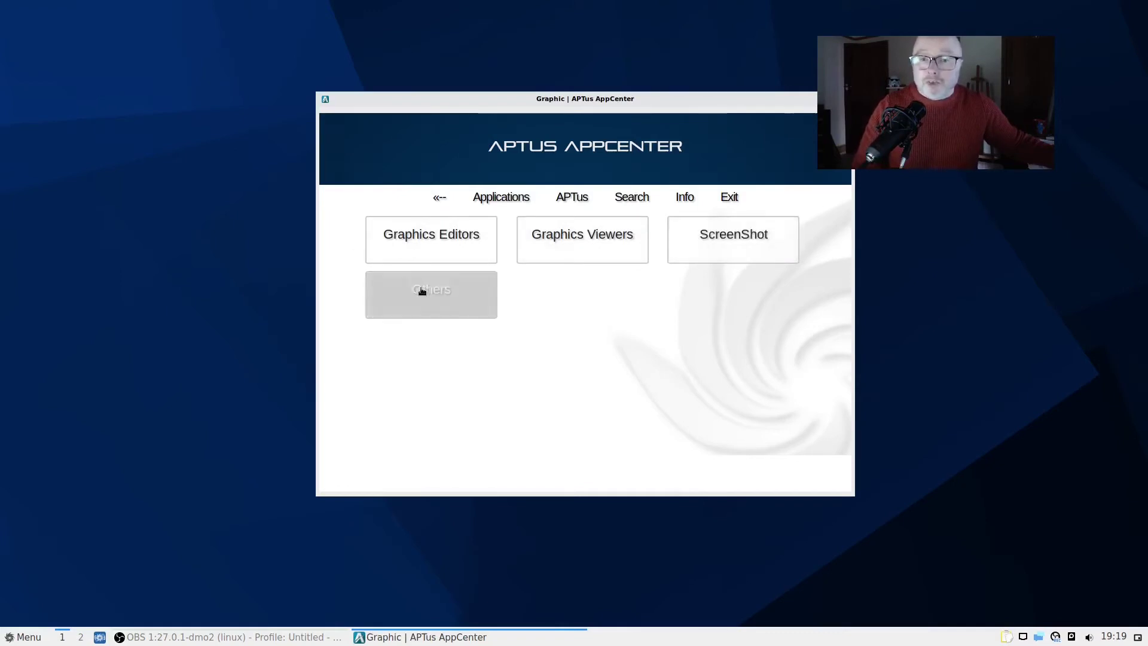
Step: Browse Graphics Editors apps such as GIMP, Krita and Inkscape, then back out to the main categories
{"action": "left_click", "coordinate": [428, 238]}
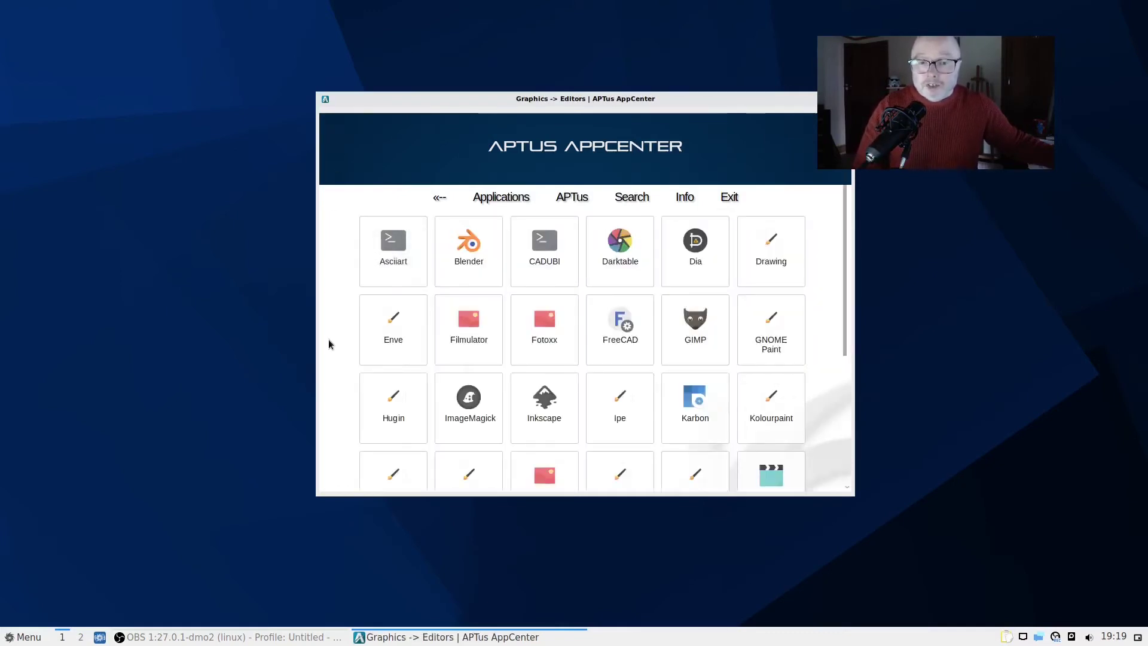
{"action": "scroll", "coordinate": [328, 344], "scroll_direction": "down", "scroll_amount": 3}
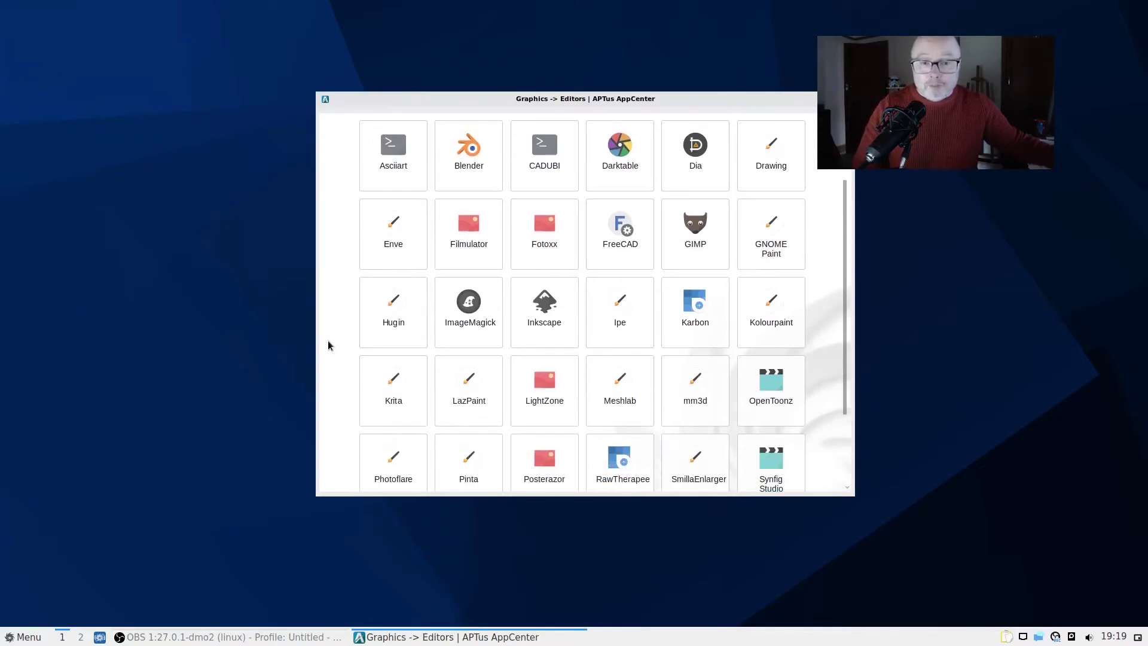
{"action": "scroll", "coordinate": [328, 346], "scroll_direction": "down", "scroll_amount": 3}
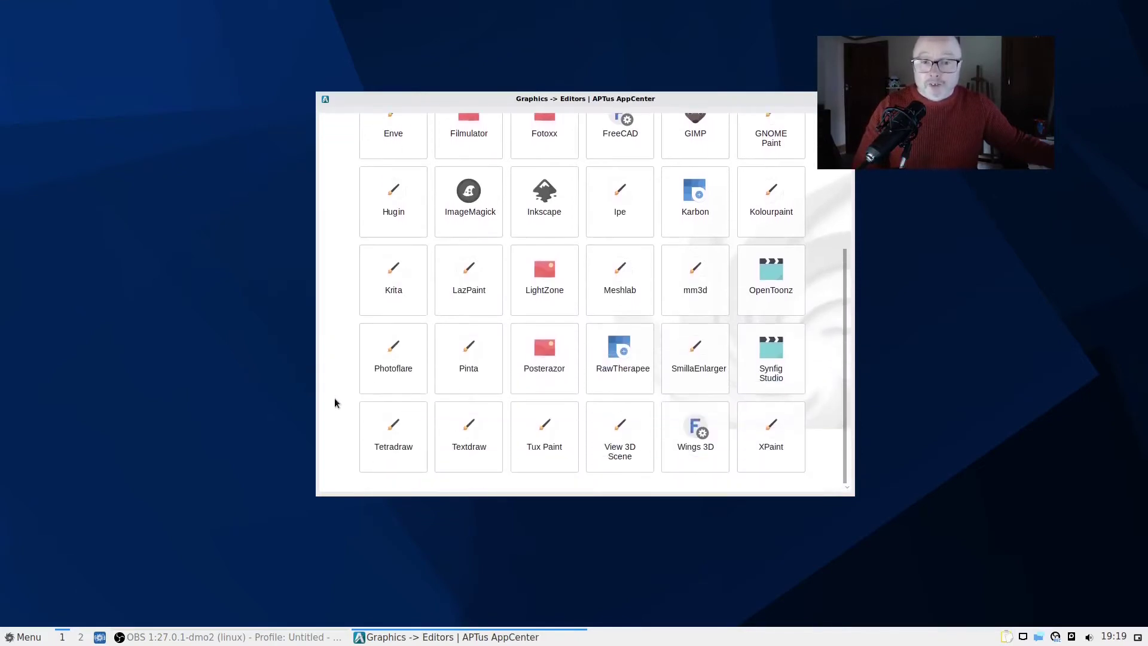
{"action": "scroll", "coordinate": [328, 421], "scroll_direction": "up", "scroll_amount": 6}
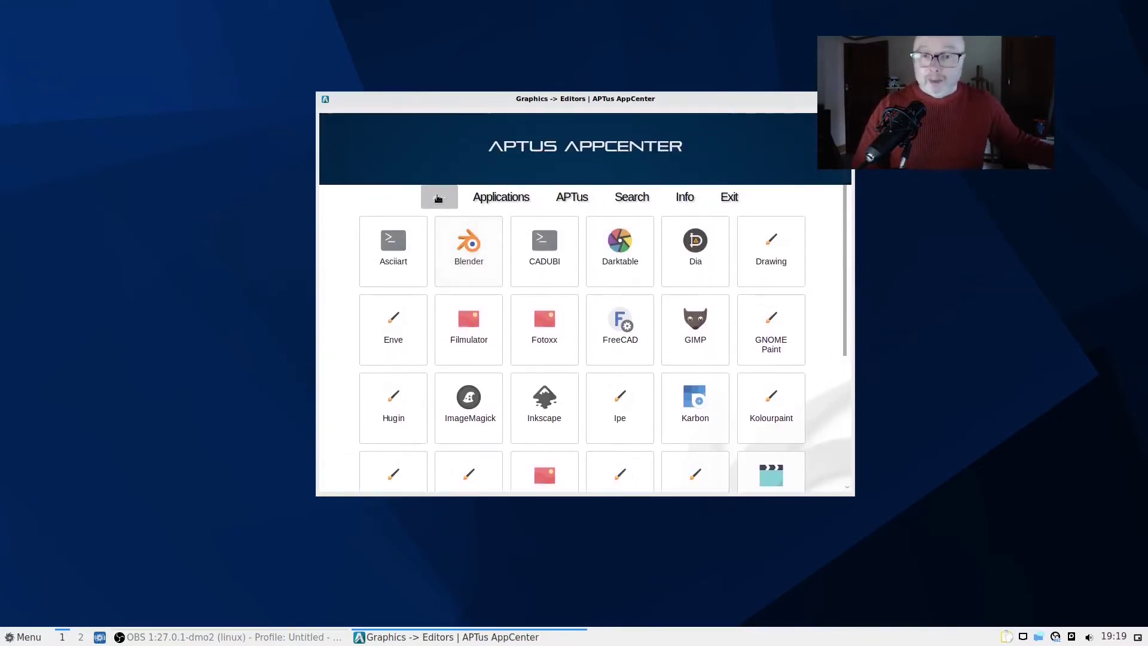
{"action": "left_click", "coordinate": [438, 198]}
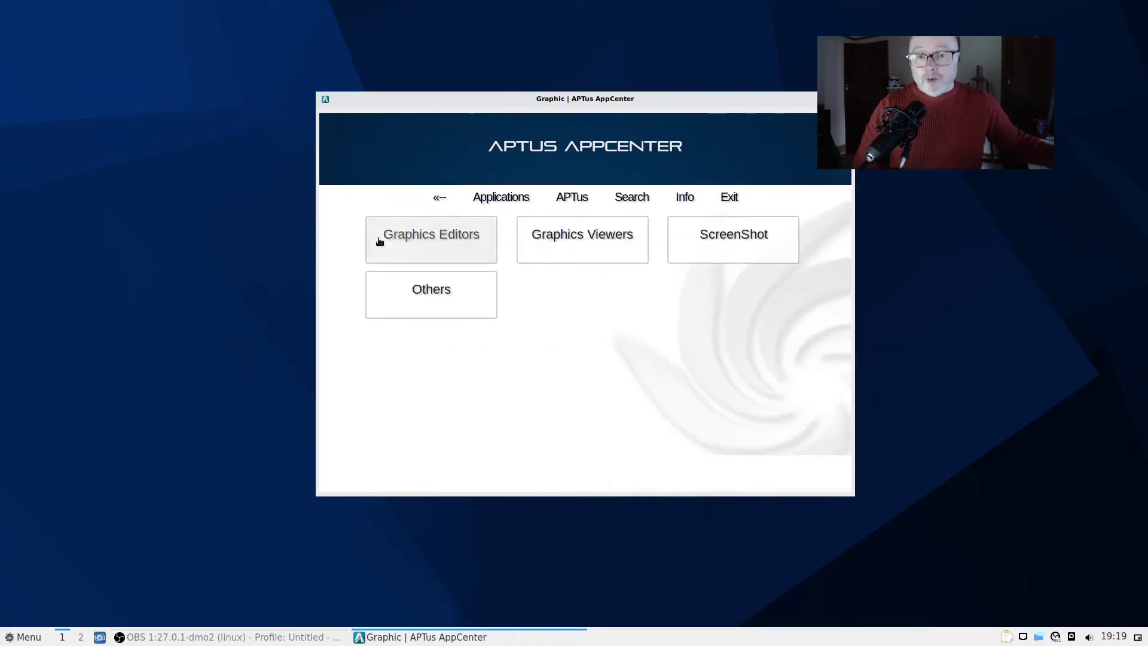
{"action": "left_click", "coordinate": [439, 196]}
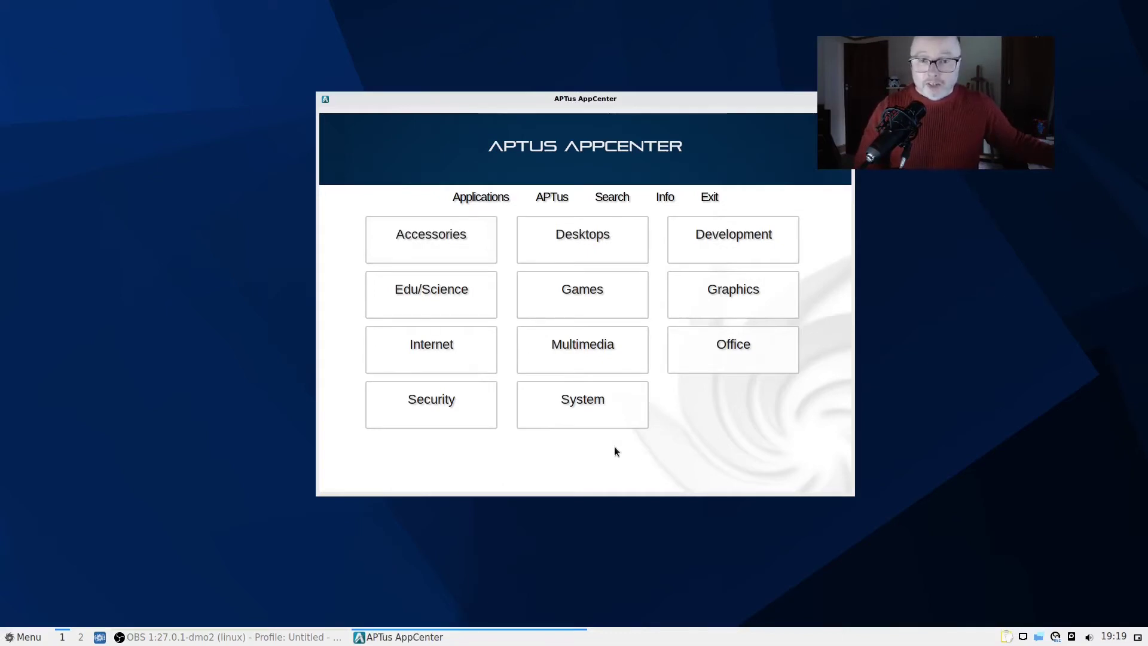
Step: Open the APTus system tools page, scroll through its tasks, and raise the AppCenter window slightly
{"action": "left_click", "coordinate": [672, 194]}
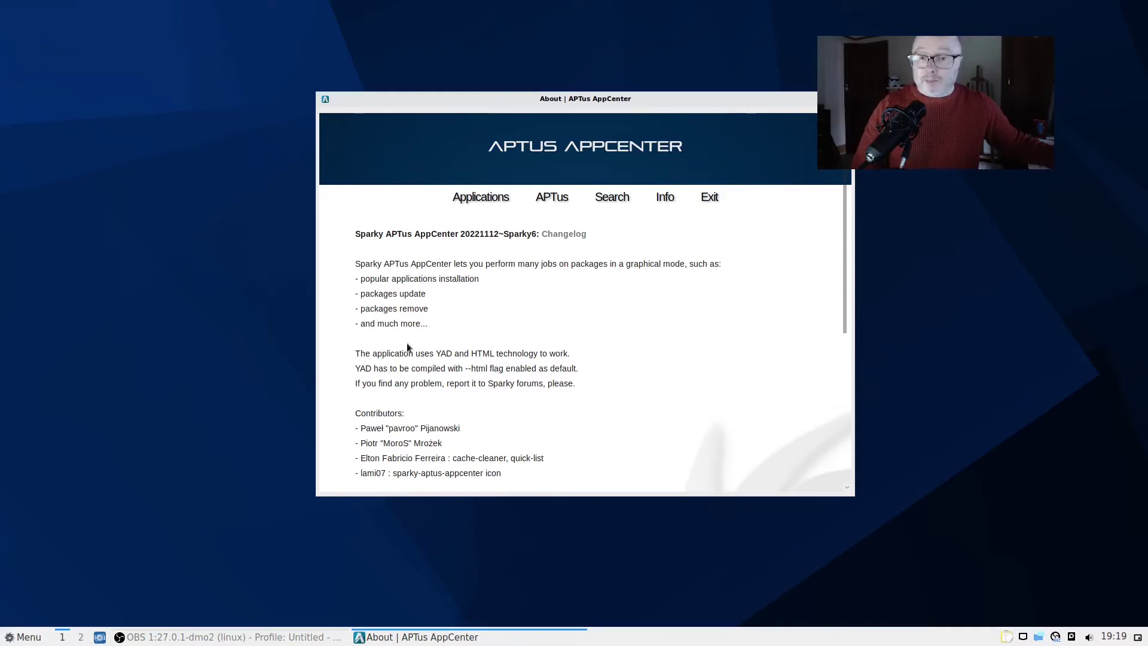
{"action": "left_click", "coordinate": [540, 209]}
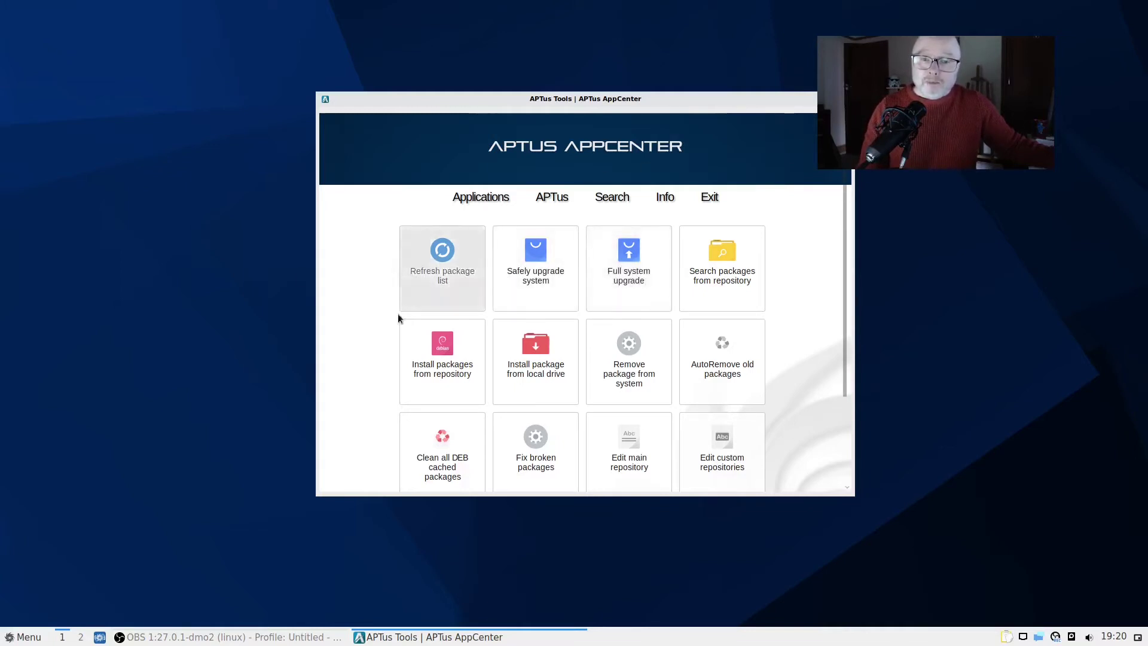
{"action": "scroll", "coordinate": [375, 368], "scroll_direction": "down", "scroll_amount": 2}
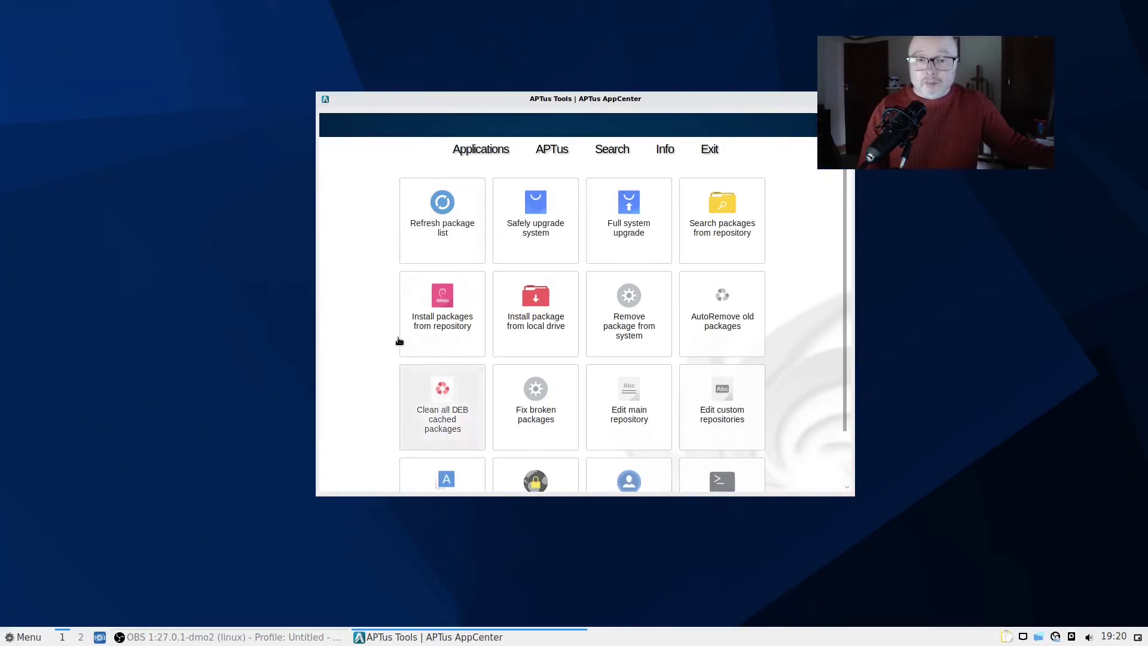
{"action": "scroll", "coordinate": [389, 374], "scroll_direction": "down", "scroll_amount": 3}
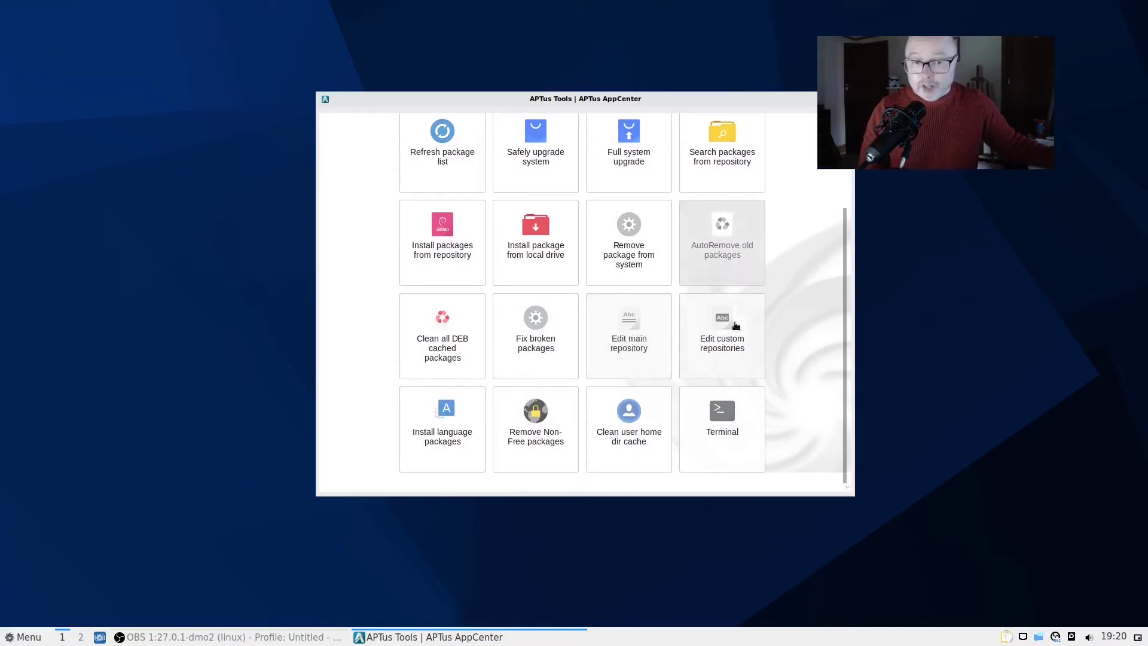
{"action": "scroll", "coordinate": [789, 449], "scroll_direction": "up", "scroll_amount": 3}
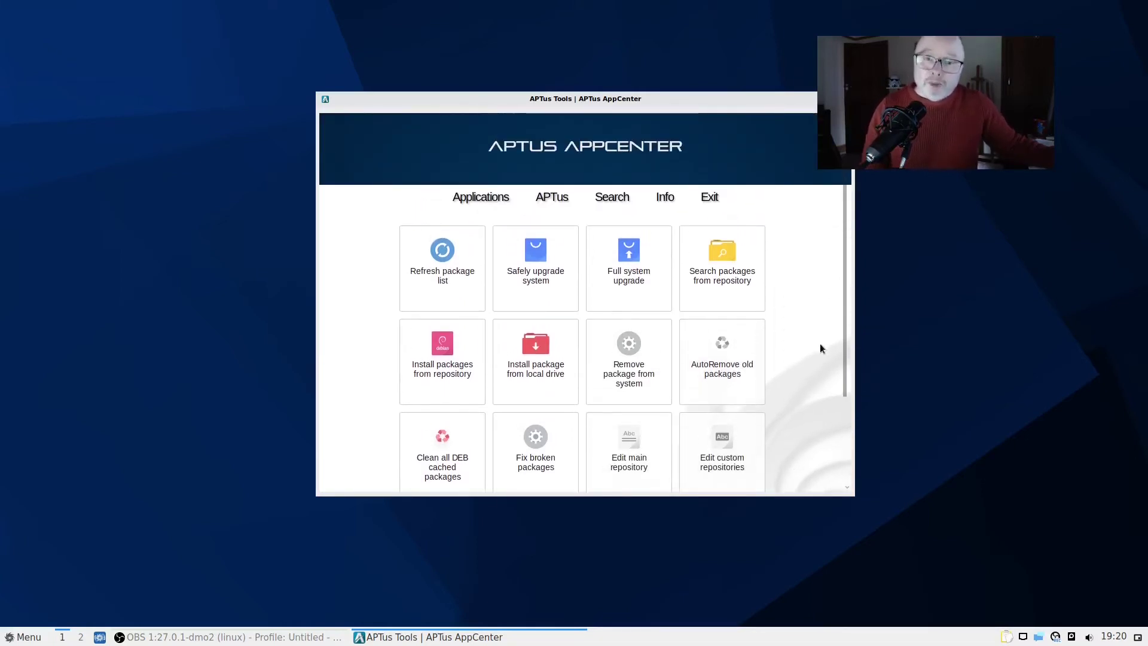
{"action": "left_click_drag", "start_coordinate": [743, 99], "coordinate": [739, 76]}
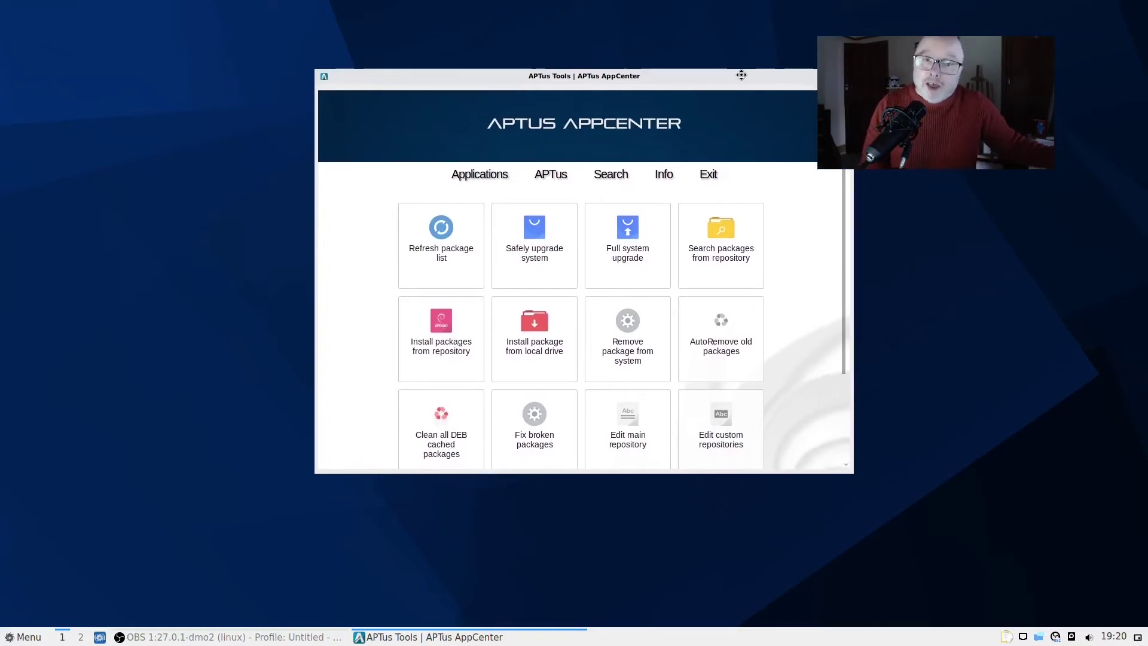
Step: Search APTus AppCenter for 'obs-studio', get the not-found page, then close the AppCenter
{"action": "left_click", "coordinate": [628, 175]}
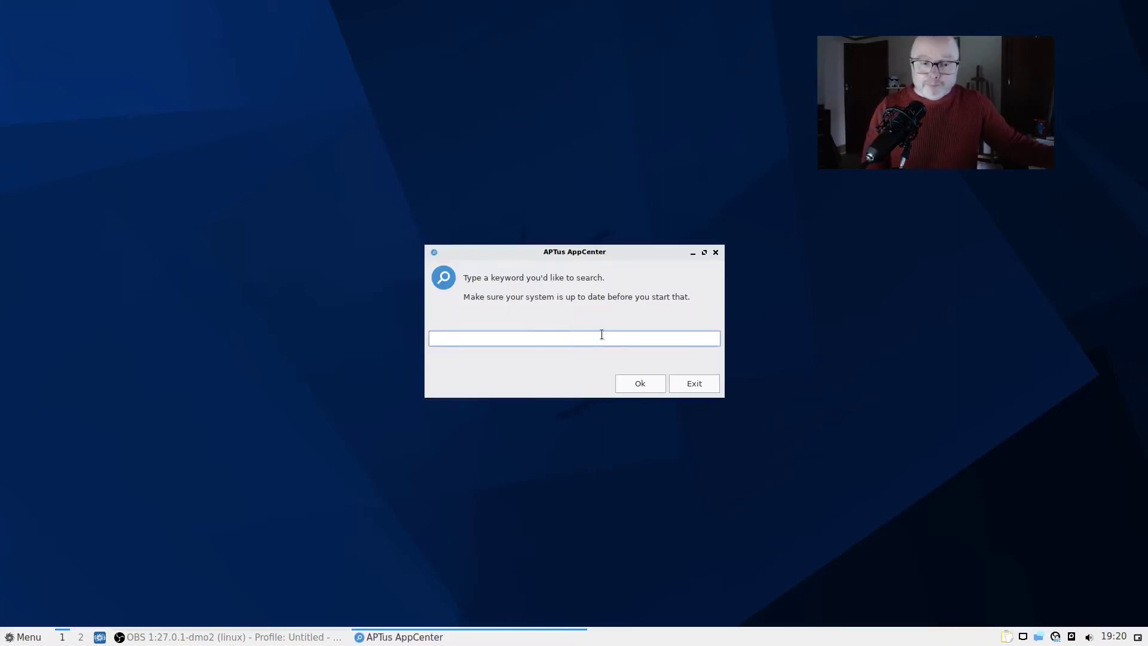
{"action": "type", "text": "obs"}
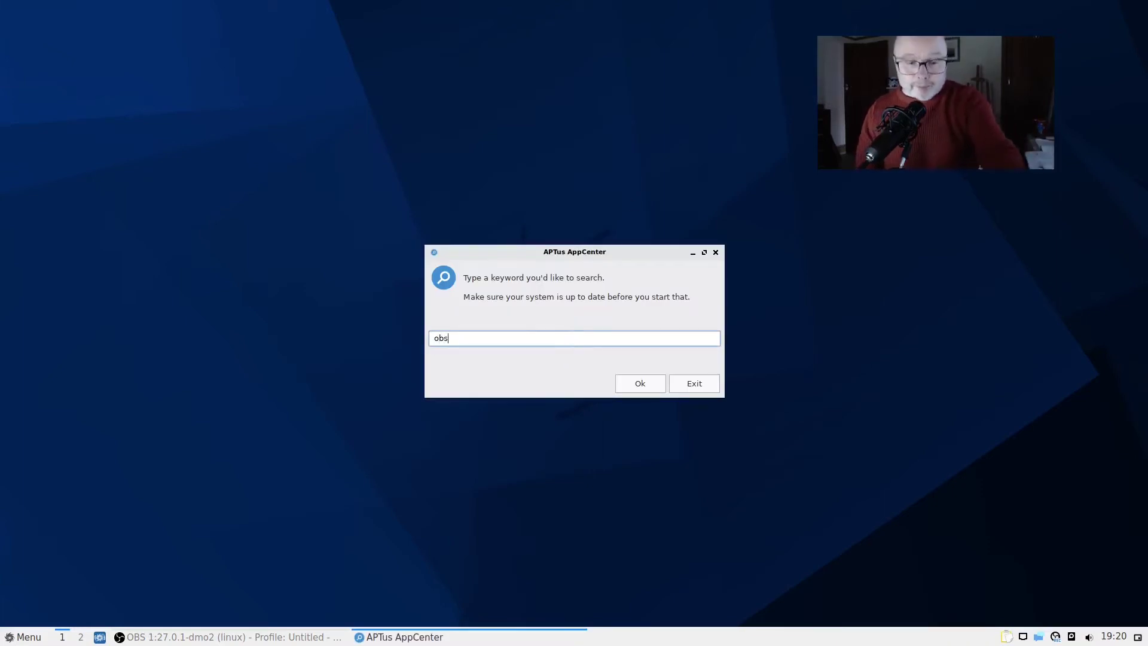
{"action": "type", "text": "-stdio"}
{"action": "key", "text": "BackSpace"}
{"action": "key", "text": "BackSpace"}
{"action": "key", "text": "BackSpace"}
{"action": "type", "text": "udio"}
{"action": "key", "text": "Return"}
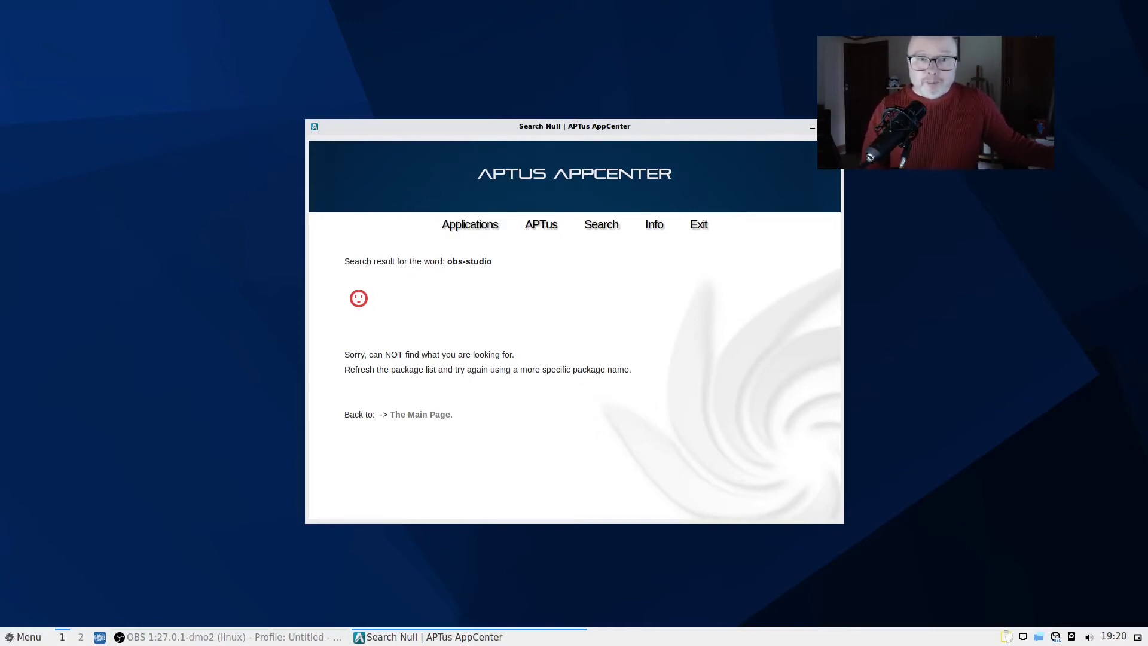
{"action": "key", "text": "alt+F4"}
Step: Launch Synaptic Package Manager from Menu > Preferences, entering the admin password
{"action": "left_click", "coordinate": [29, 637]}
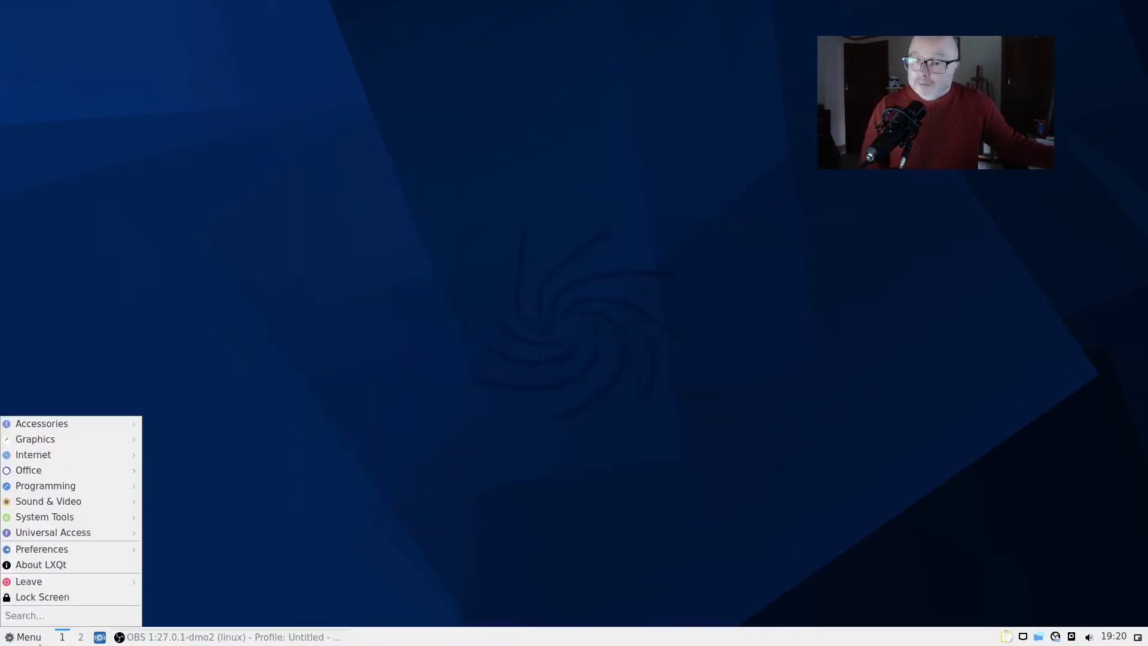
{"action": "mouse_move", "coordinate": [118, 518]}
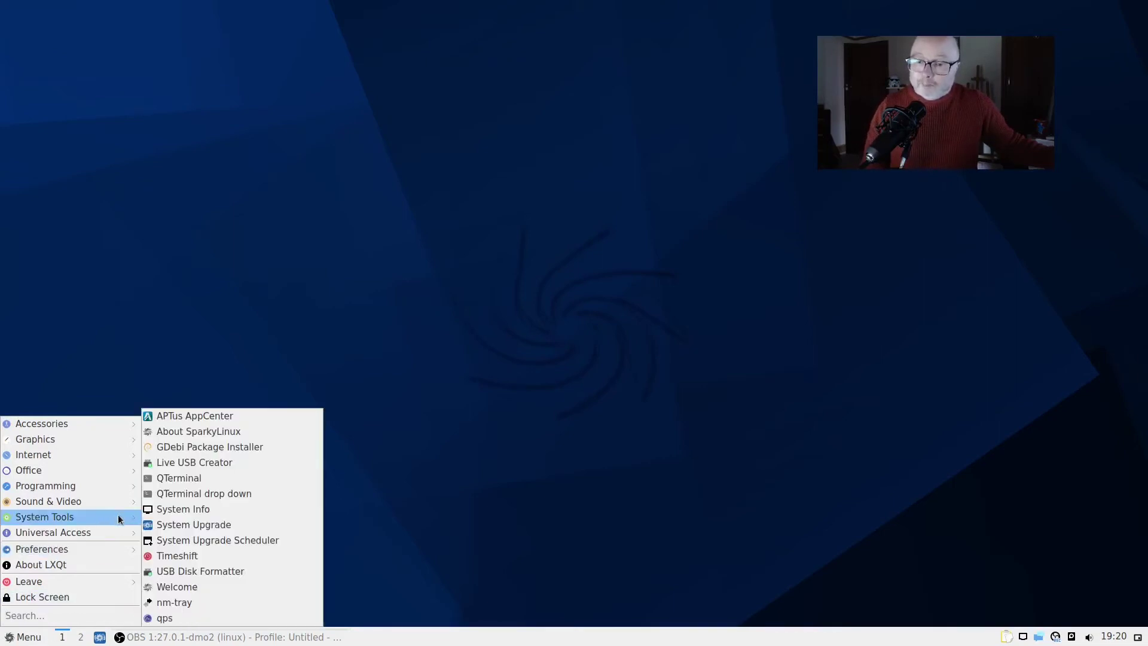
{"action": "mouse_move", "coordinate": [122, 553]}
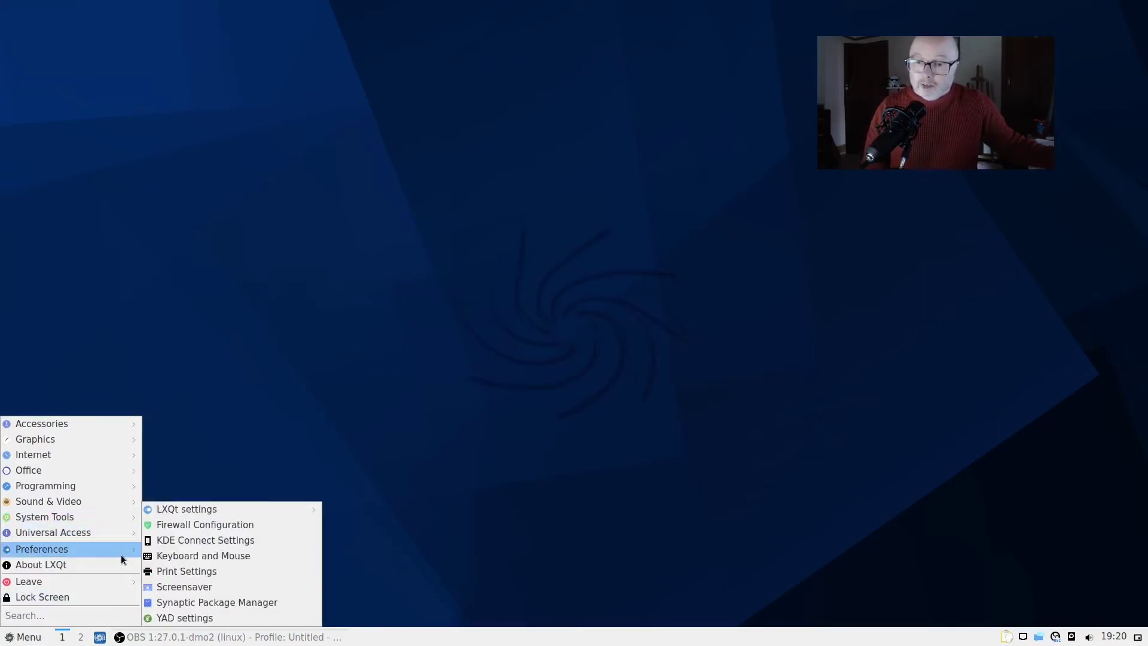
{"action": "left_click", "coordinate": [228, 603]}
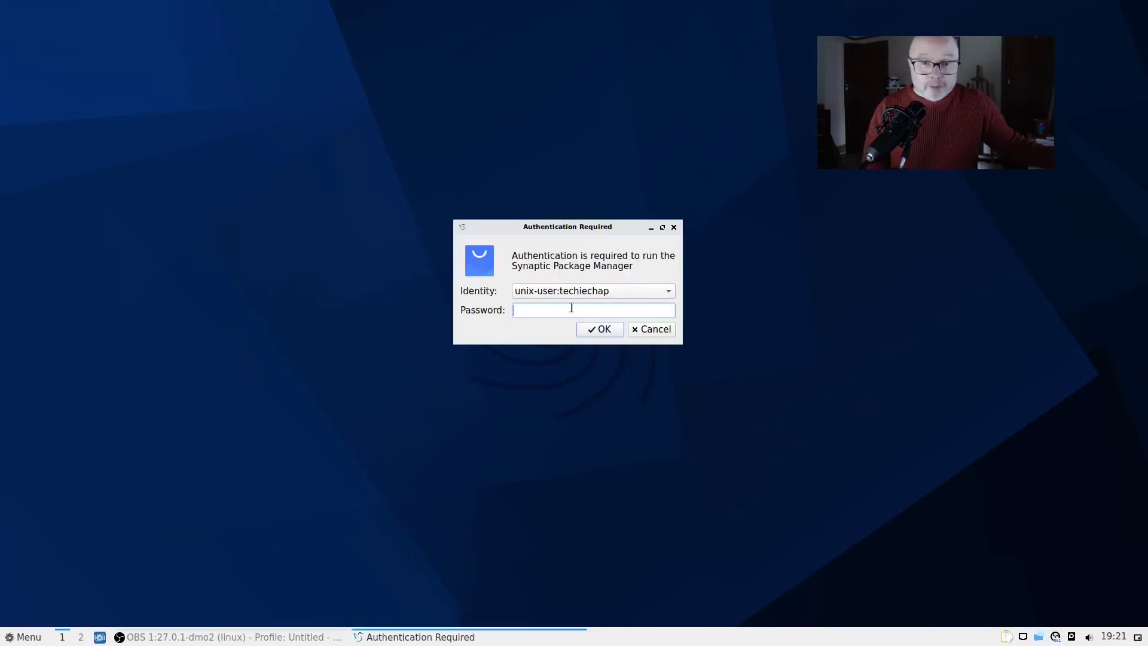
{"action": "type", "text": "****"}
{"action": "key", "text": "Return"}
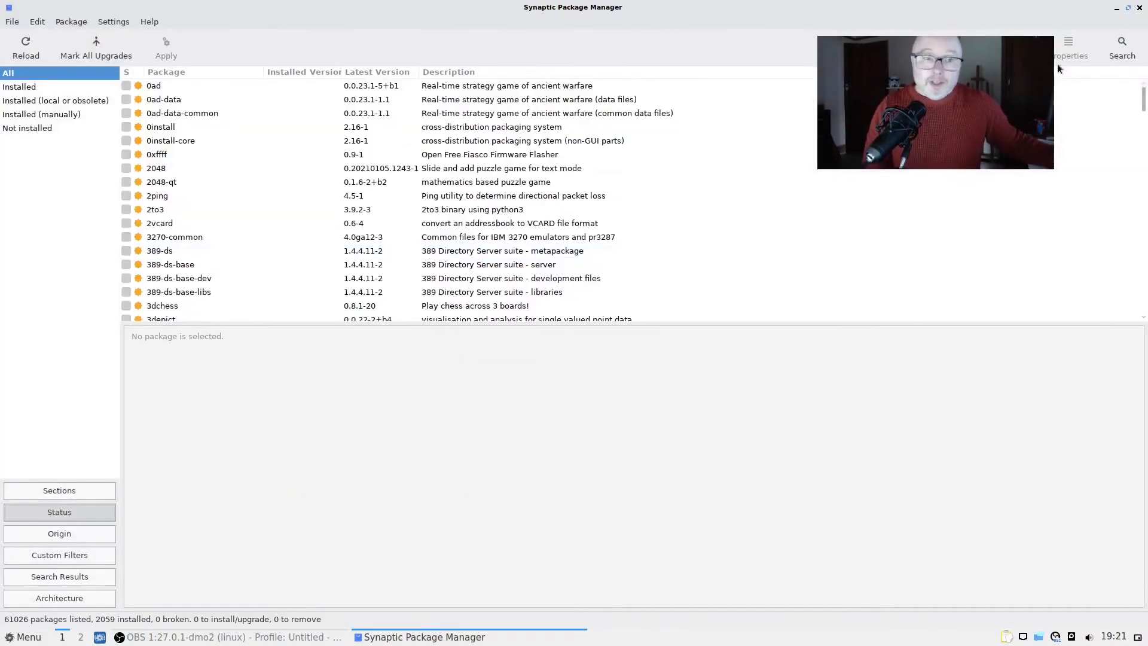
Step: Search Synaptic for 'obs-studio' and select it to show version 1:27.0.1-dmo2 and its description
{"action": "left_click", "coordinate": [1121, 47]}
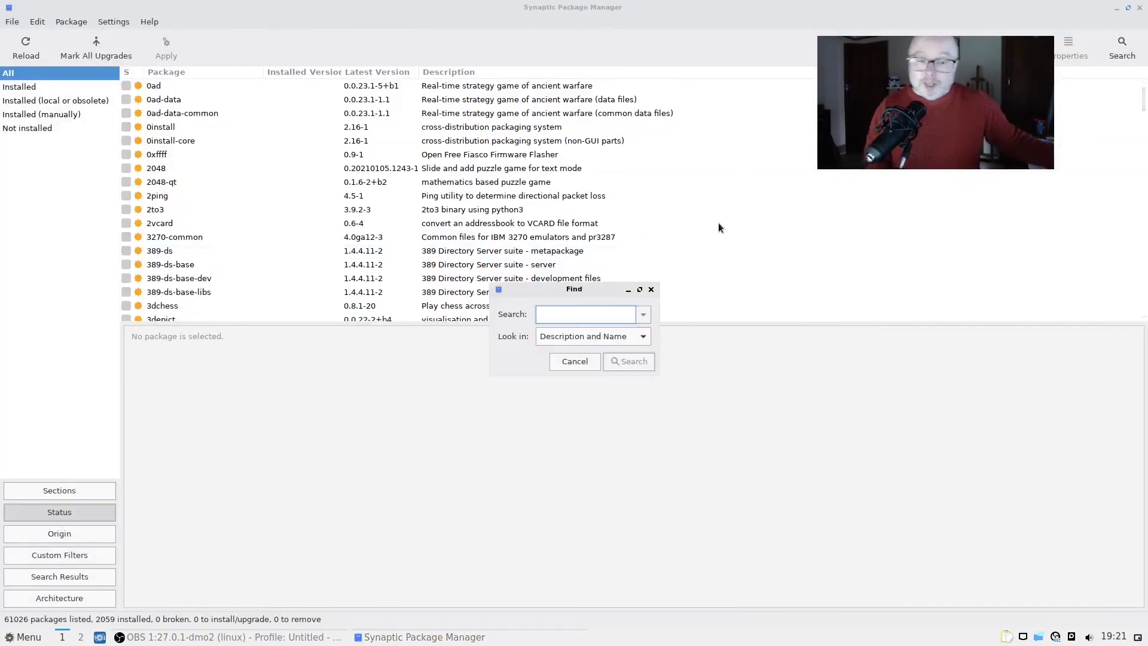
{"action": "type", "text": "obs-"}
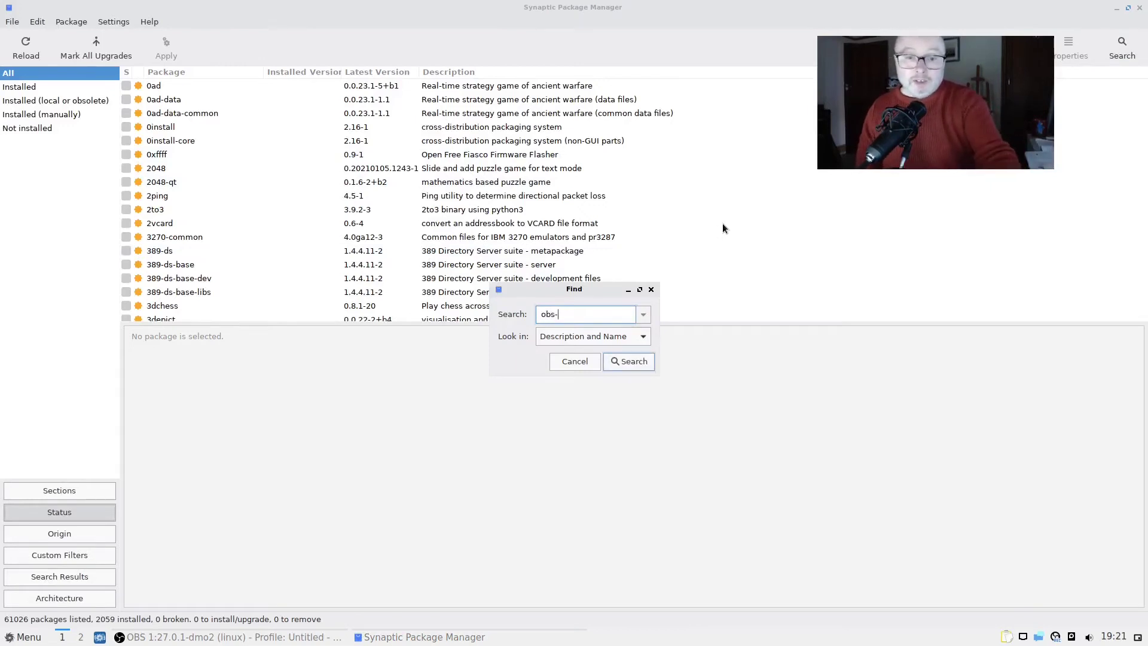
{"action": "type", "text": "st"}
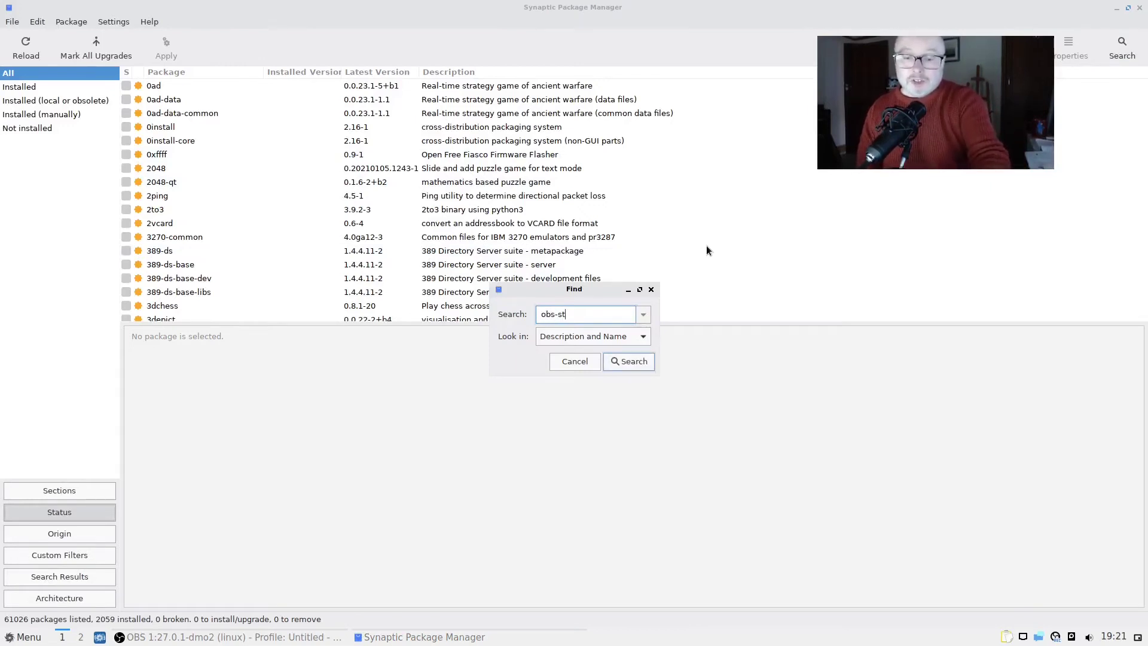
{"action": "type", "text": "udio"}
{"action": "key", "text": "Return"}
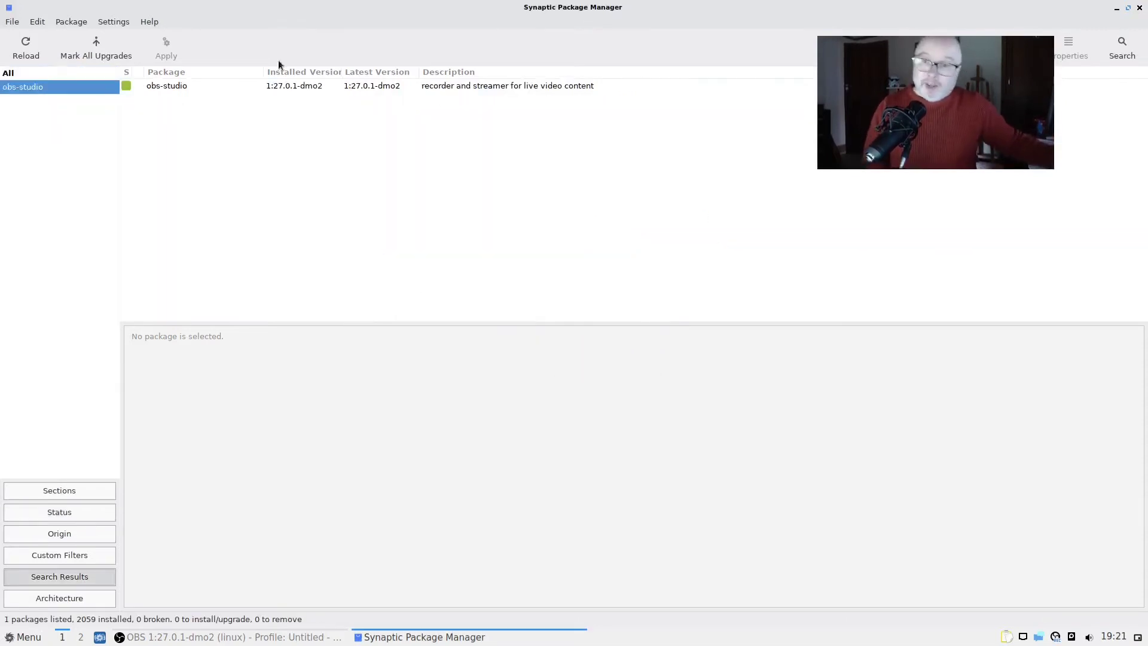
{"action": "left_click", "coordinate": [200, 88]}
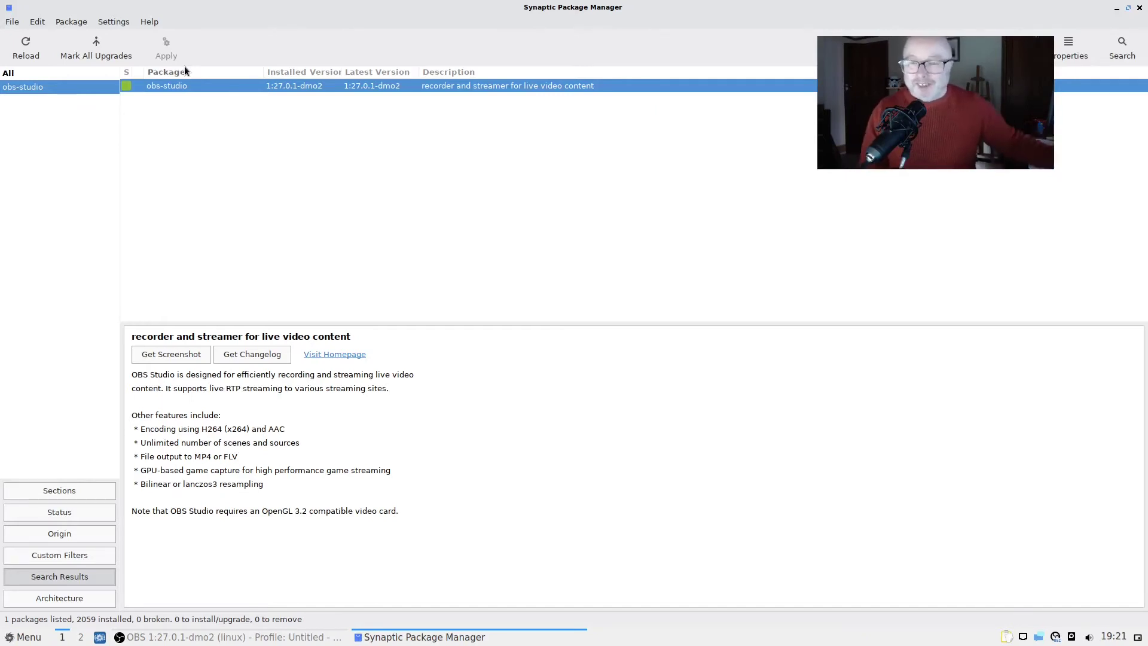
Step: Close Synaptic, browse the Programming and Accessories menus, and launch Welcome from System Tools
{"action": "left_click", "coordinate": [1139, 7]}
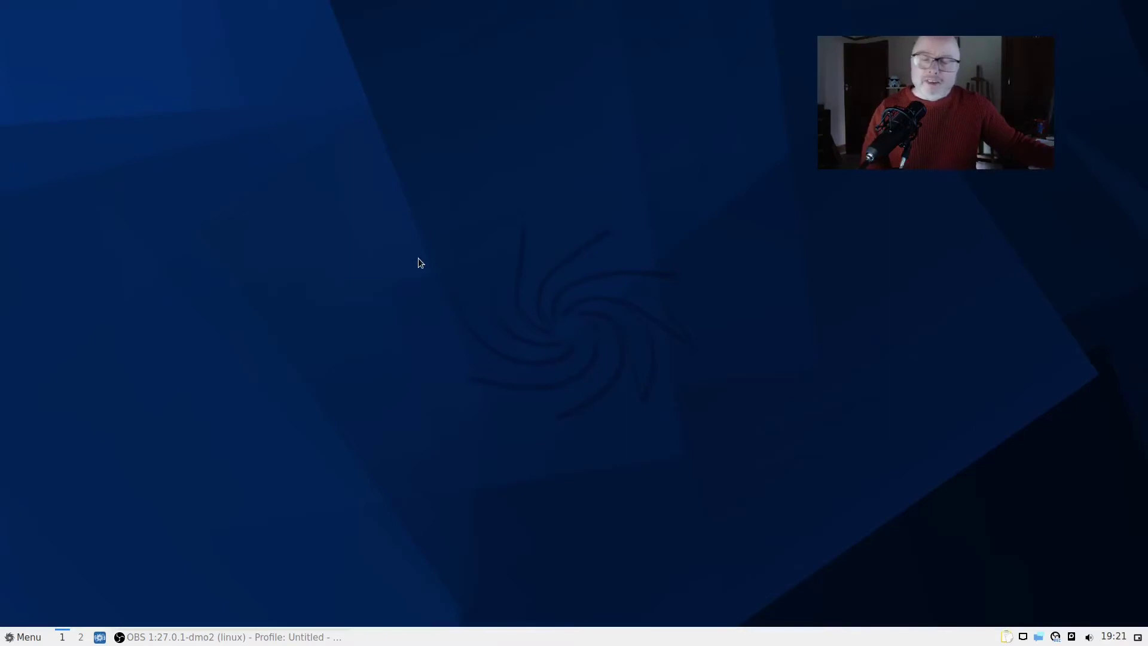
{"action": "left_click", "coordinate": [11, 641]}
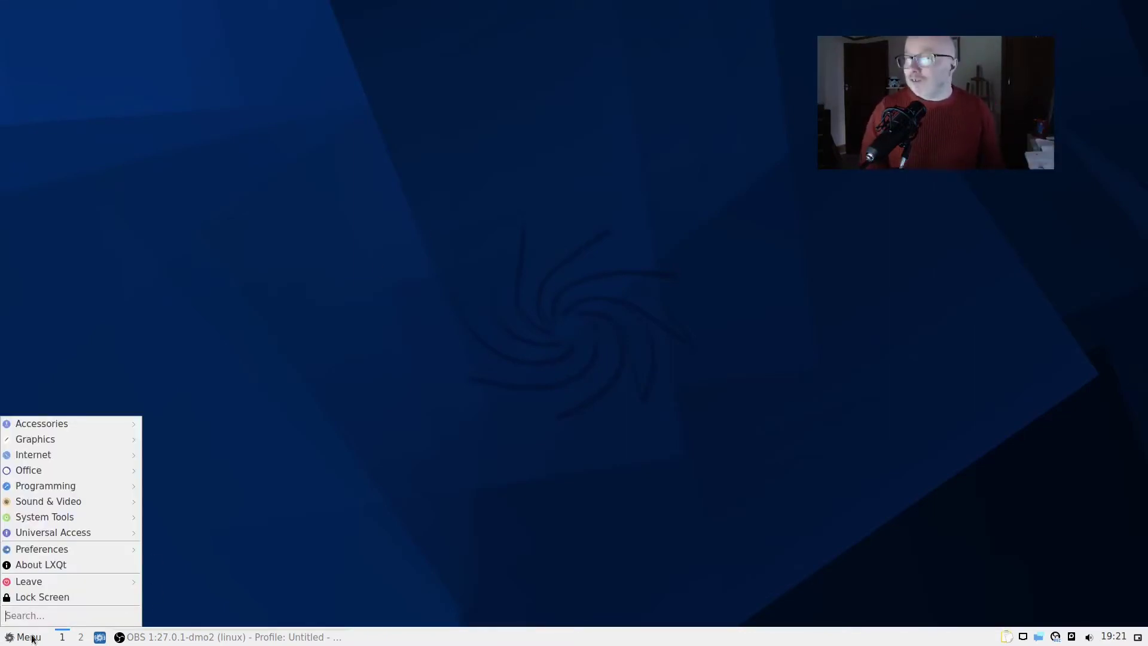
{"action": "mouse_move", "coordinate": [106, 486]}
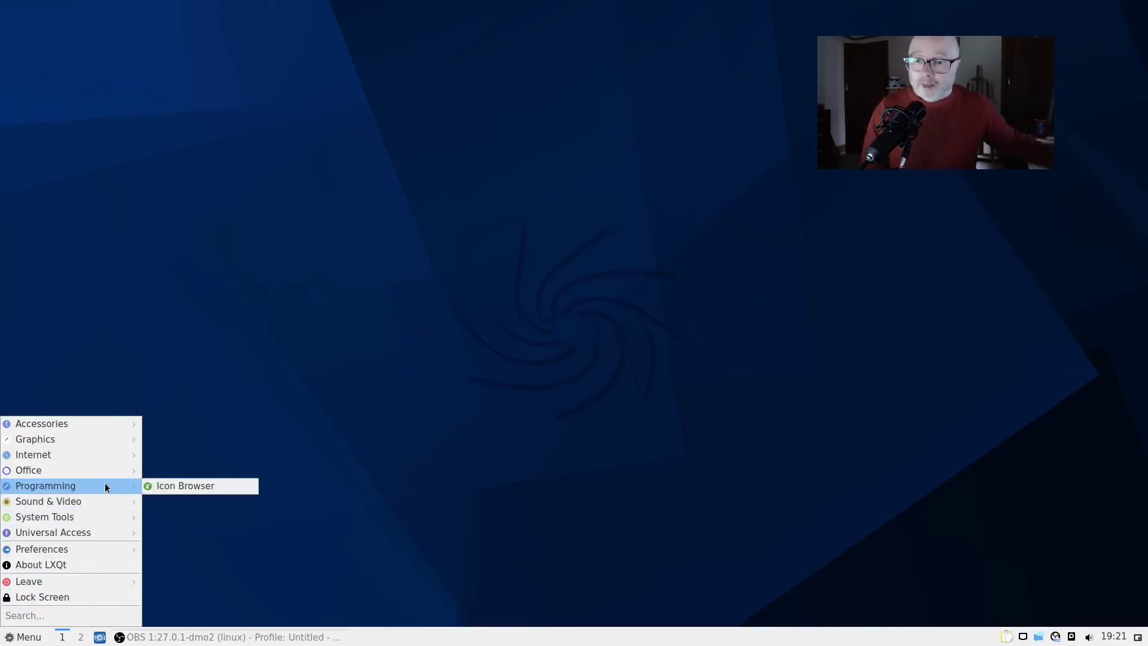
{"action": "mouse_move", "coordinate": [127, 430]}
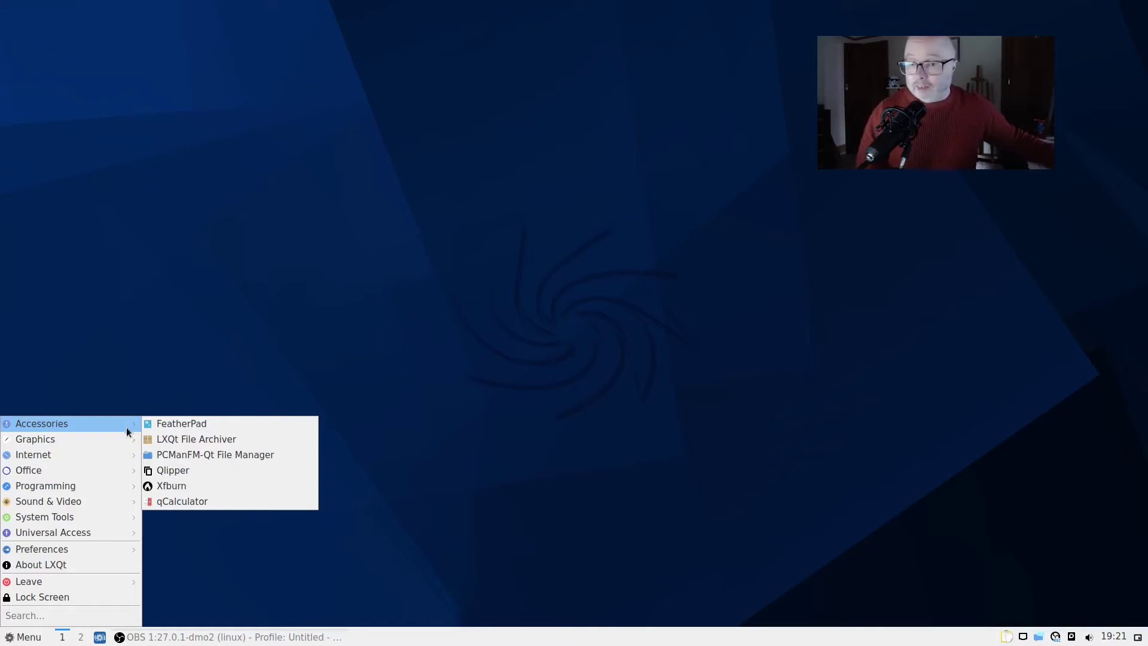
{"action": "mouse_move", "coordinate": [113, 516]}
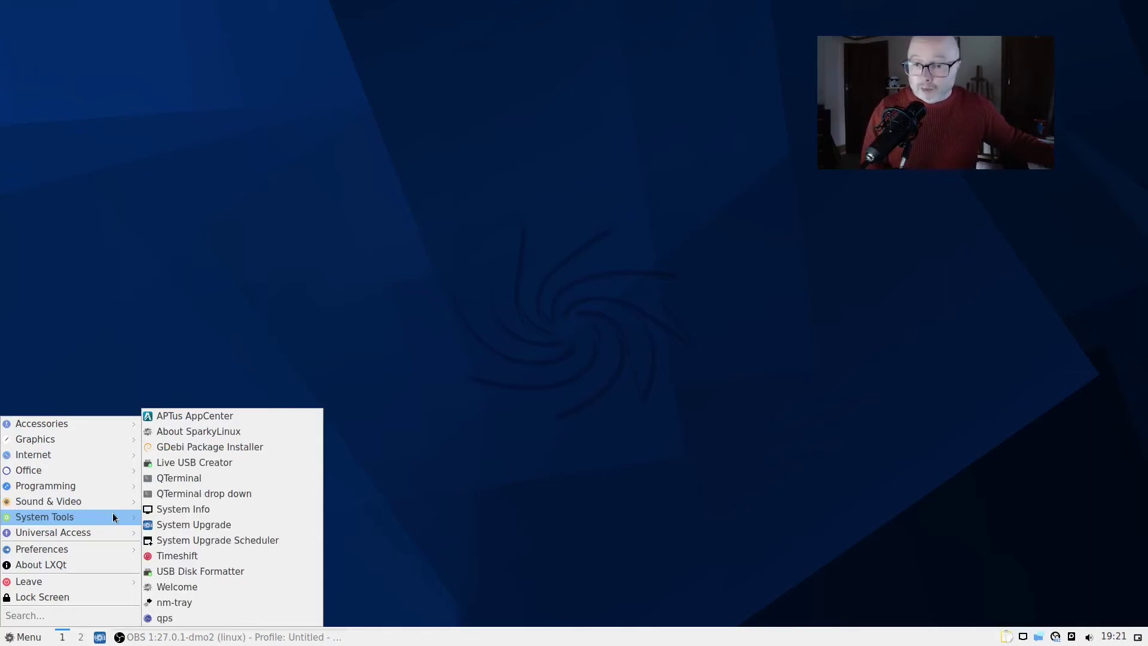
{"action": "left_click", "coordinate": [182, 587]}
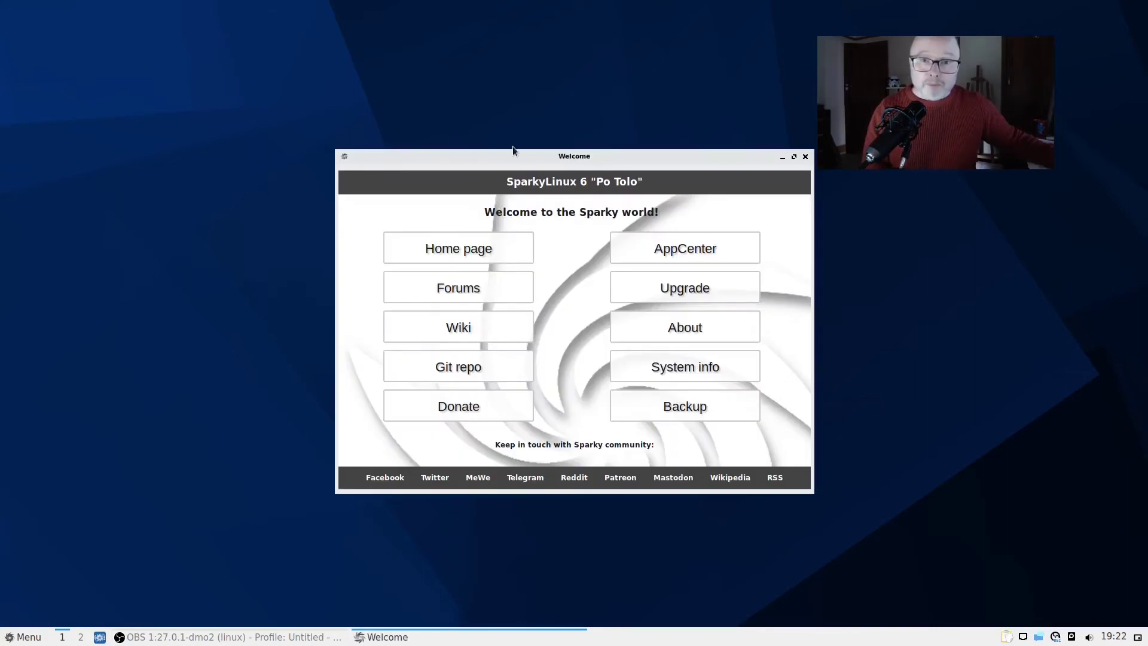
Step: Move the Sparky Welcome window higher and try launching the AppCenter from it
{"action": "left_click_drag", "start_coordinate": [505, 153], "coordinate": [509, 112]}
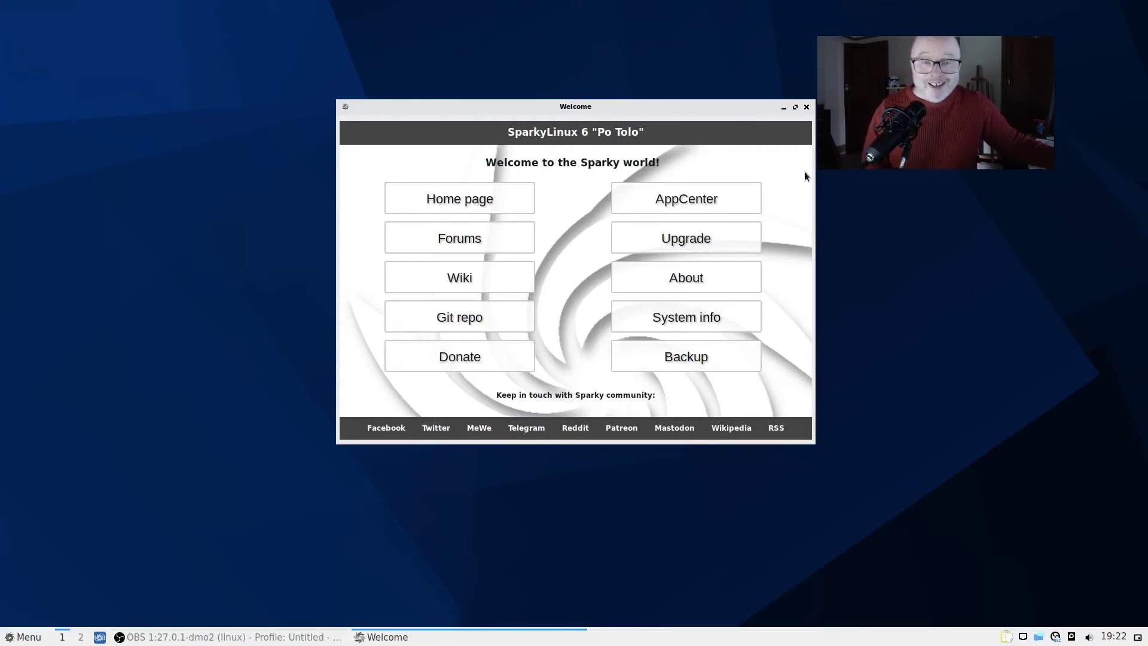
{"action": "left_click", "coordinate": [688, 201]}
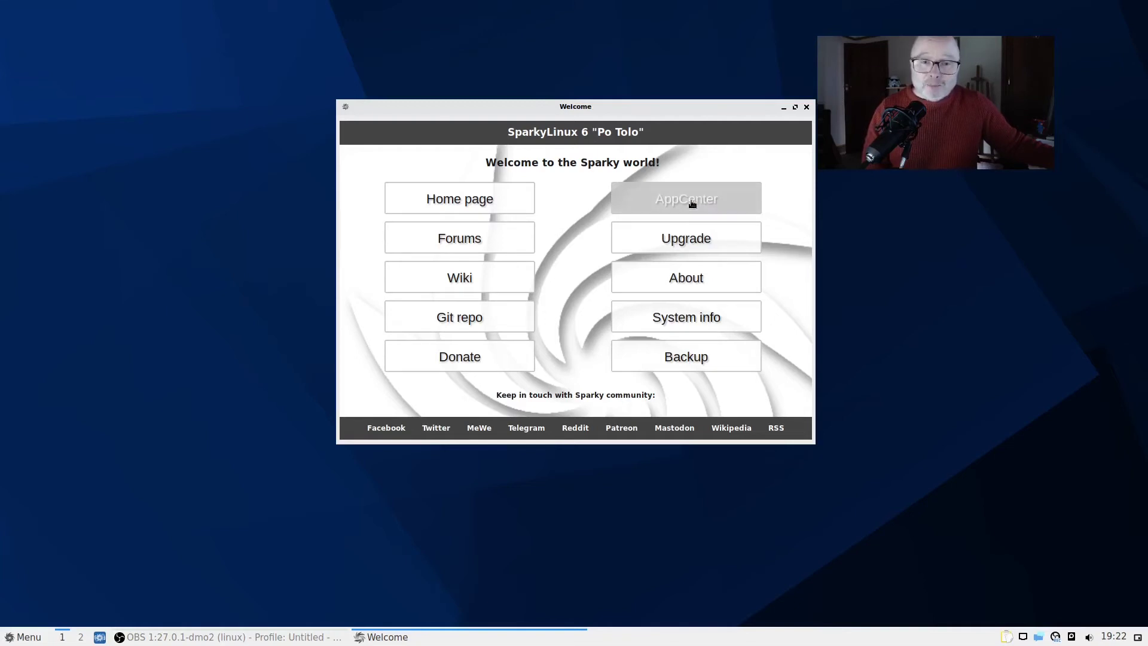
Step: Run the Sparky system upgrade with the admin password and dismiss the 'Your system is up to date!' notice
{"action": "left_click", "coordinate": [693, 240]}
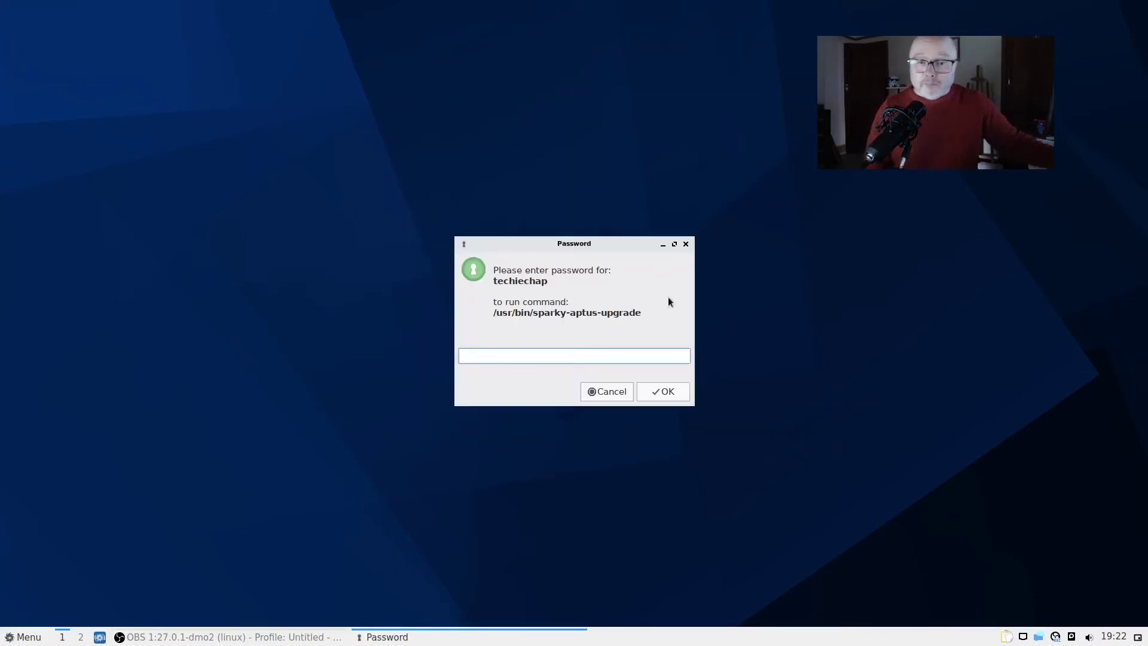
{"action": "type", "text": "****"}
{"action": "key", "text": "Return"}
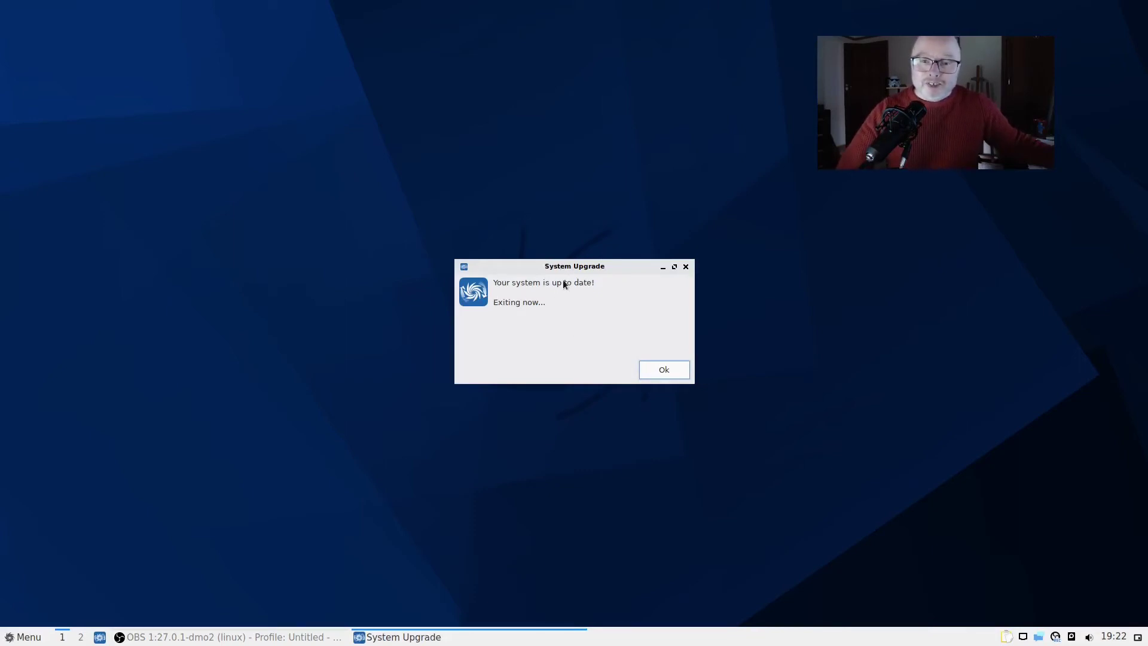
{"action": "left_click", "coordinate": [664, 371]}
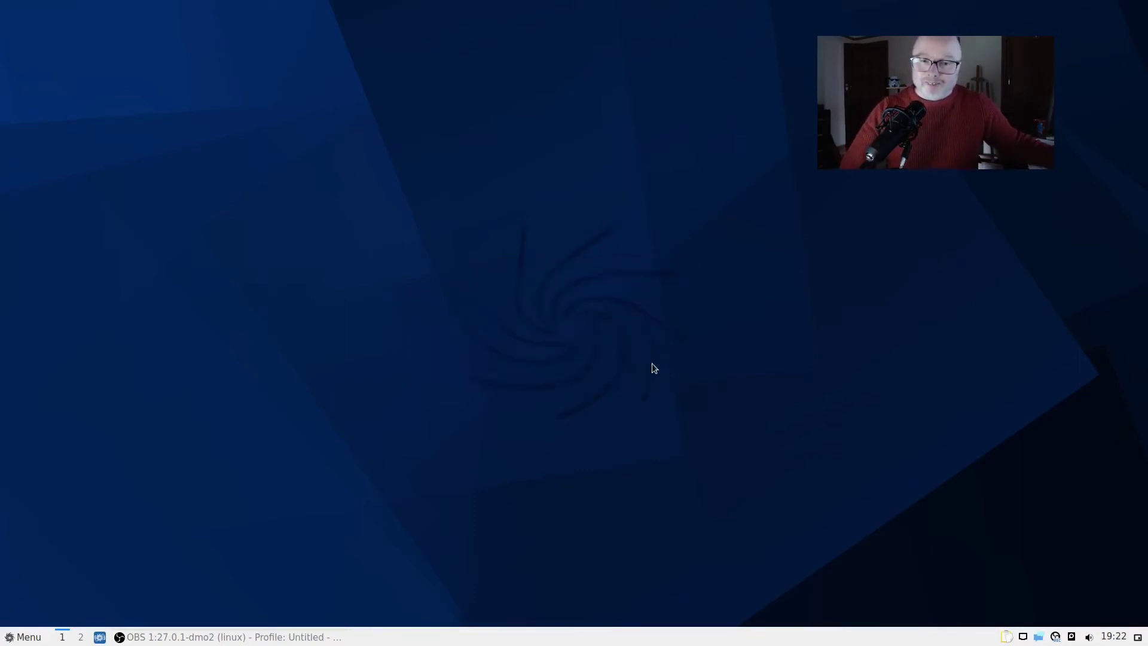
Step: Open System Info, review the i5-4310U CPU details, then switch to the Memory tab
{"action": "left_click", "coordinate": [700, 375]}
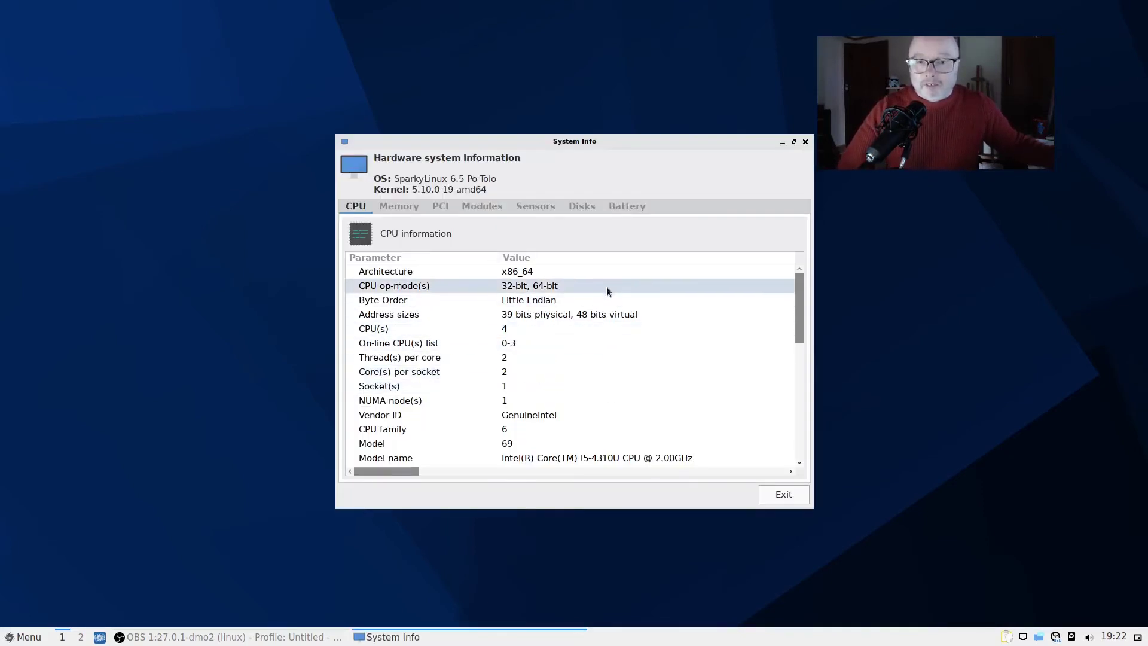
{"action": "left_click_drag", "start_coordinate": [491, 142], "coordinate": [489, 136]}
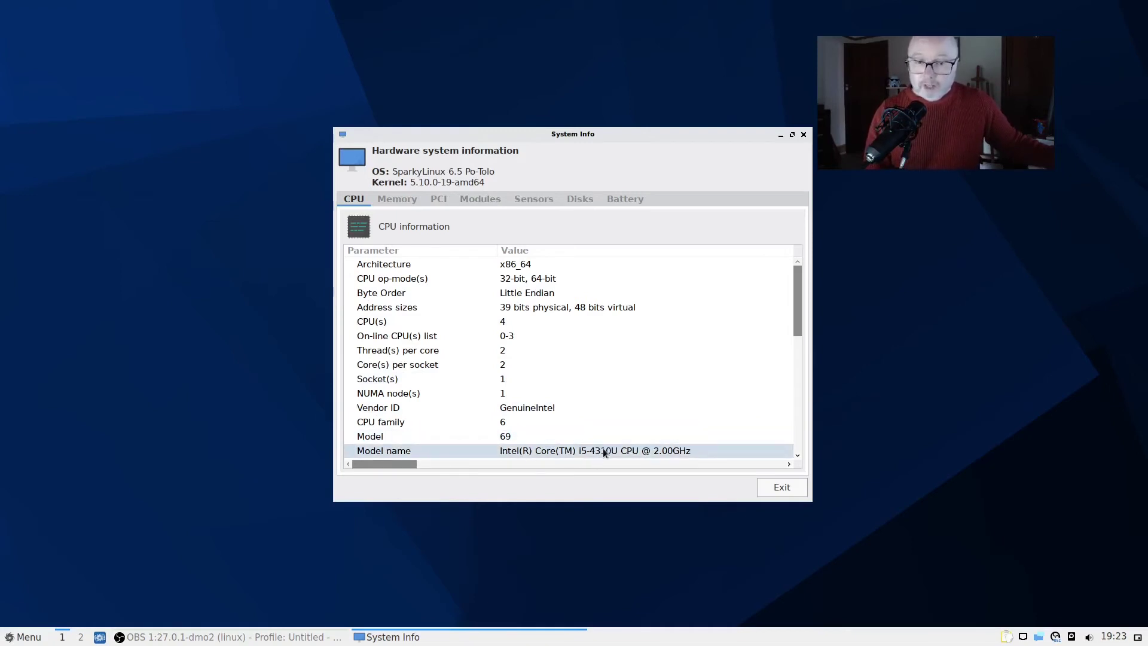
{"action": "scroll", "coordinate": [604, 449], "scroll_direction": "down", "scroll_amount": 3}
{"action": "scroll", "coordinate": [604, 450], "scroll_direction": "down", "scroll_amount": 5}
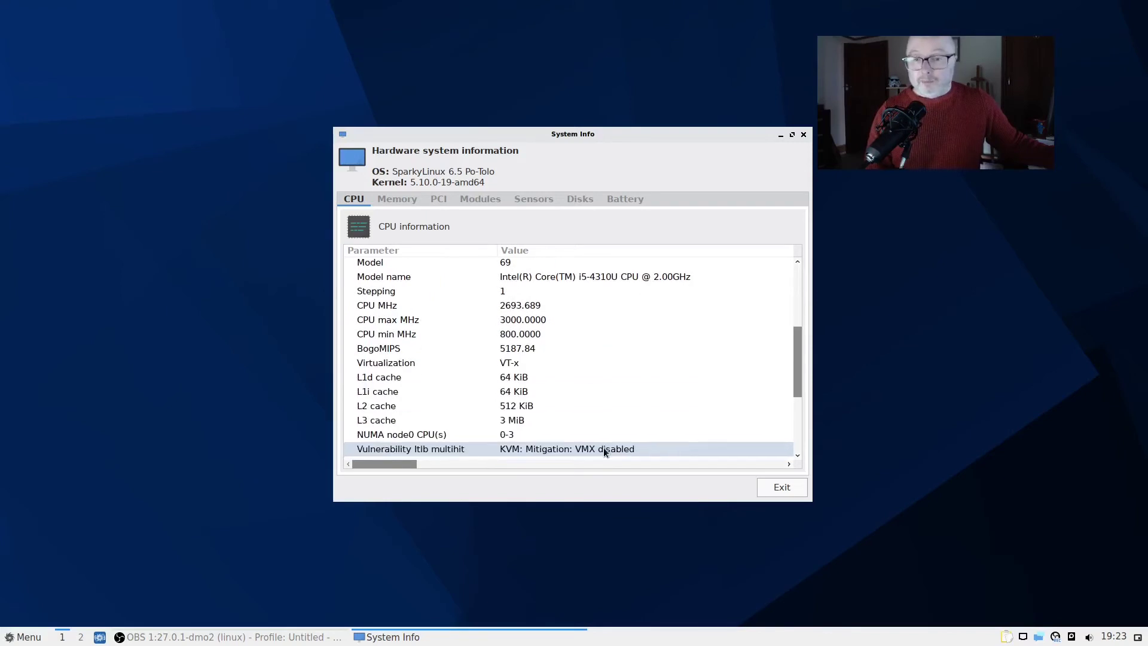
{"action": "left_click", "coordinate": [396, 199]}
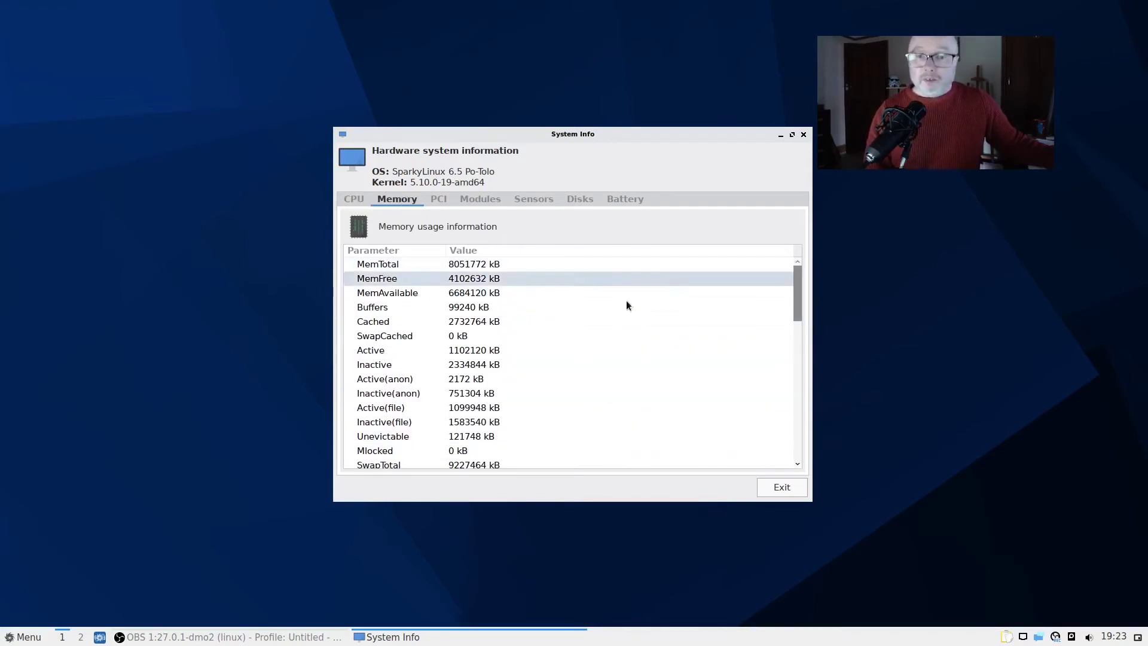
Step: Close System Info, scroll through the Sparky Backup System wiki page in Firefox, then close Firefox
{"action": "left_click", "coordinate": [804, 134]}
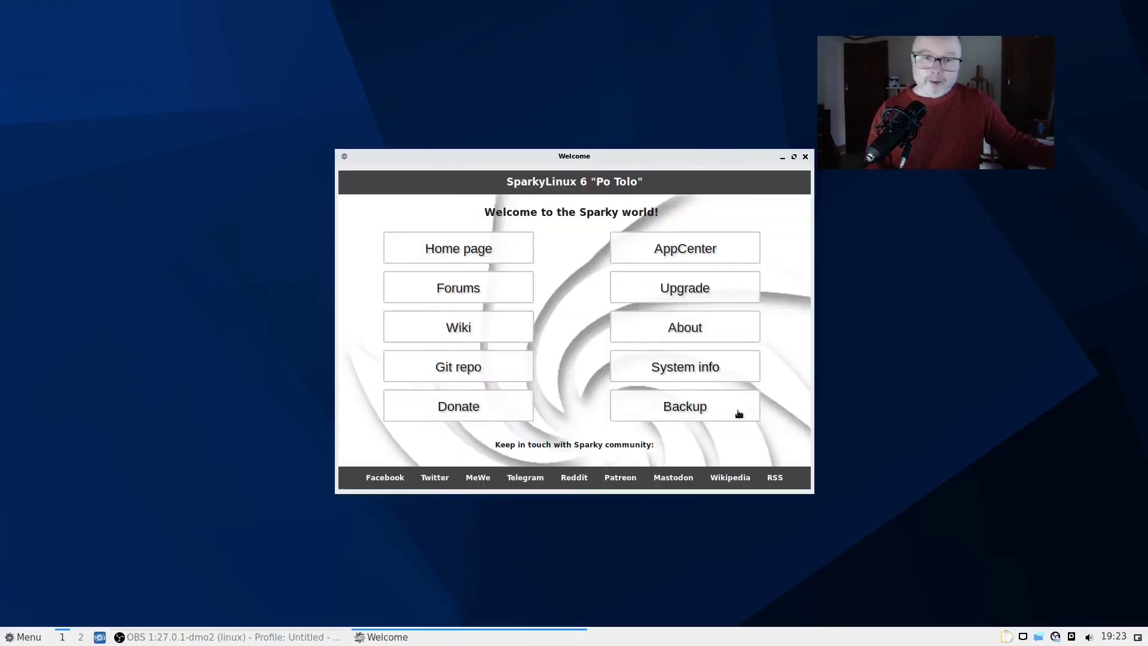
{"action": "left_click", "coordinate": [668, 408]}
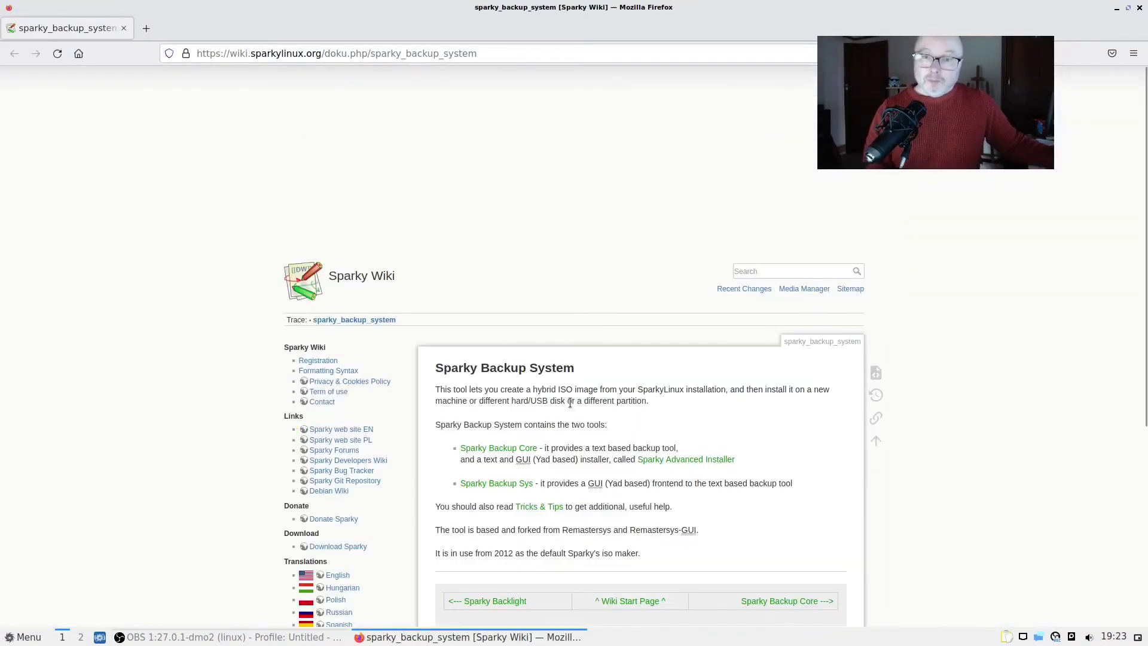
{"action": "scroll", "coordinate": [701, 448], "scroll_direction": "down", "scroll_amount": 2}
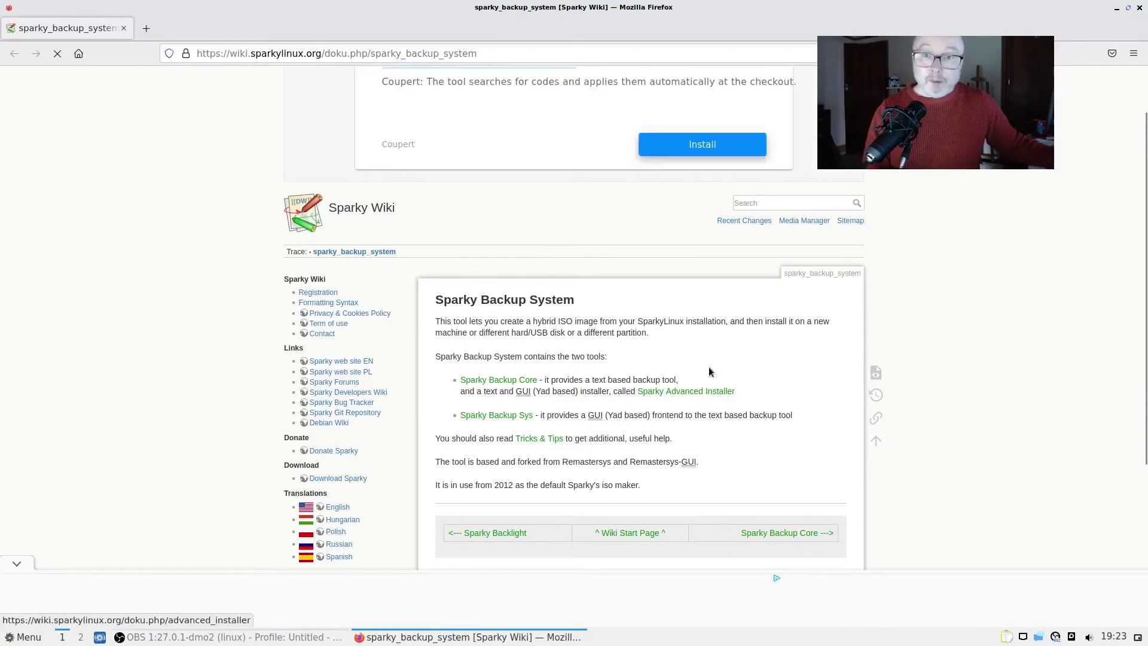
{"action": "scroll", "coordinate": [707, 374], "scroll_direction": "down", "scroll_amount": 3}
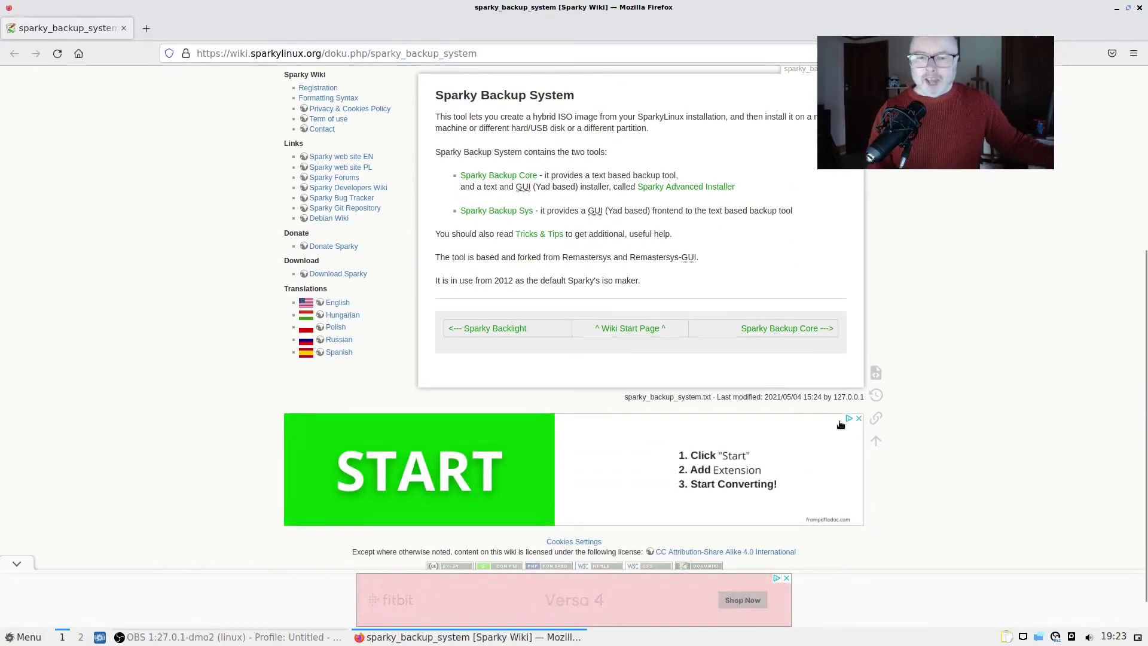
{"action": "scroll", "coordinate": [951, 387], "scroll_direction": "up", "scroll_amount": 3}
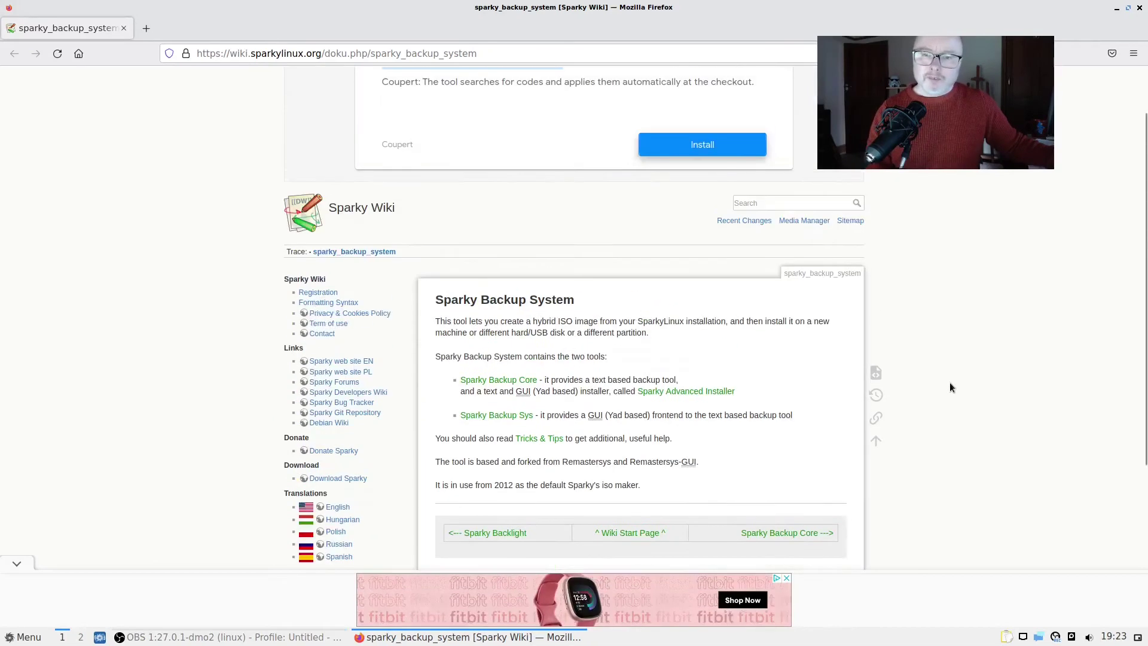
{"action": "scroll", "coordinate": [951, 376], "scroll_direction": "down", "scroll_amount": 2}
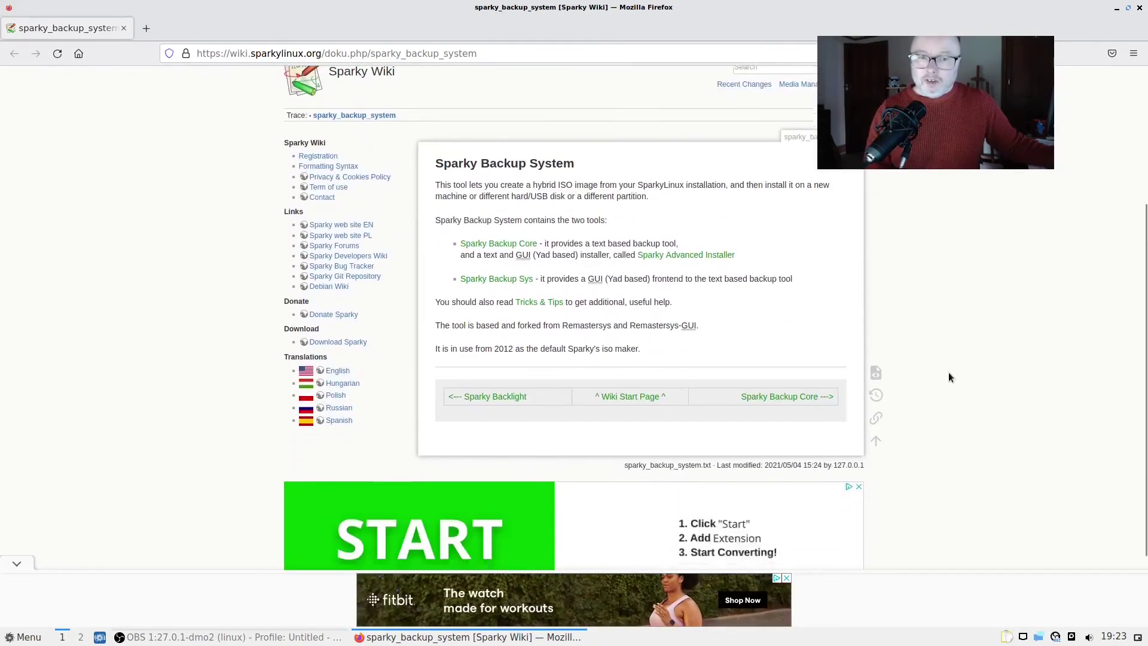
{"action": "scroll", "coordinate": [948, 377], "scroll_direction": "down", "scroll_amount": 2}
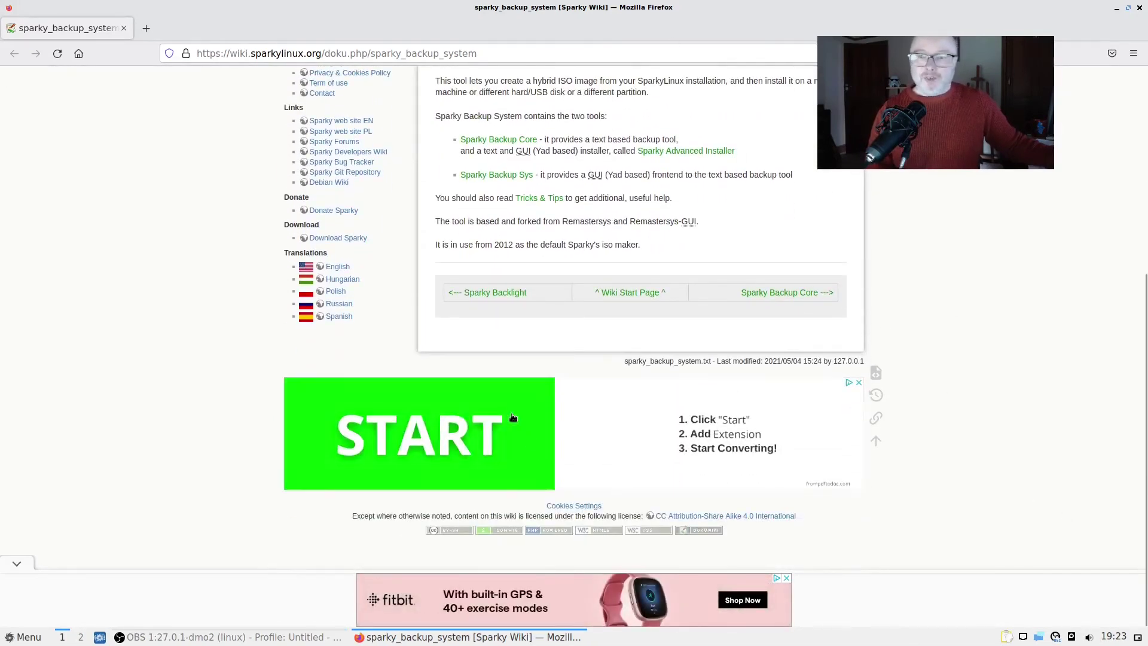
{"action": "scroll", "coordinate": [591, 365], "scroll_direction": "up", "scroll_amount": 6}
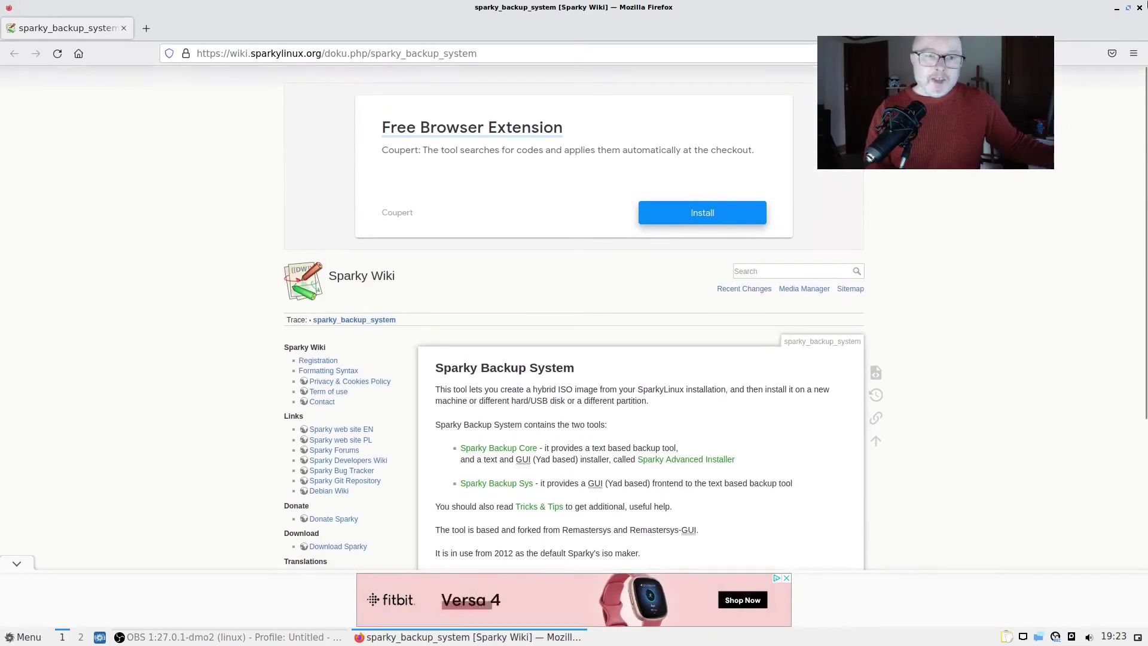
{"action": "left_click", "coordinate": [1139, 8]}
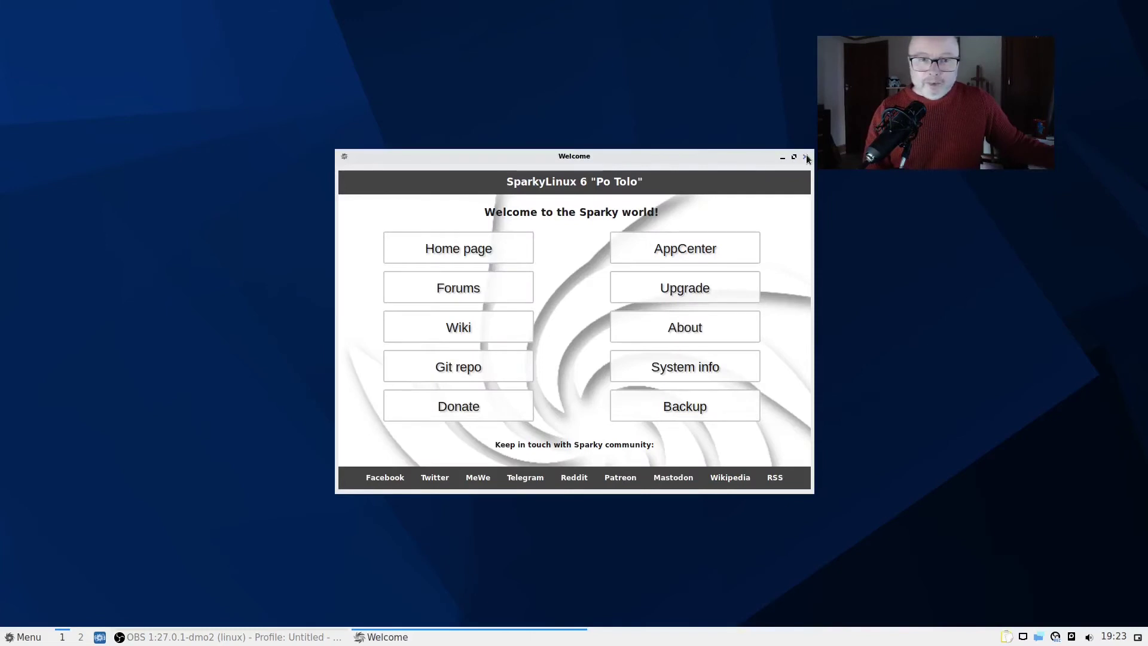
Step: Close Sparky Welcome, toggle the Menu, switch to desktop 1 and dismiss the pager's context menu
{"action": "left_click", "coordinate": [805, 156]}
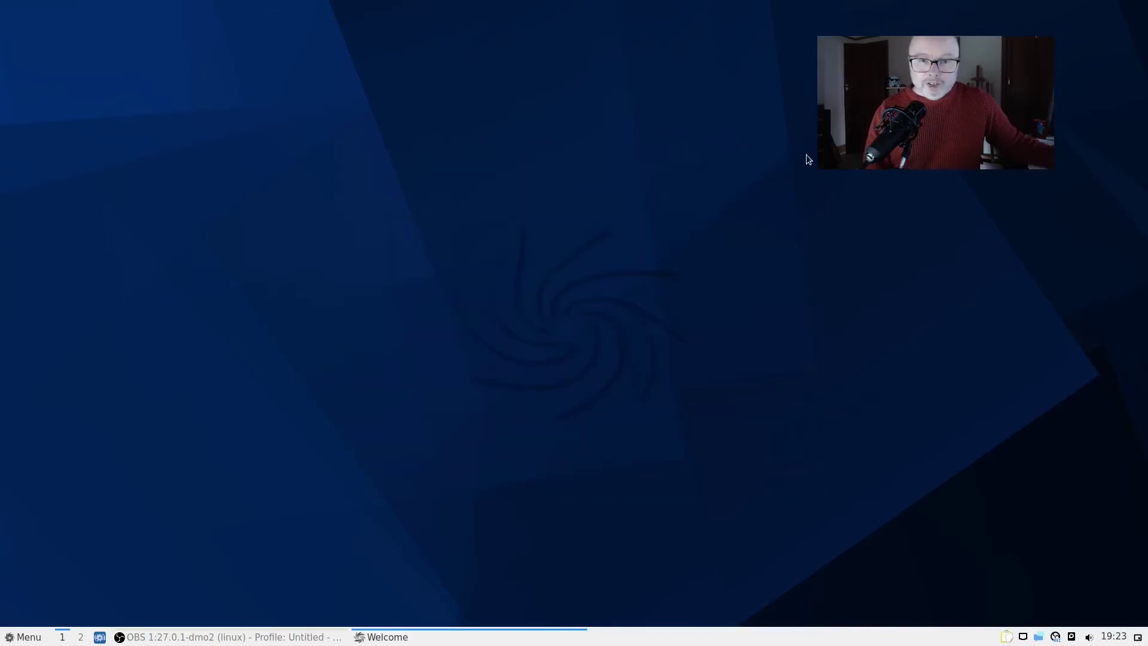
{"action": "left_click", "coordinate": [21, 640]}
{"action": "left_click", "coordinate": [21, 640]}
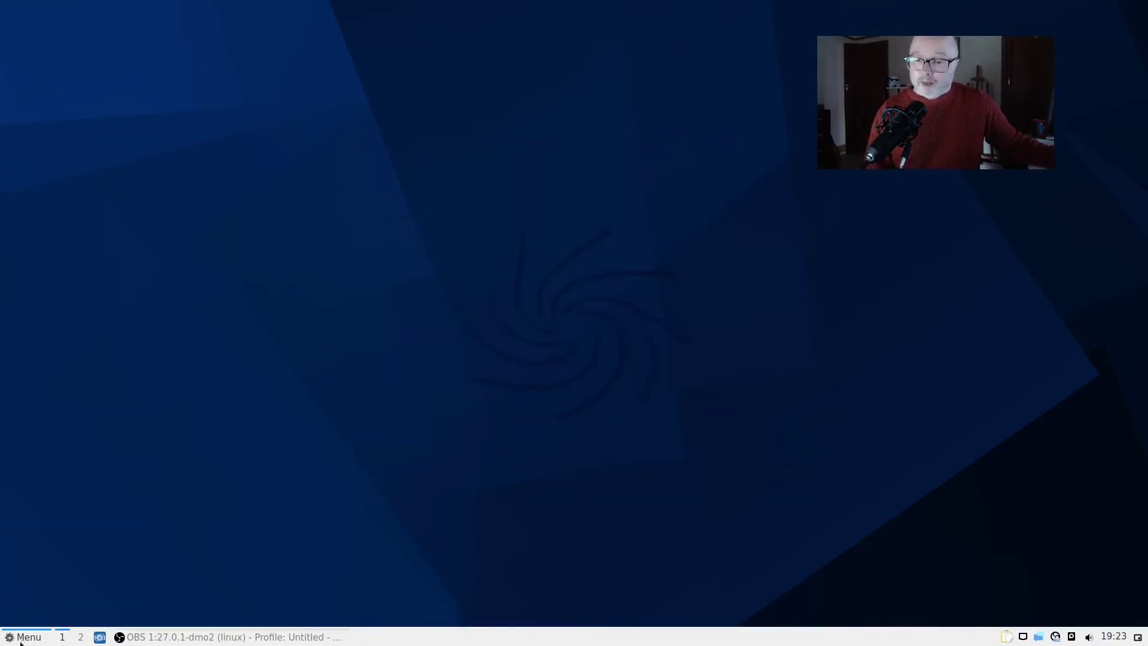
{"action": "left_click", "coordinate": [64, 638]}
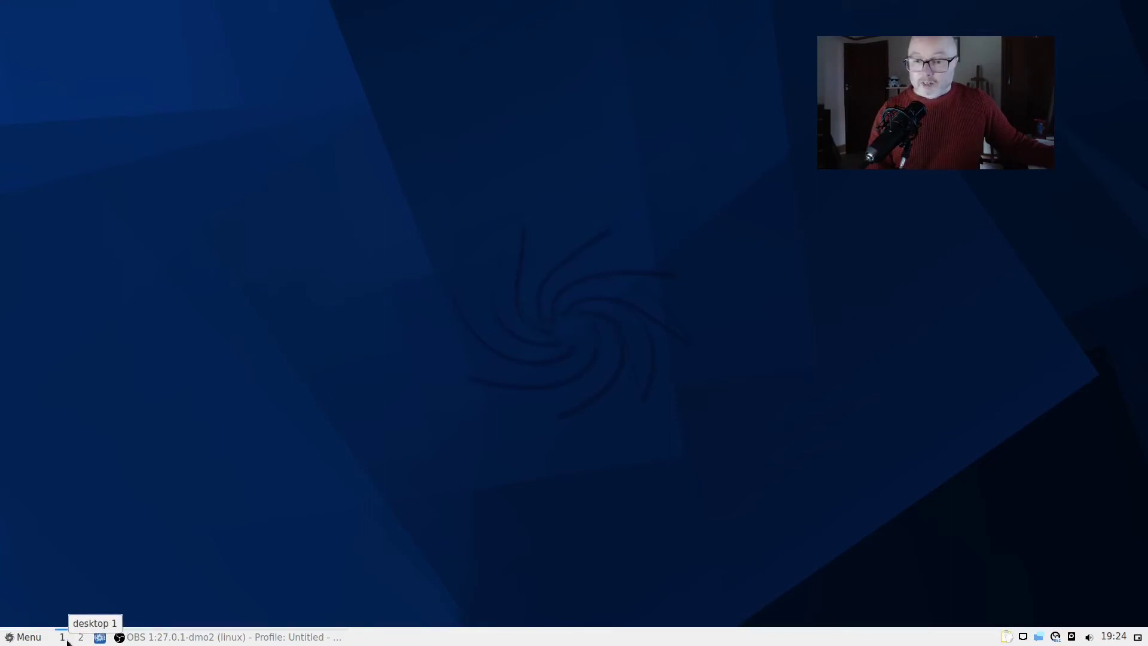
{"action": "right_click", "coordinate": [79, 640]}
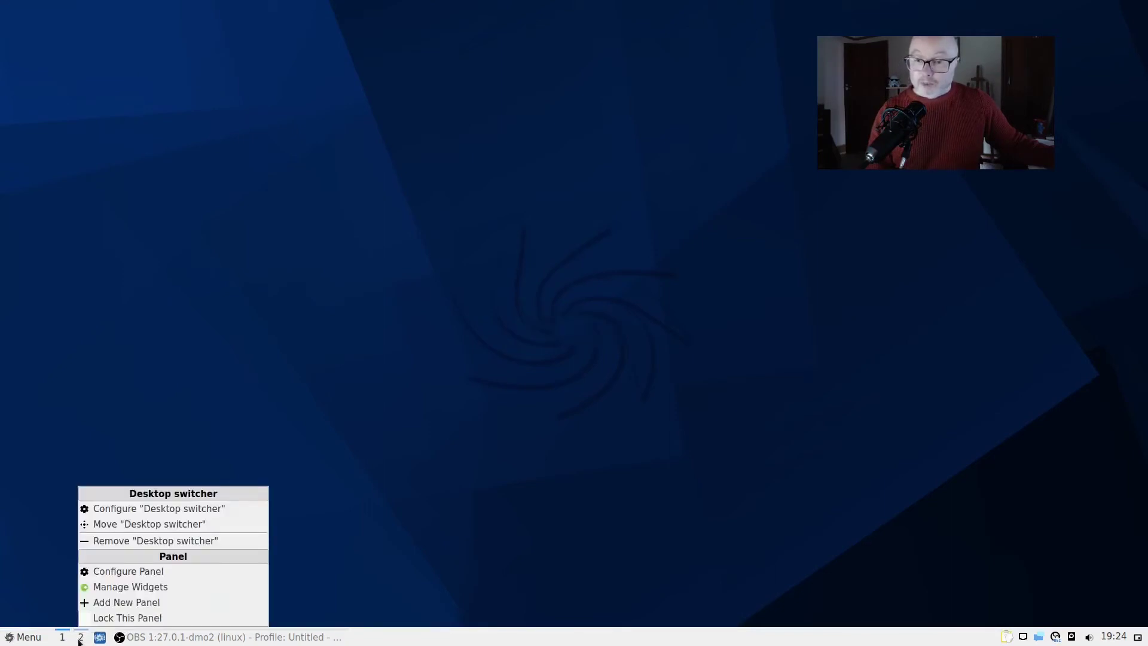
{"action": "left_click", "coordinate": [620, 425]}
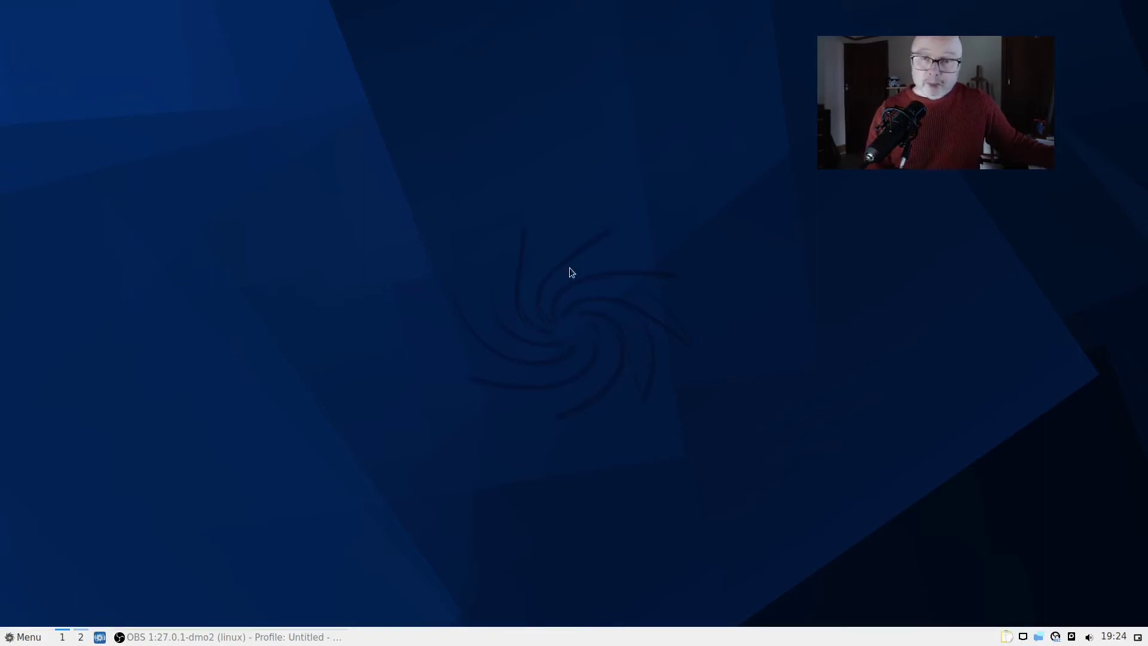
Step: Browse the Accessories, Graphics, Internet and Office menus, then launch LibreOffice Writer
{"action": "left_click", "coordinate": [11, 639]}
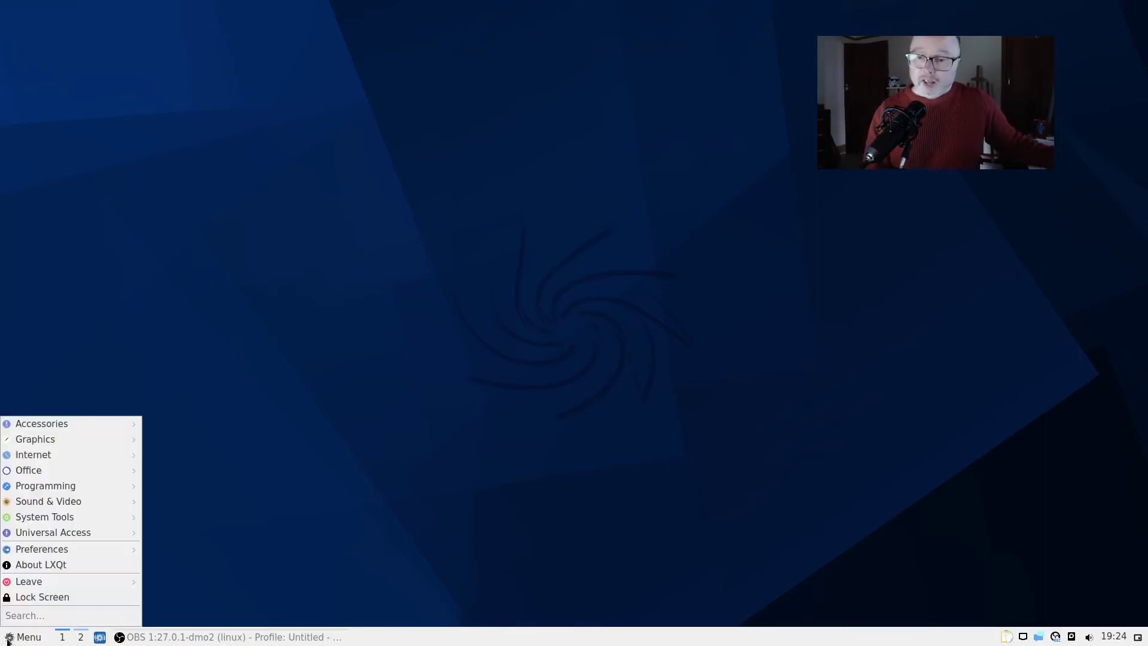
{"action": "mouse_move", "coordinate": [133, 424]}
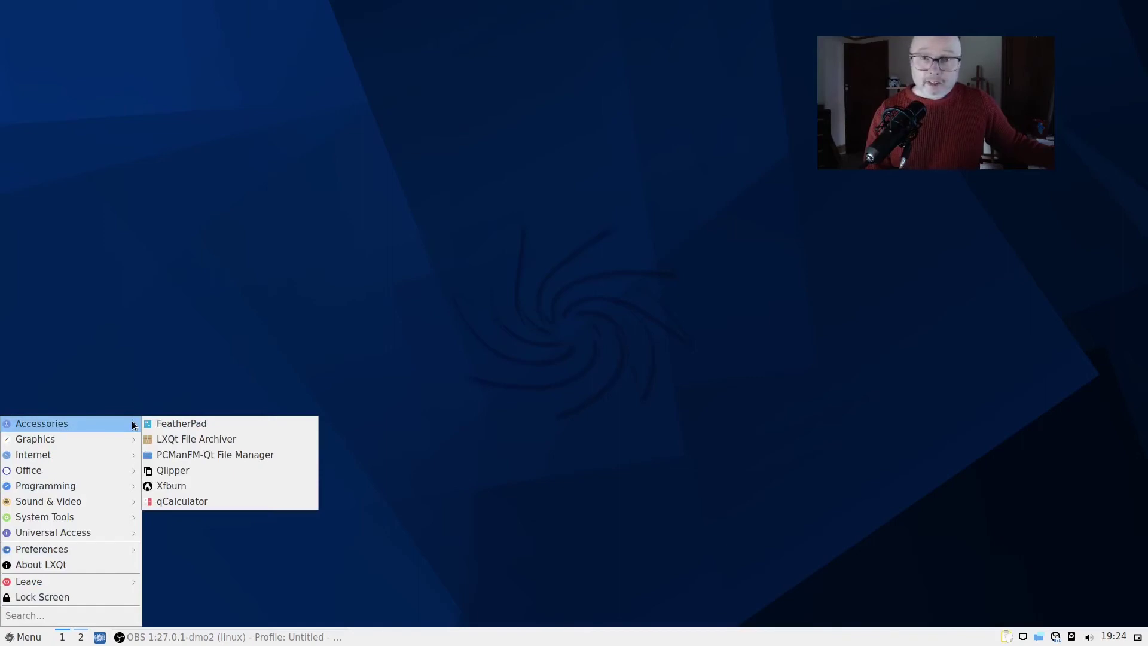
{"action": "mouse_move", "coordinate": [117, 448]}
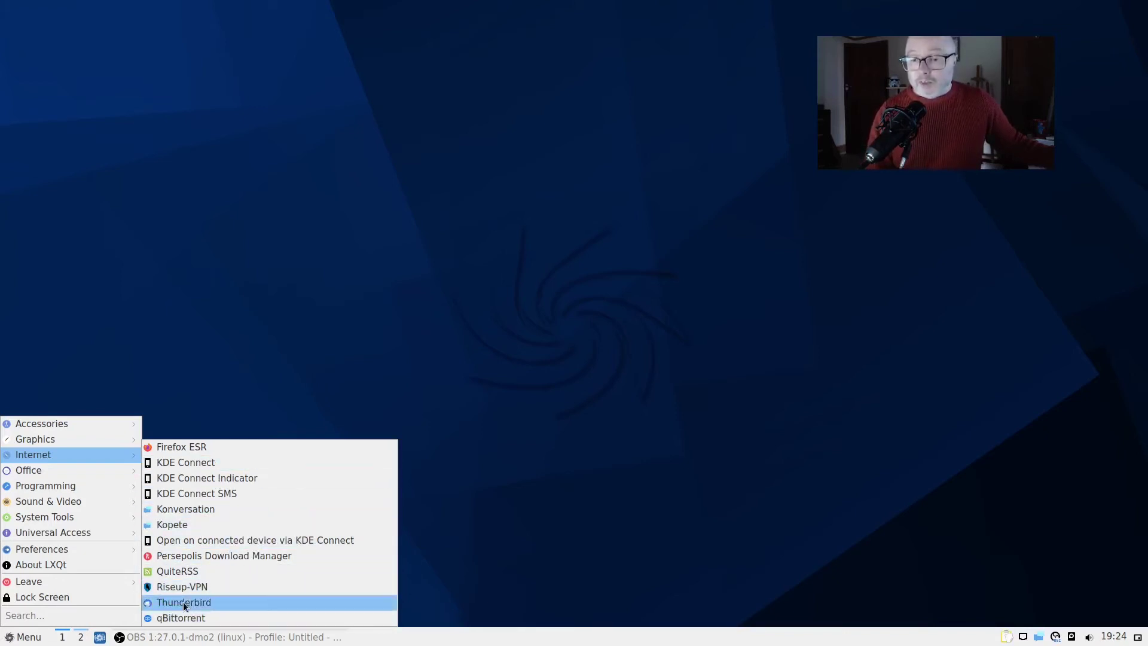
{"action": "mouse_move", "coordinate": [67, 468]}
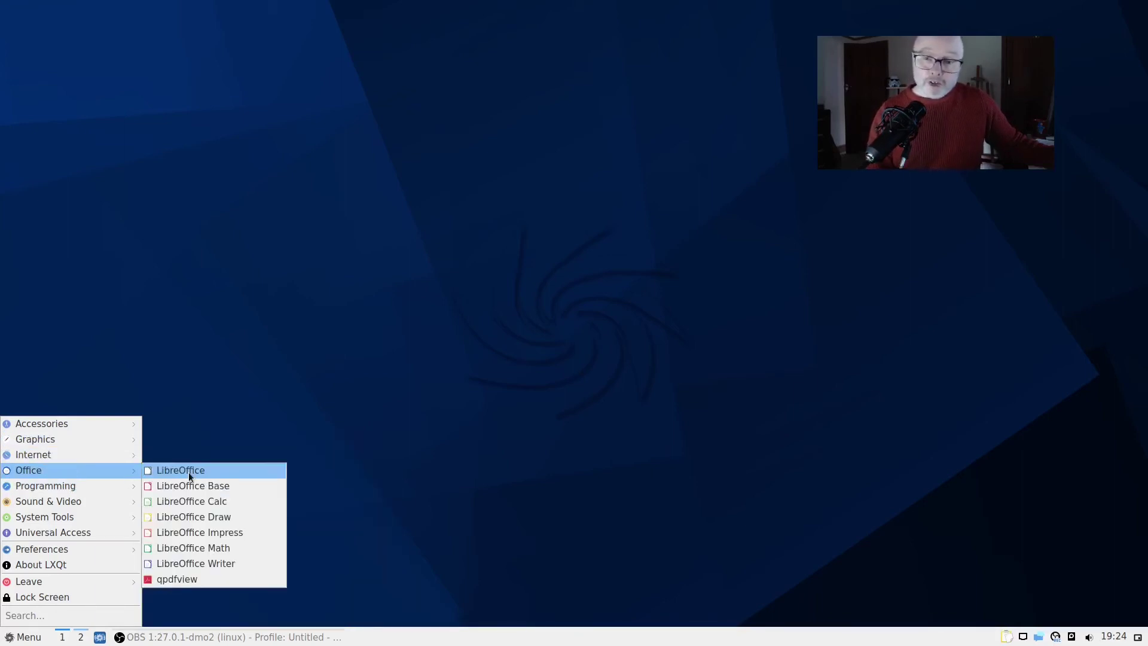
{"action": "left_click", "coordinate": [206, 564]}
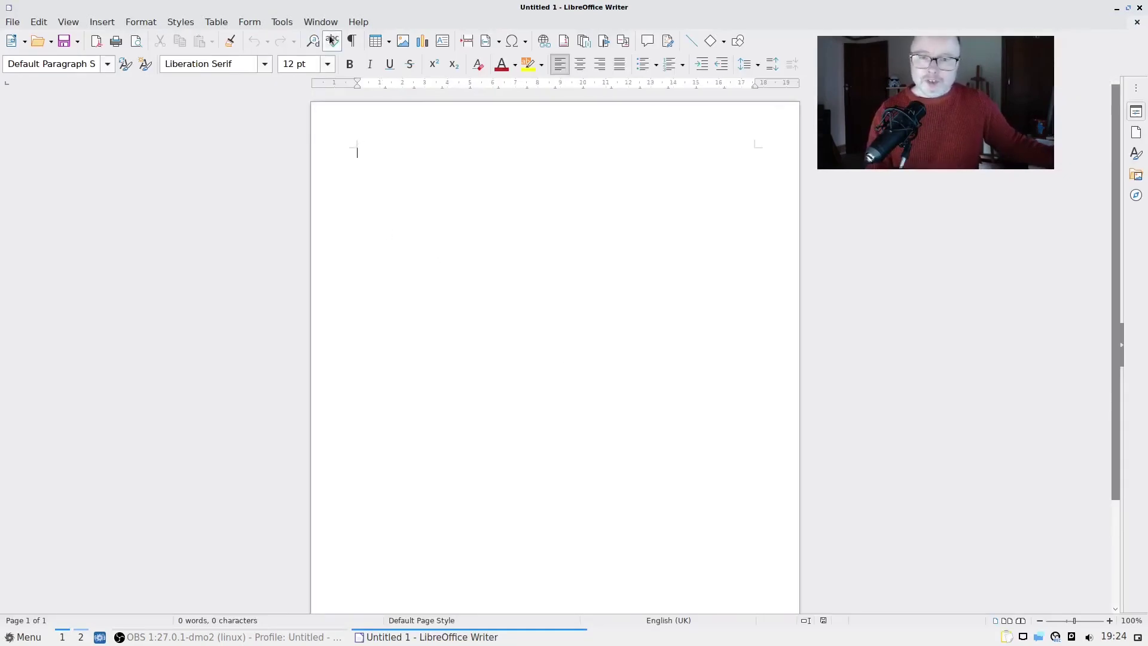
Step: Check the LibreOffice version (7.0.4.2) in About LibreOffice, then close Writer
{"action": "left_click", "coordinate": [354, 26]}
{"action": "key", "text": "Escape"}
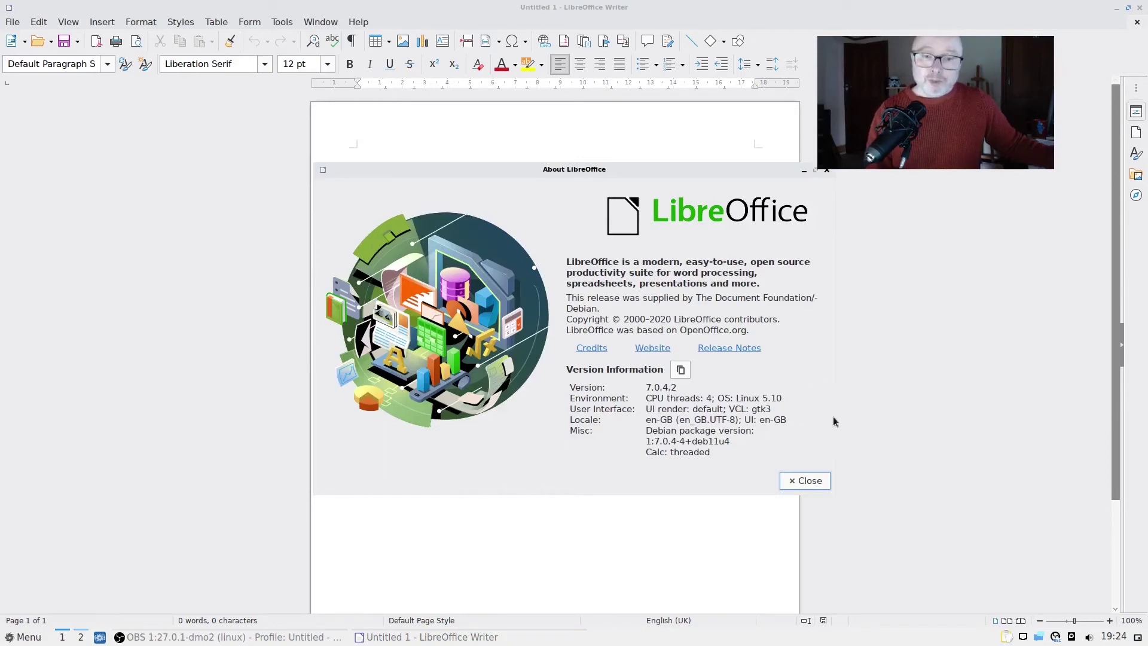
{"action": "left_click", "coordinate": [803, 480]}
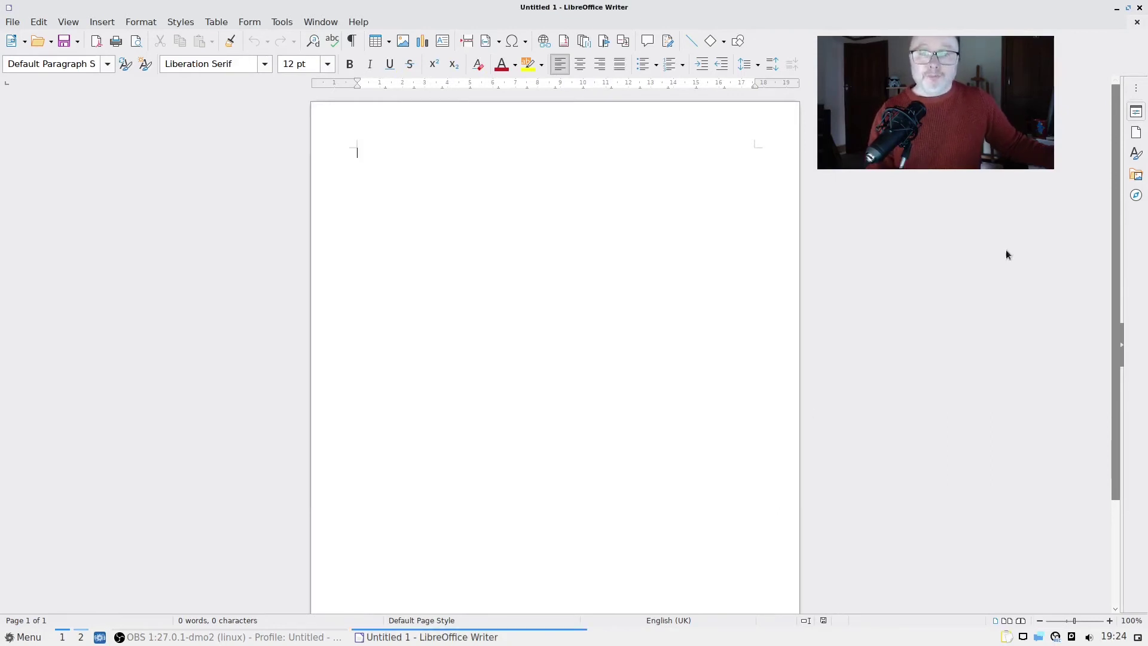
{"action": "left_click", "coordinate": [1139, 7]}
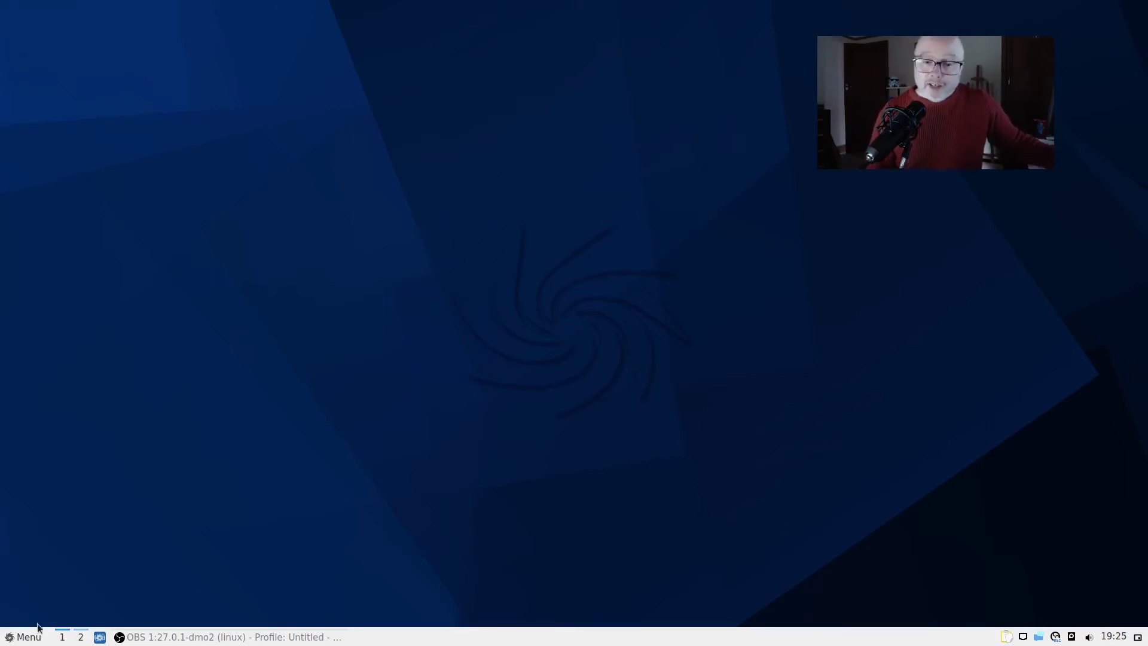
Step: Launch QTerminal from System Tools in the application menu
{"action": "left_click", "coordinate": [7, 637]}
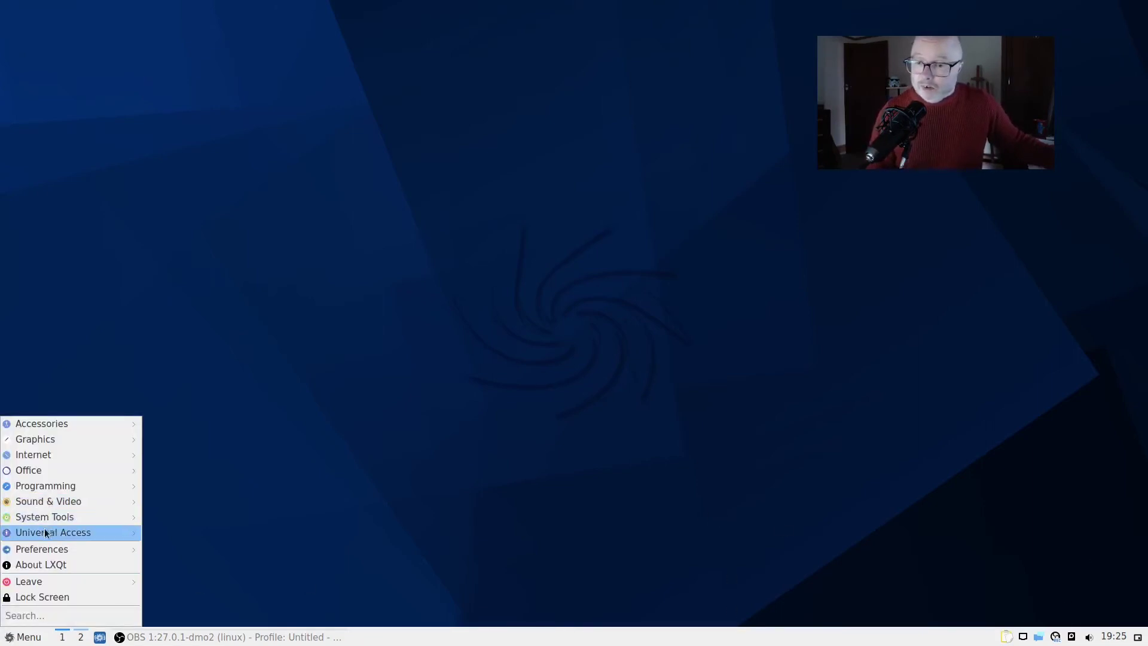
{"action": "mouse_move", "coordinate": [48, 517]}
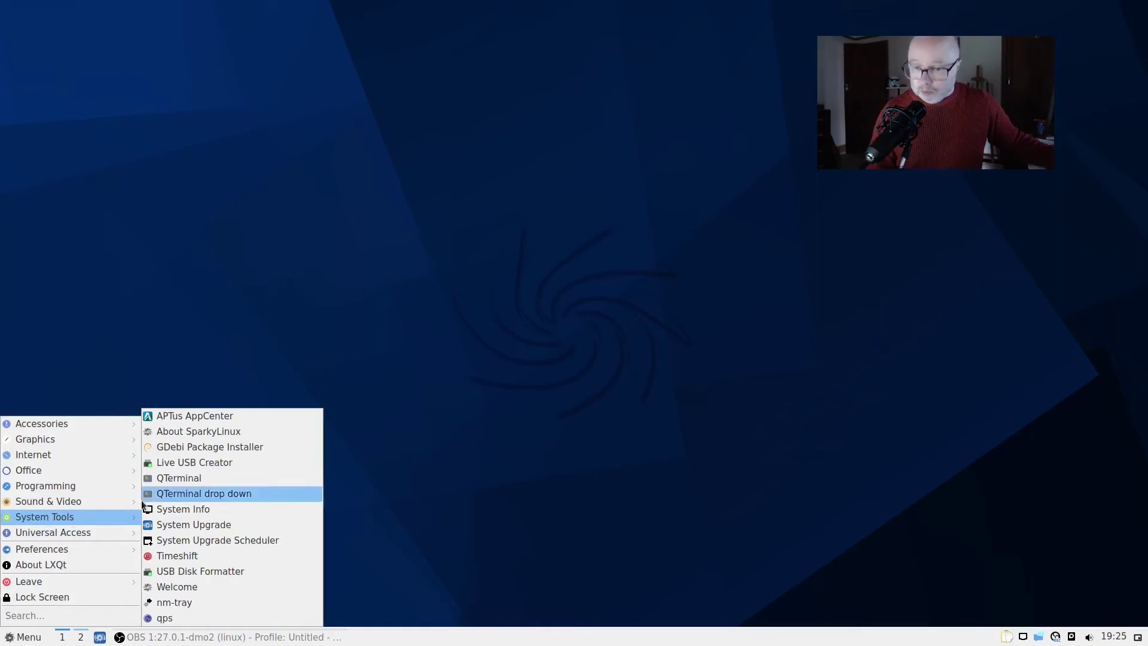
{"action": "left_click", "coordinate": [160, 477]}
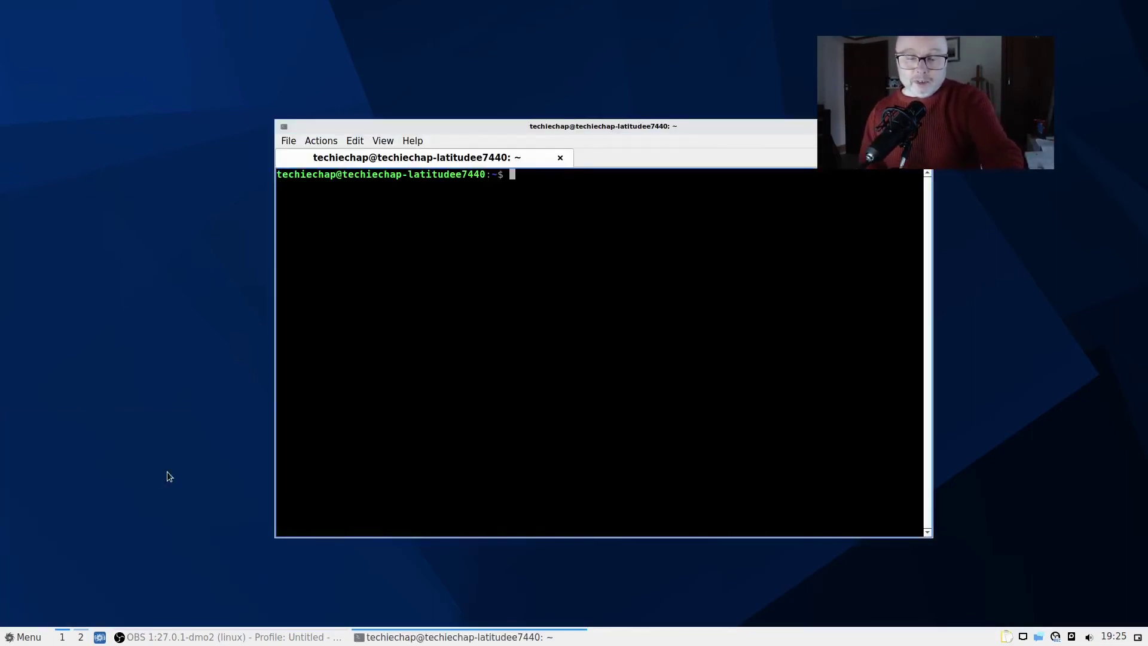
Step: Run top, highlight the 938.3 used-memory value, then quit QTerminal with Ctrl+Shift+Q
{"action": "type", "text": "top"}
{"action": "key", "text": "Return"}
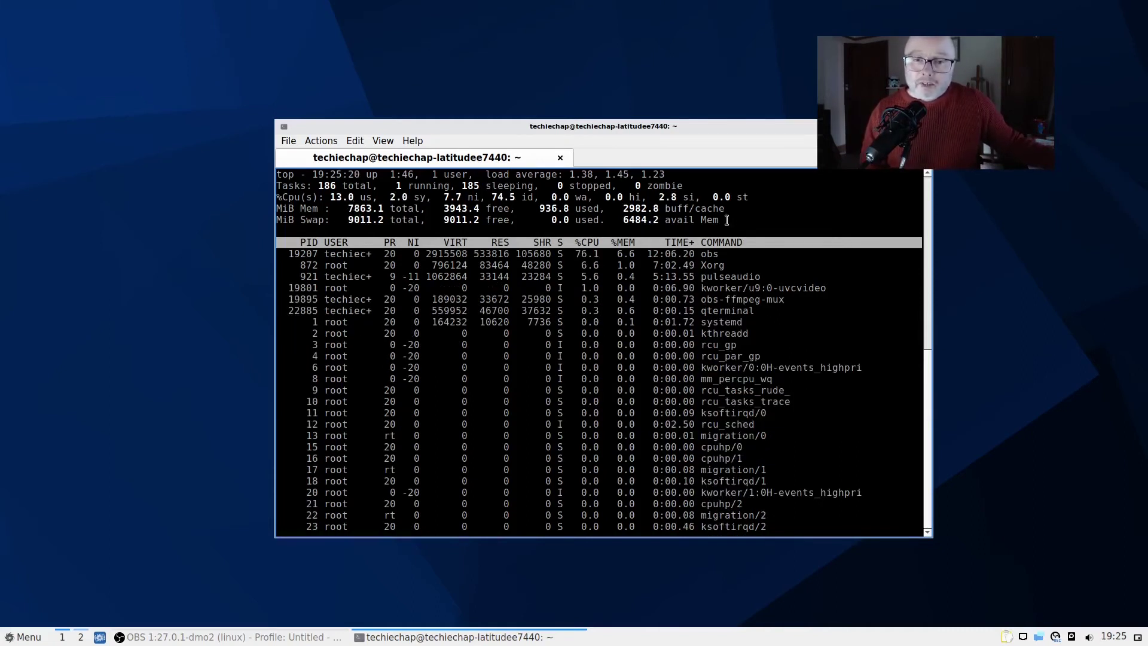
{"action": "triple_click", "coordinate": [542, 208]}
{"action": "double_click", "coordinate": [547, 207]}
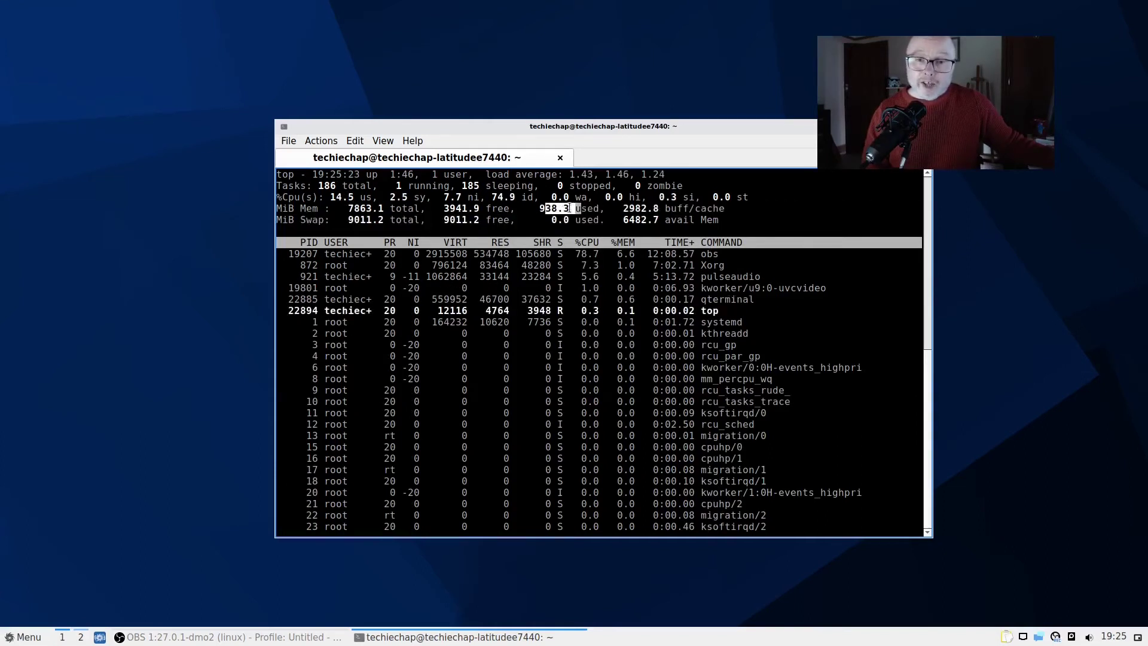
{"action": "left_click_drag", "start_coordinate": [539, 208], "coordinate": [587, 206]}
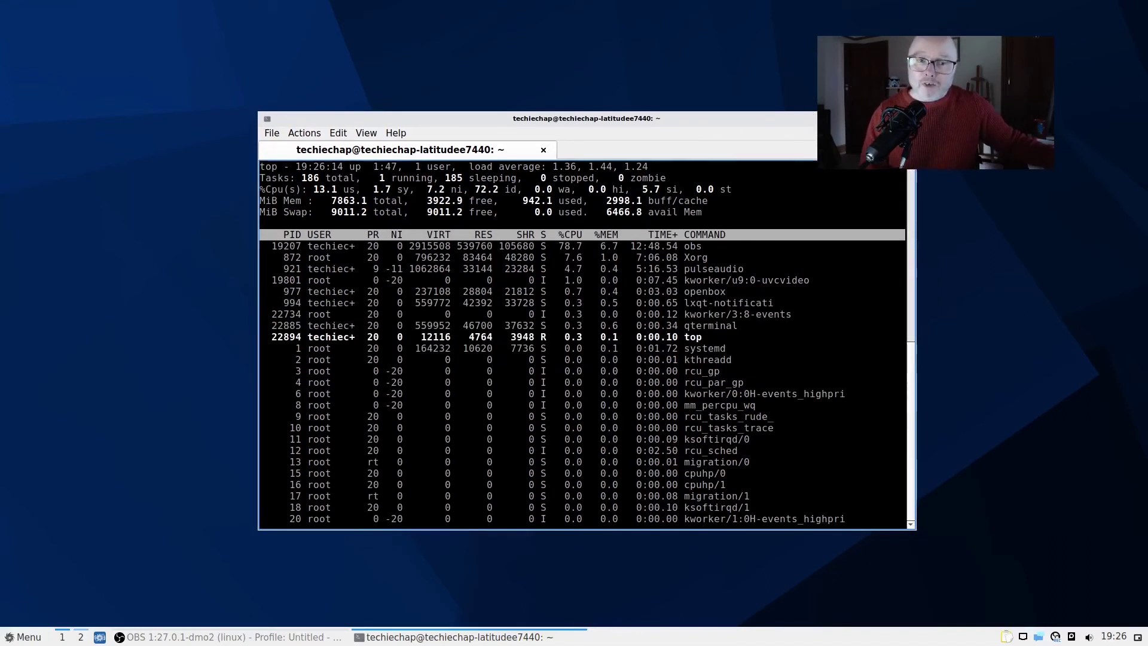
{"action": "key", "text": "ctrl+shift+q"}
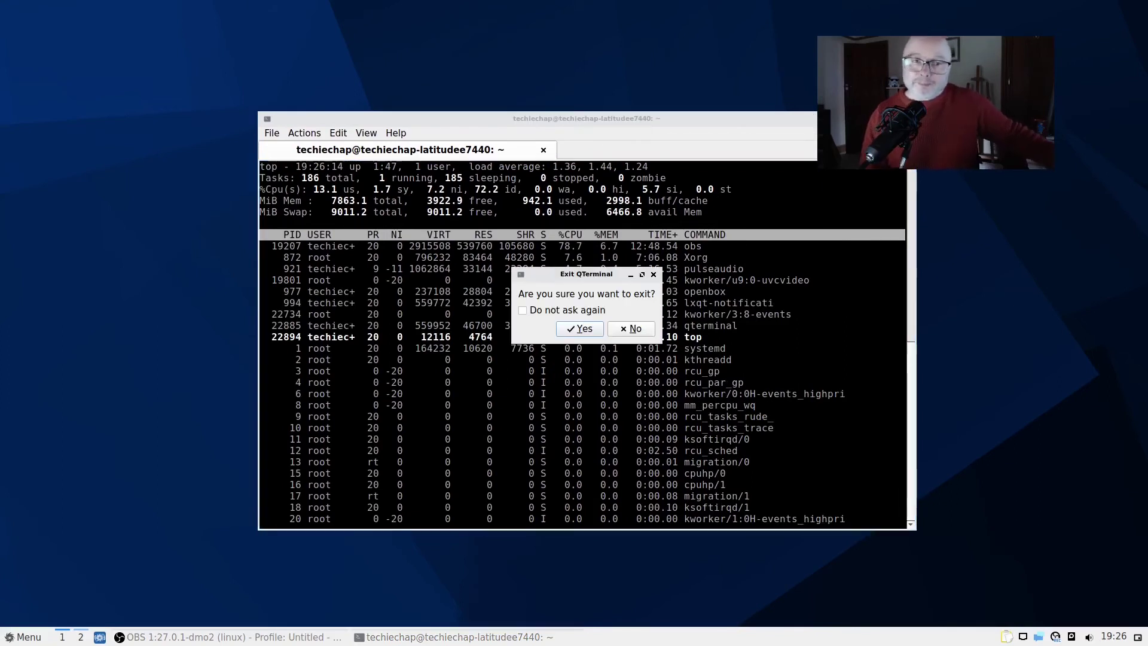
{"action": "left_click", "coordinate": [579, 328]}
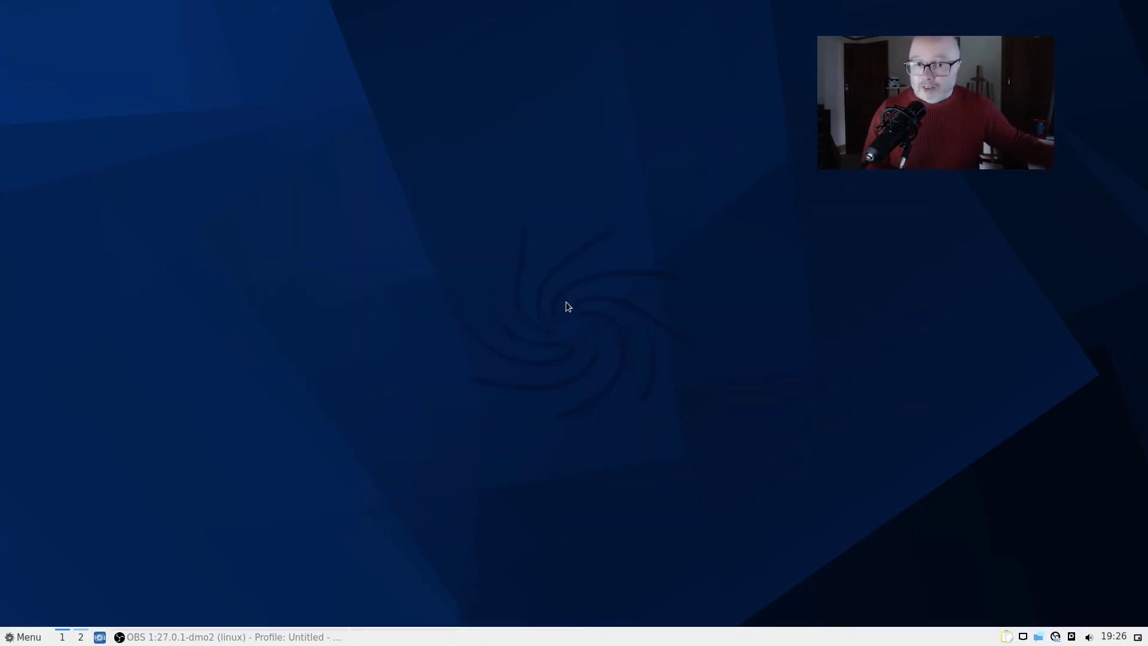
Step: Uncheck the Home desktop shortcut in Desktop Preferences' Advanced tab, then view the Background settings
{"action": "right_click", "coordinate": [494, 231]}
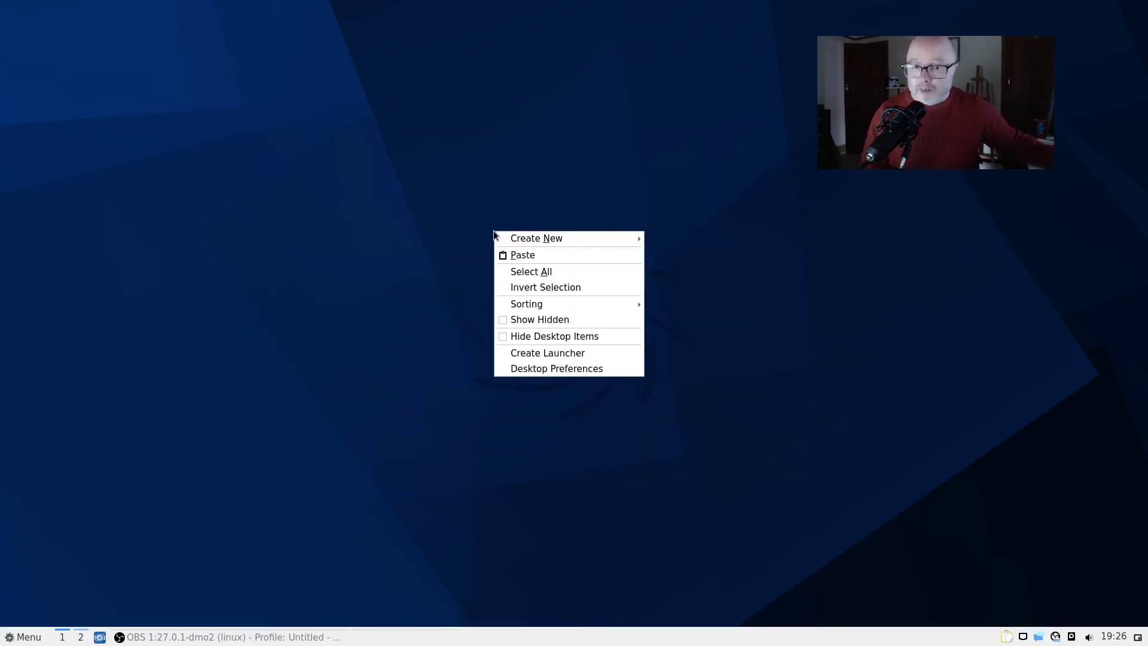
{"action": "left_click", "coordinate": [528, 368]}
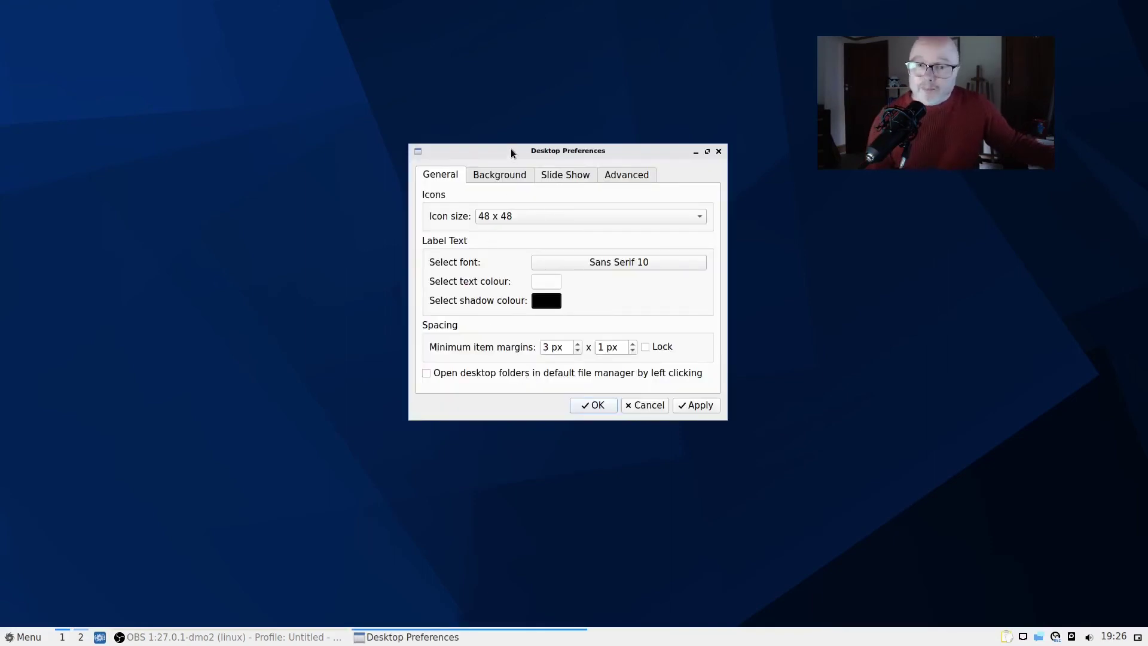
{"action": "left_click_drag", "start_coordinate": [513, 150], "coordinate": [503, 127]}
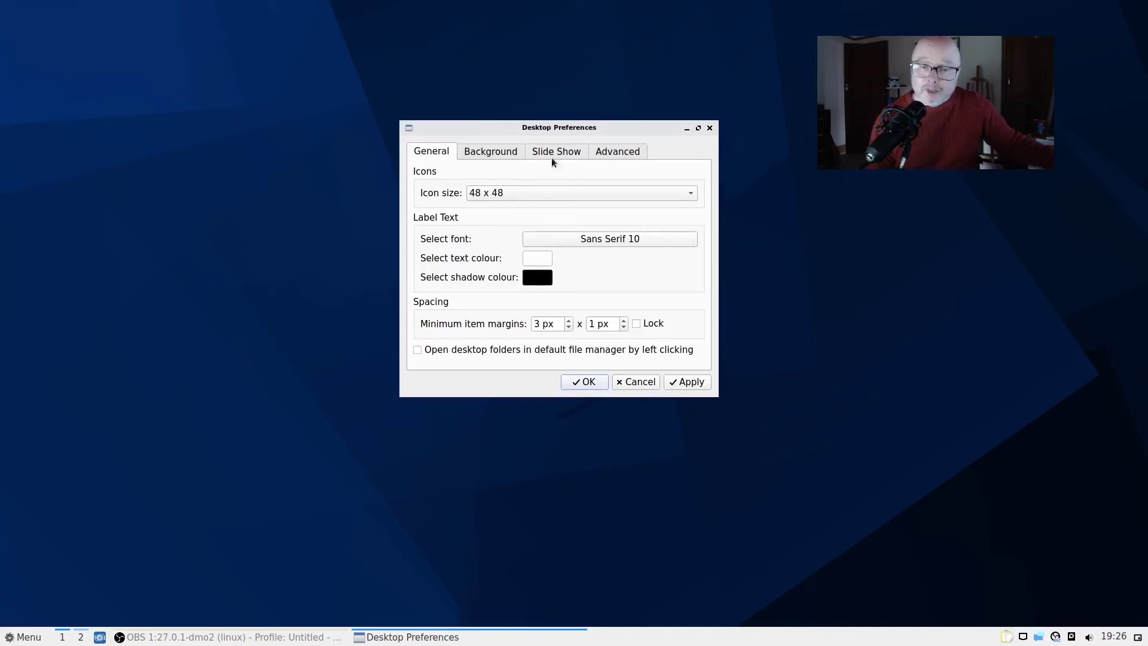
{"action": "left_click", "coordinate": [623, 149]}
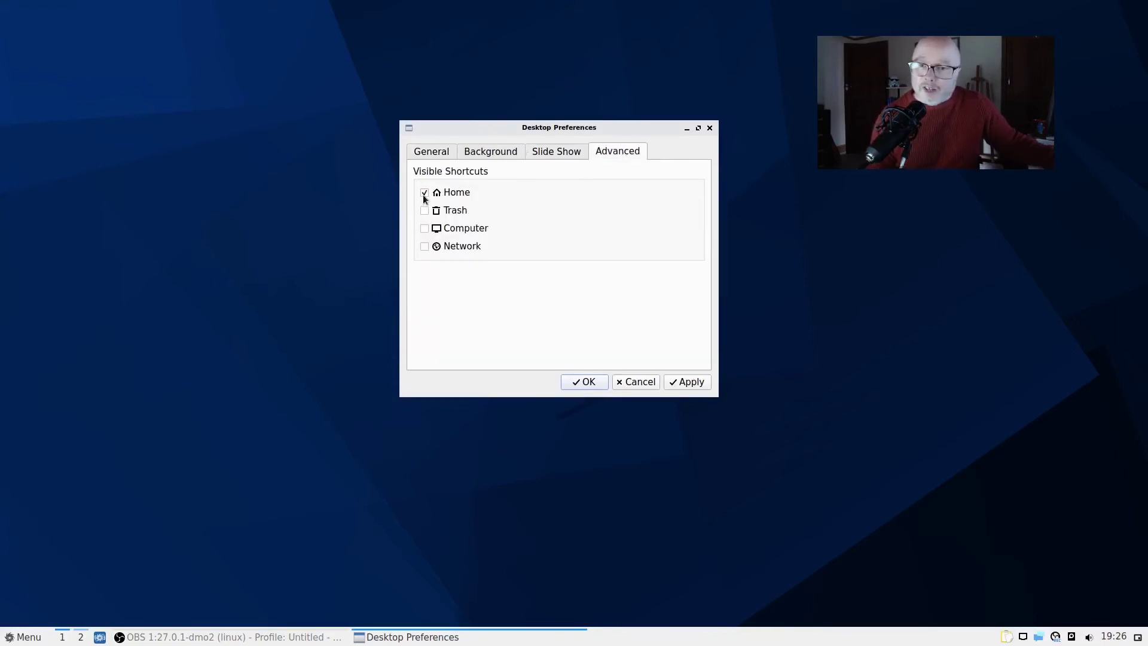
{"action": "left_click", "coordinate": [425, 194]}
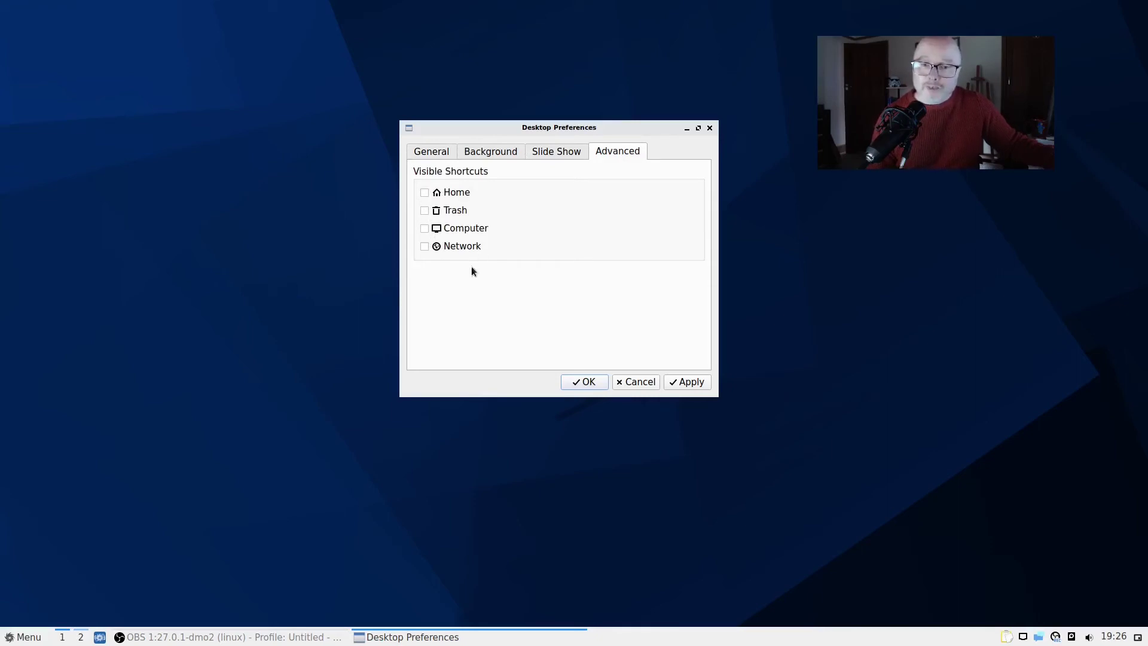
{"action": "left_click", "coordinate": [492, 152]}
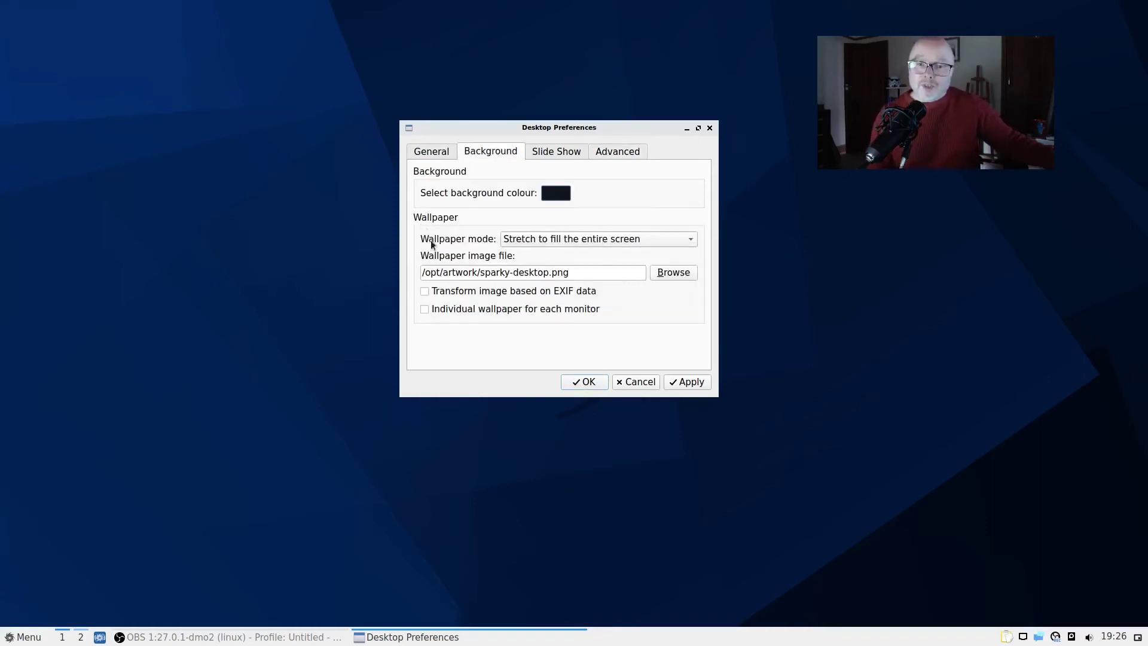
Step: Apply the snowy sparky-nature15.jpg image as a trial wallpaper
{"action": "left_click", "coordinate": [673, 272]}
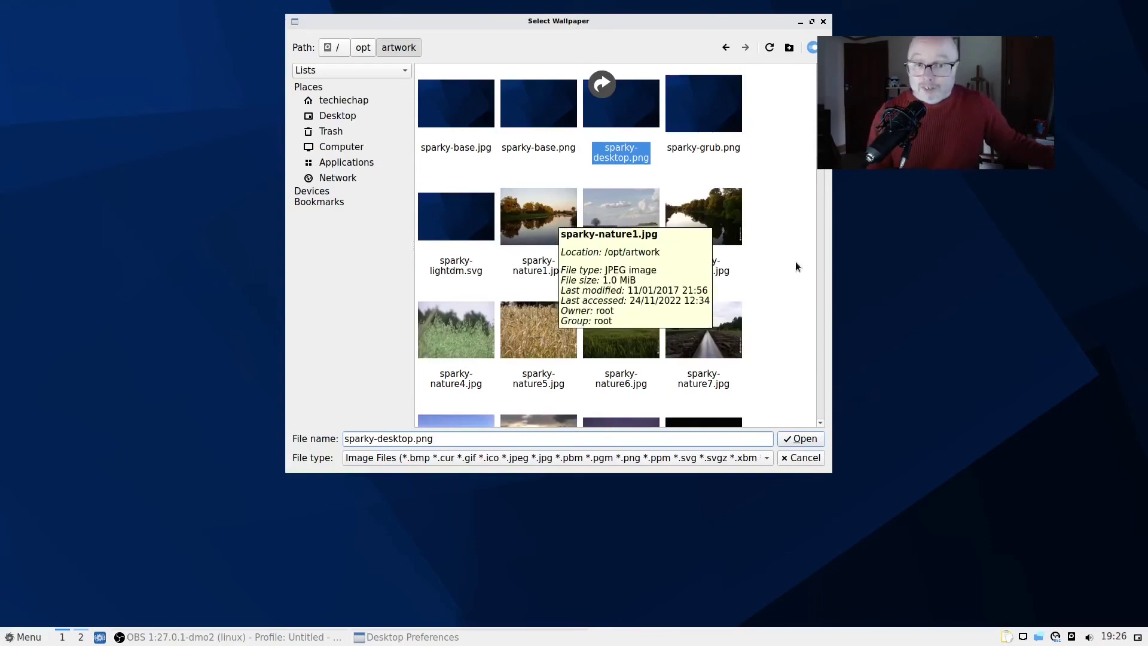
{"action": "scroll", "coordinate": [776, 291], "scroll_direction": "down", "scroll_amount": 6}
{"action": "scroll", "coordinate": [776, 291], "scroll_direction": "up", "scroll_amount": 3}
{"action": "scroll", "coordinate": [776, 291], "scroll_direction": "down", "scroll_amount": 3}
{"action": "scroll", "coordinate": [698, 237], "scroll_direction": "up", "scroll_amount": 3}
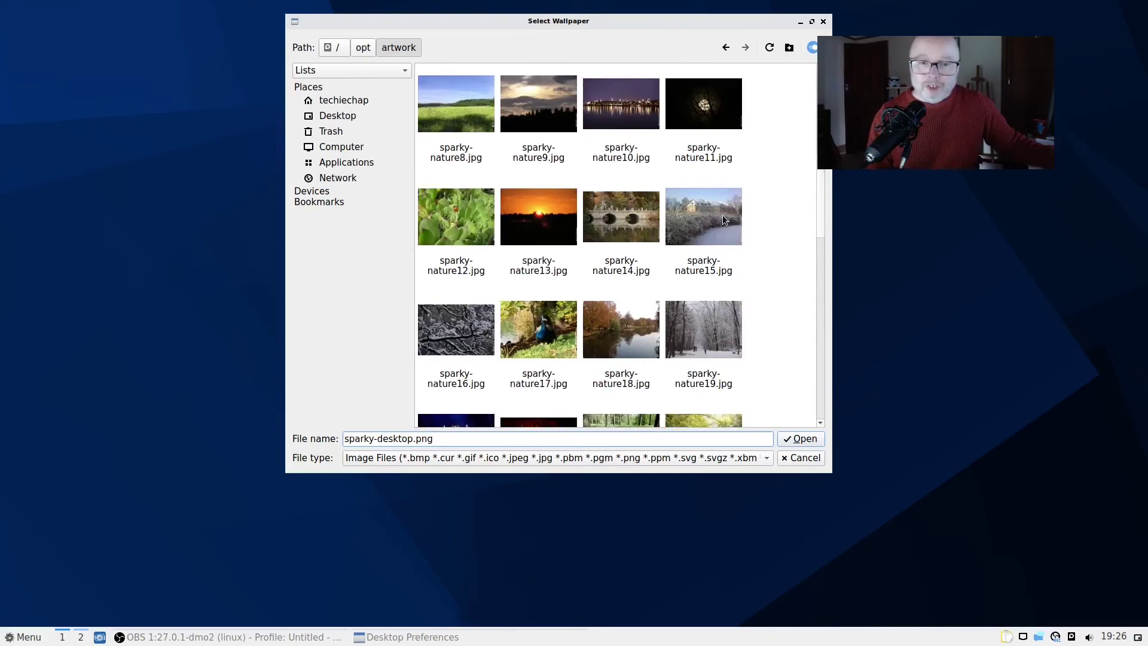
{"action": "left_click", "coordinate": [707, 348]}
{"action": "left_click", "coordinate": [720, 250]}
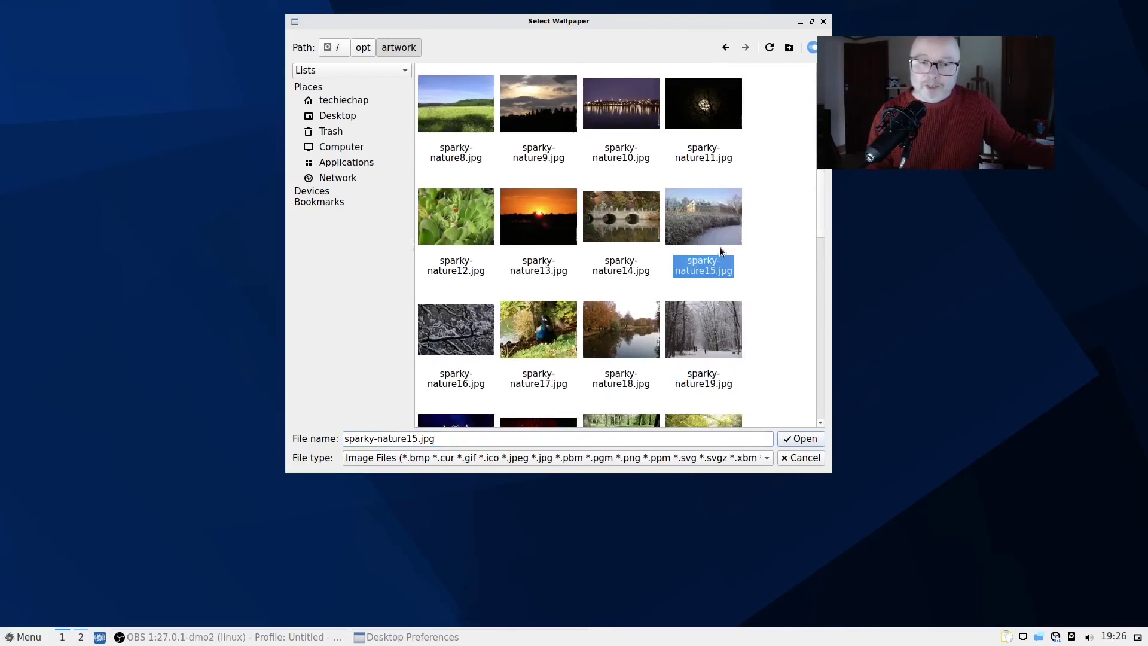
{"action": "left_click", "coordinate": [795, 440]}
{"action": "left_click", "coordinate": [708, 387]}
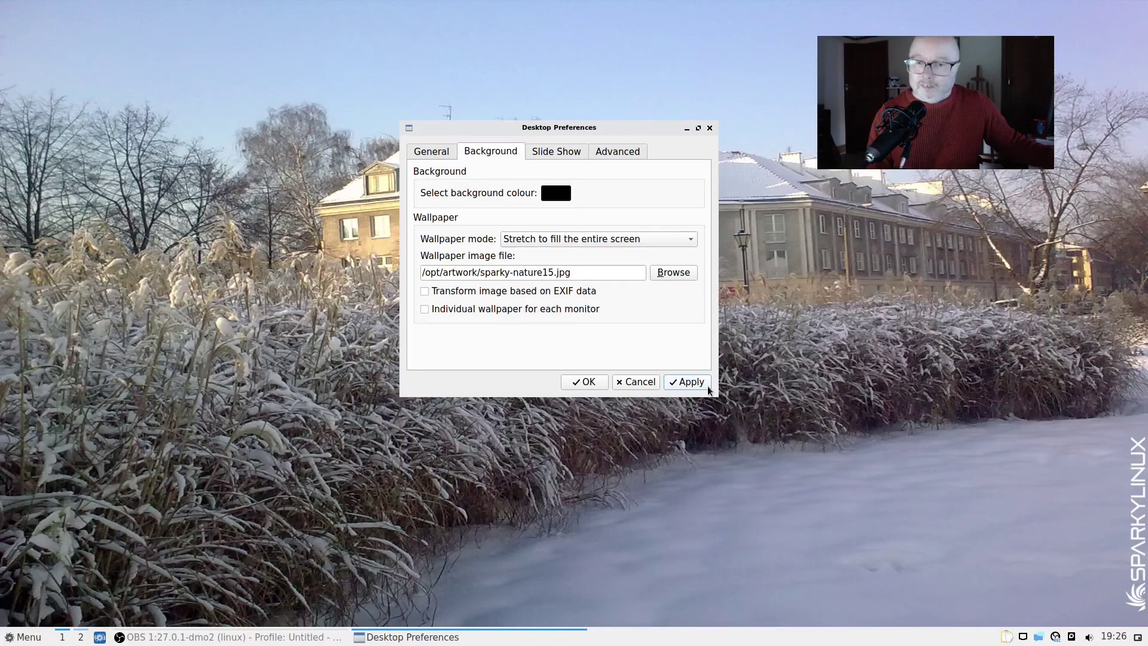
Step: Switch the wallpaper to the sunset sparky-nature13.jpg, apply it, and close the preferences
{"action": "left_click", "coordinate": [675, 270]}
{"action": "left_click", "coordinate": [519, 231]}
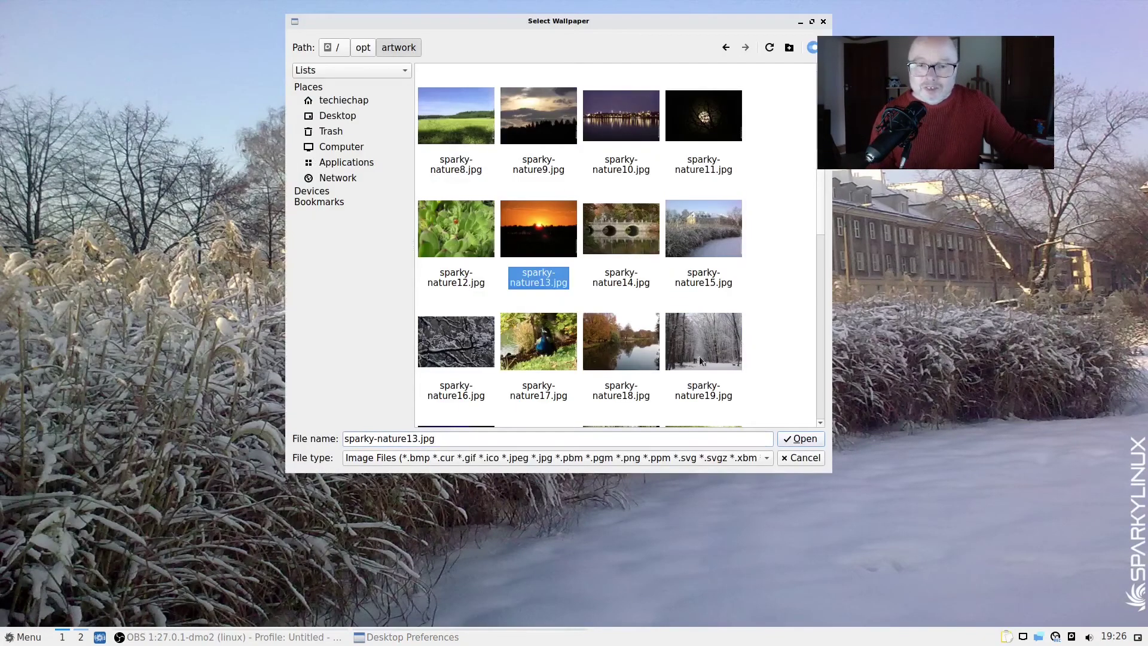
{"action": "left_click", "coordinate": [783, 438]}
{"action": "left_click", "coordinate": [701, 382]}
{"action": "left_click", "coordinate": [584, 381]}
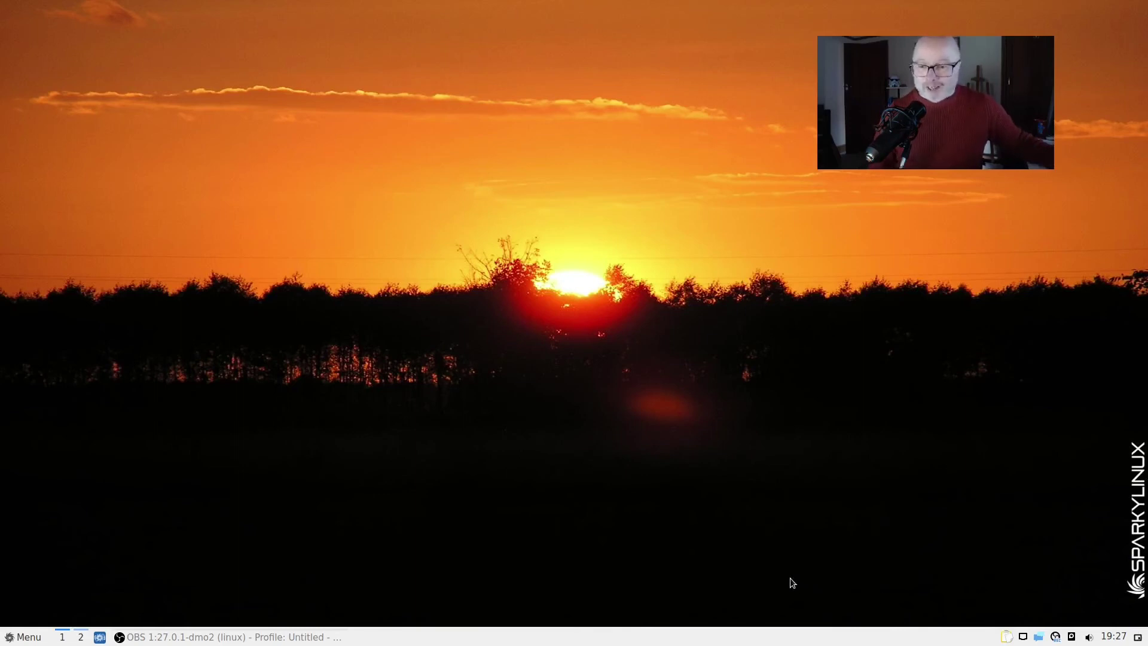
Step: Open the LXQt Configuration Center via Preferences > LXQt settings in the menu
{"action": "left_click", "coordinate": [8, 637]}
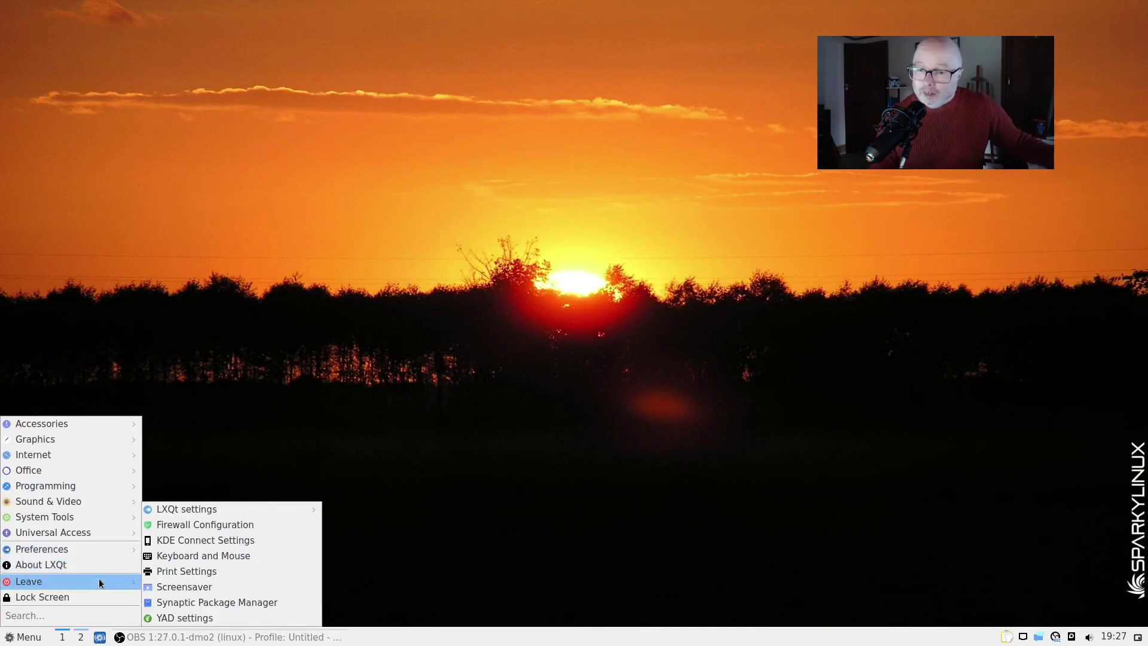
{"action": "mouse_move", "coordinate": [95, 548]}
{"action": "mouse_move", "coordinate": [206, 509]}
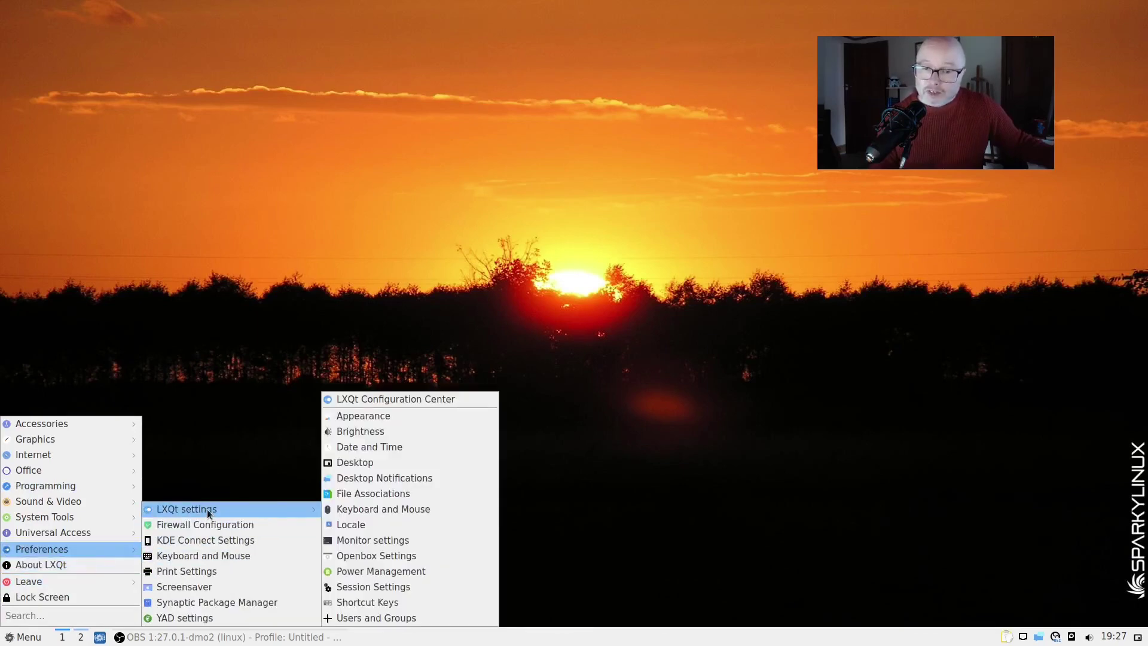
{"action": "left_click", "coordinate": [348, 400]}
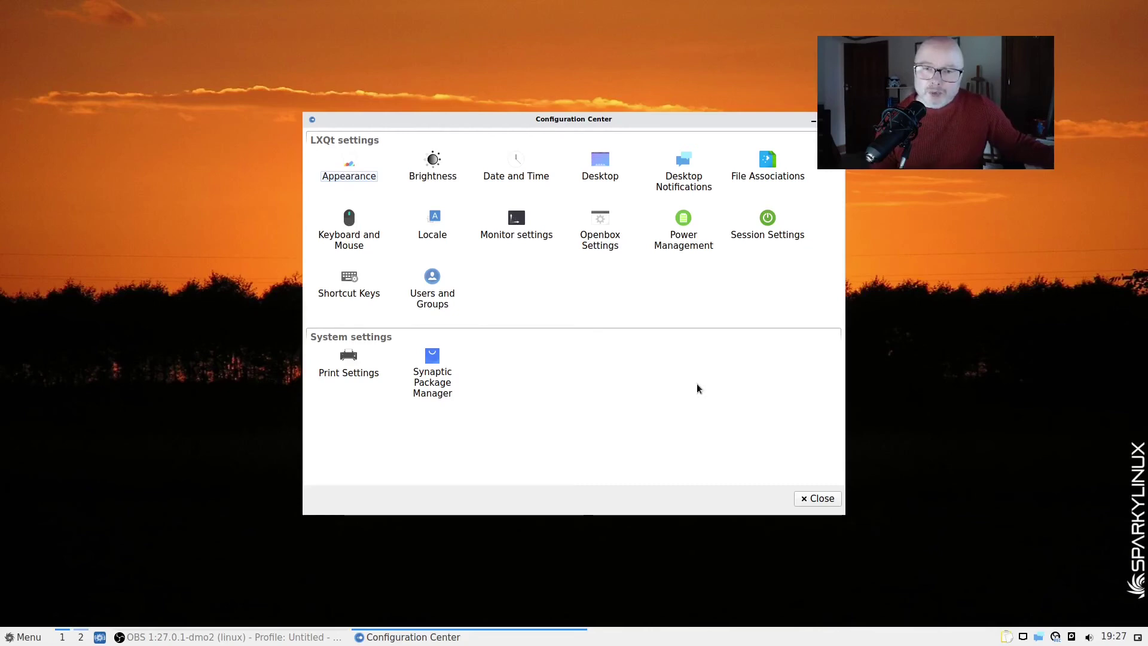
{"action": "left_click", "coordinate": [351, 165]}
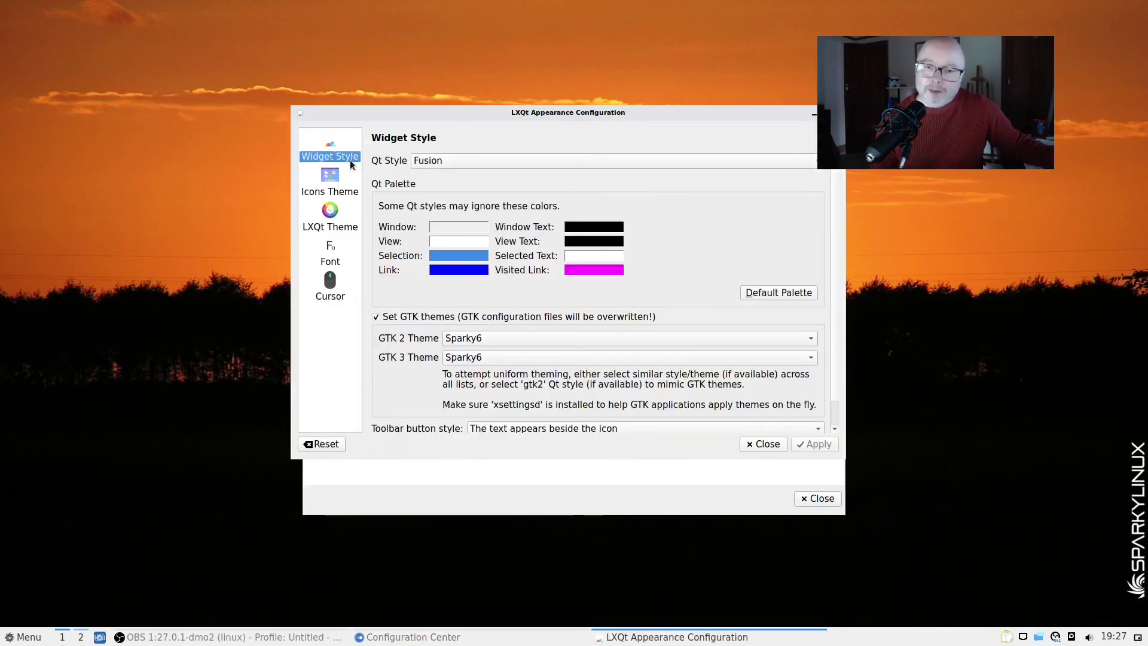
{"action": "left_click", "coordinate": [317, 224]}
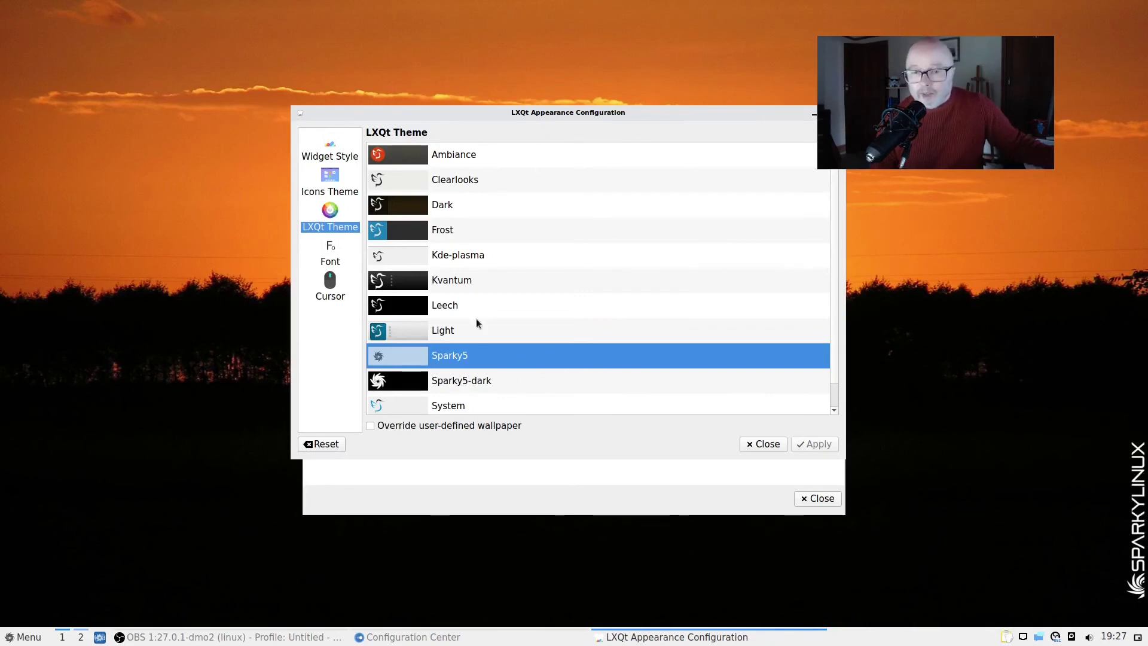
{"action": "scroll", "coordinate": [478, 347], "scroll_direction": "down", "scroll_amount": 1}
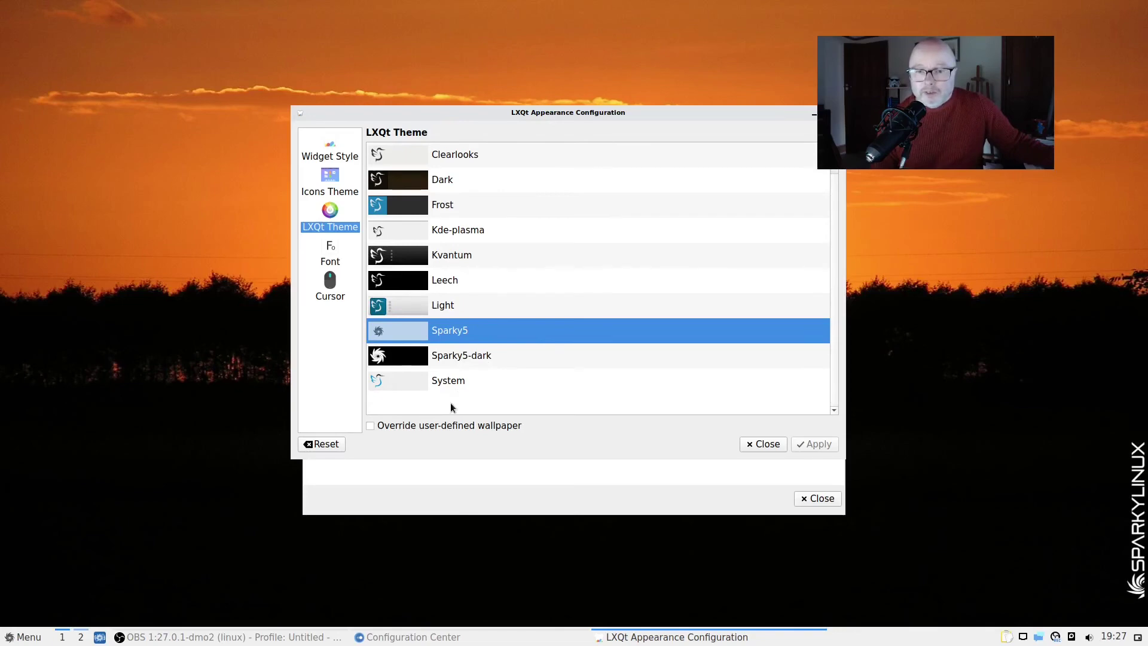
{"action": "scroll", "coordinate": [458, 402], "scroll_direction": "up", "scroll_amount": 1}
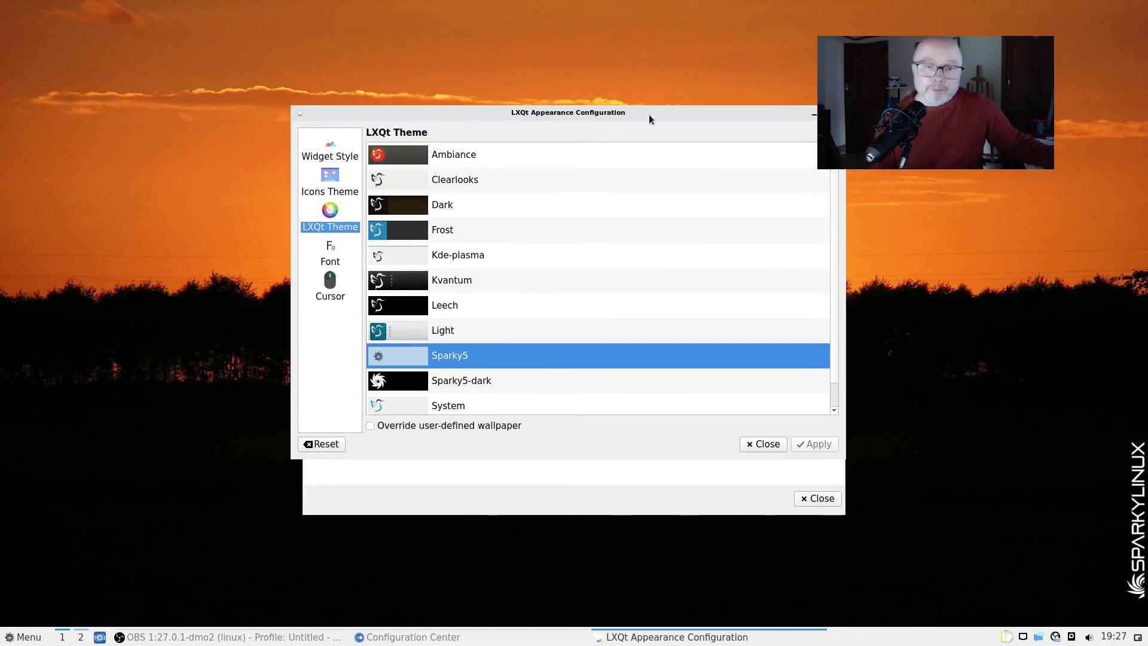
{"action": "left_click_drag", "start_coordinate": [648, 115], "coordinate": [577, 120]}
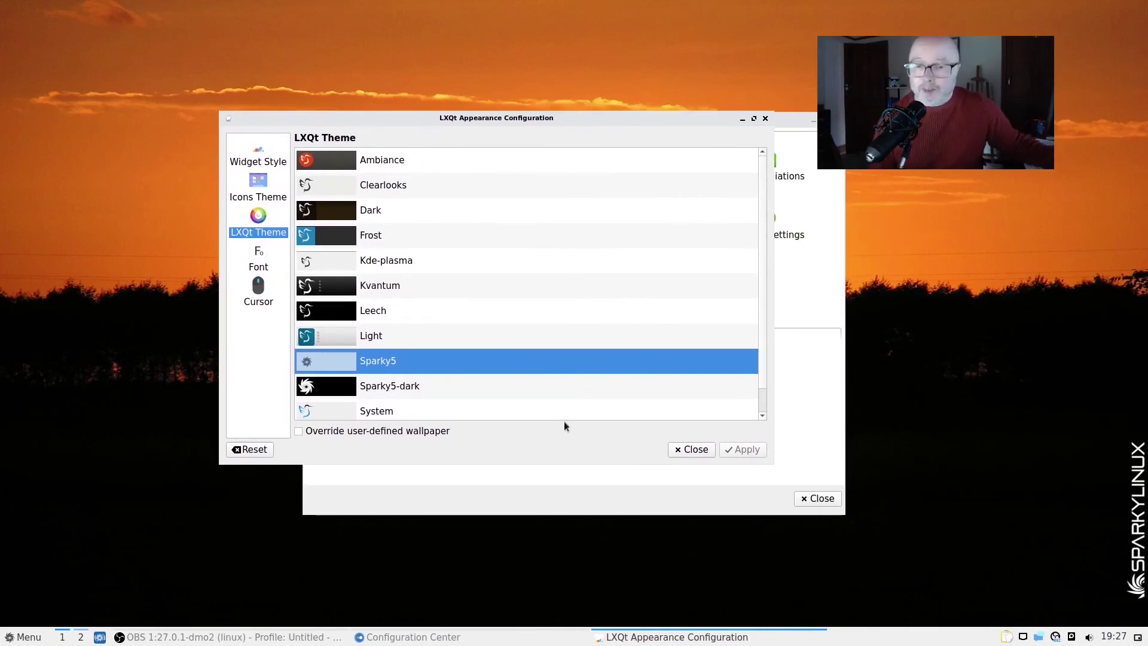
{"action": "left_click_drag", "start_coordinate": [658, 114], "coordinate": [658, 117]}
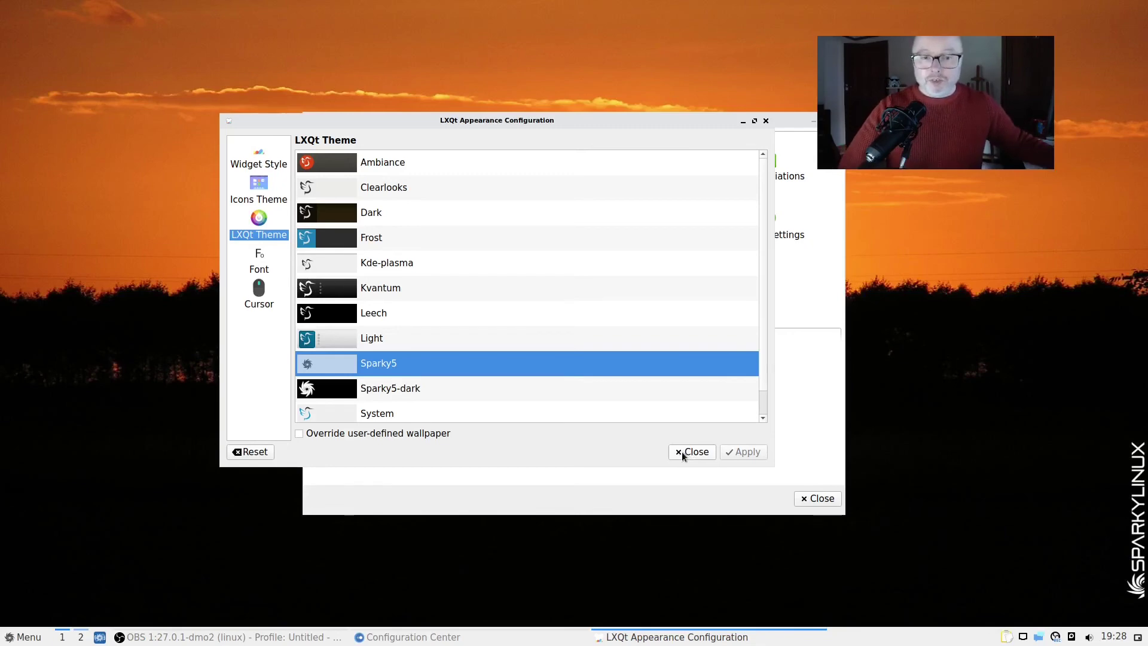
{"action": "left_click", "coordinate": [694, 452]}
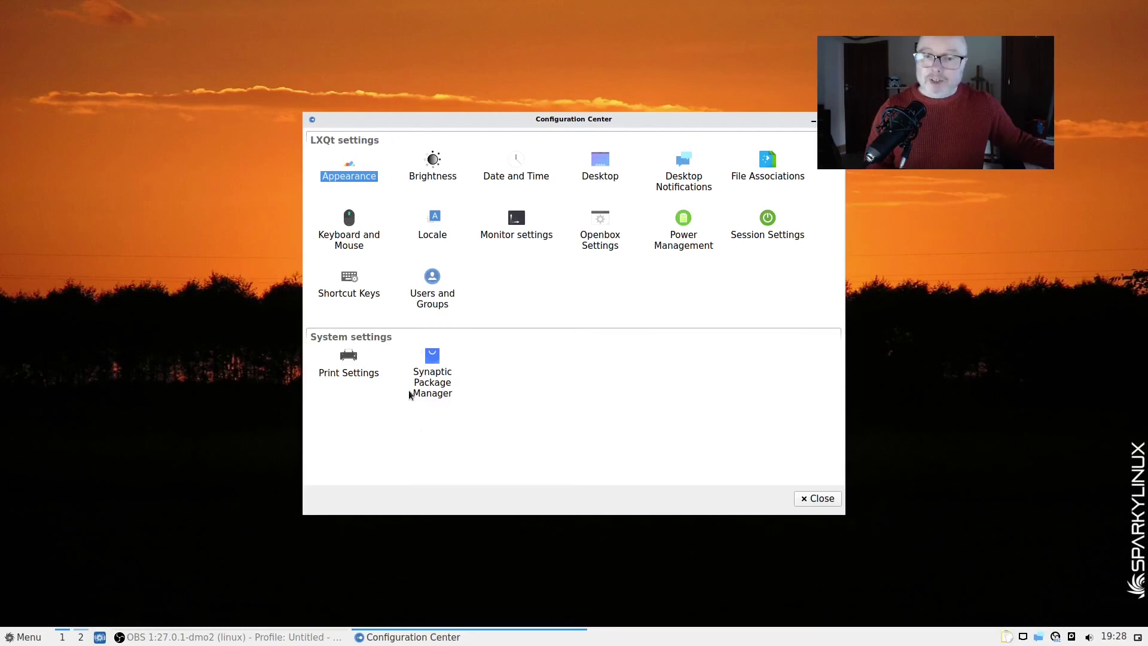
Step: Launch Synaptic Package Manager from the Configuration Center, entering the account password
{"action": "double_click", "coordinate": [425, 392]}
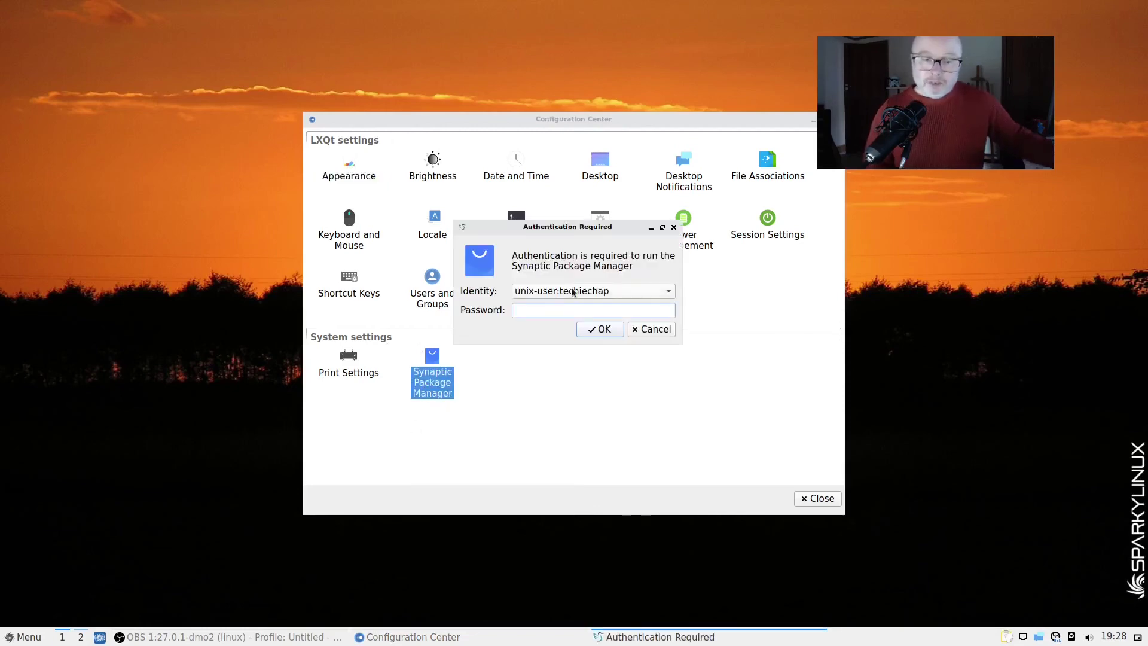
{"action": "type", "text": "****"}
{"action": "key", "text": "Return"}
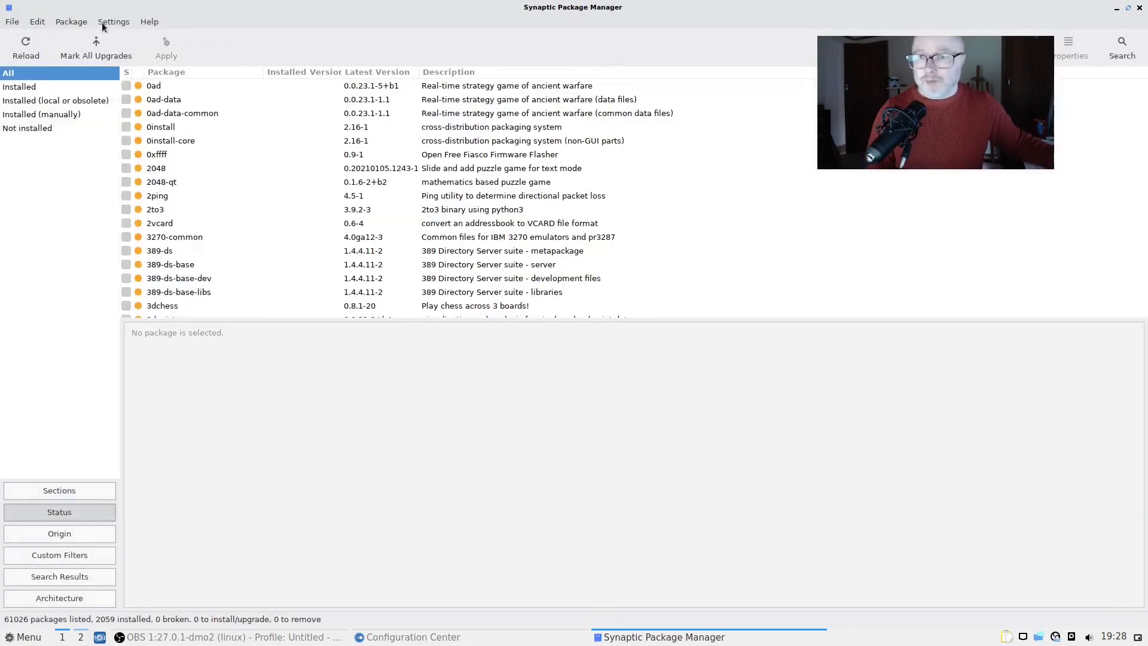
Step: Review the Sparky potolo and Debian bullseye repositories without changes, then close Synaptic
{"action": "left_click", "coordinate": [103, 22]}
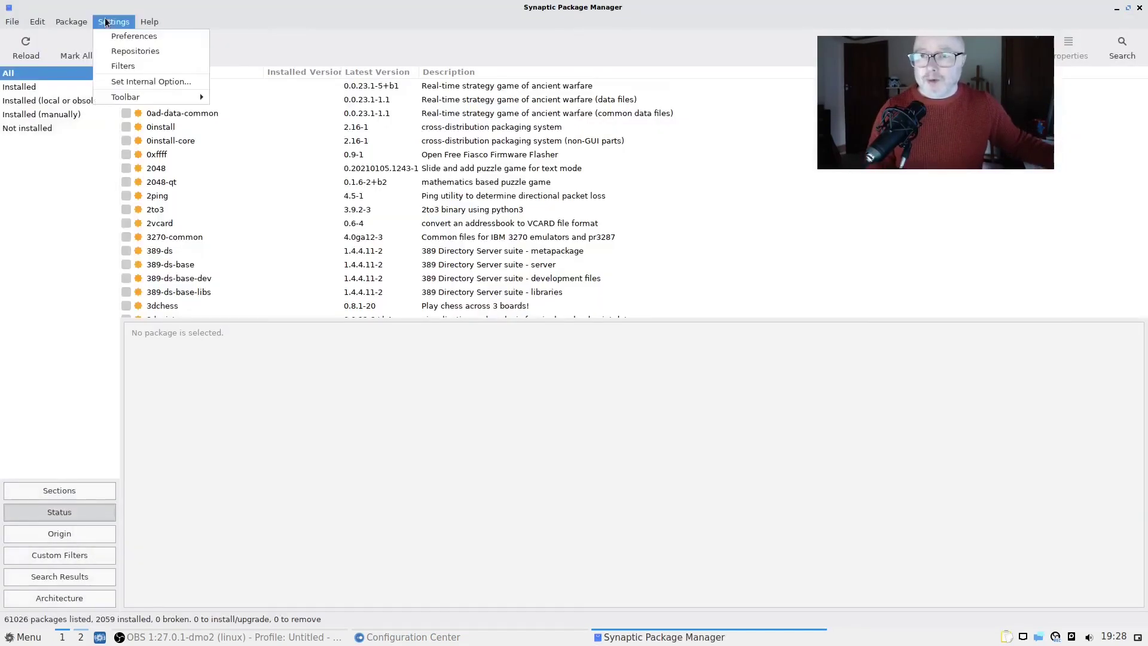
{"action": "left_click", "coordinate": [122, 50]}
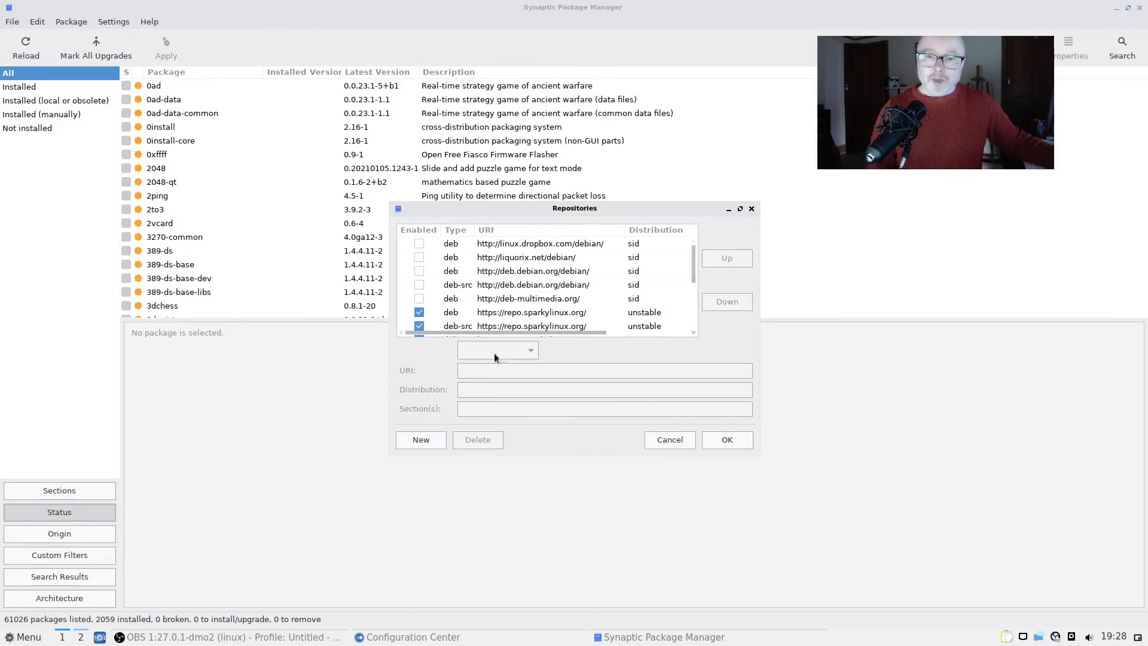
{"action": "scroll", "coordinate": [526, 303], "scroll_direction": "down", "scroll_amount": 5}
{"action": "scroll", "coordinate": [527, 311], "scroll_direction": "down", "scroll_amount": 1}
{"action": "scroll", "coordinate": [578, 305], "scroll_direction": "up", "scroll_amount": 5}
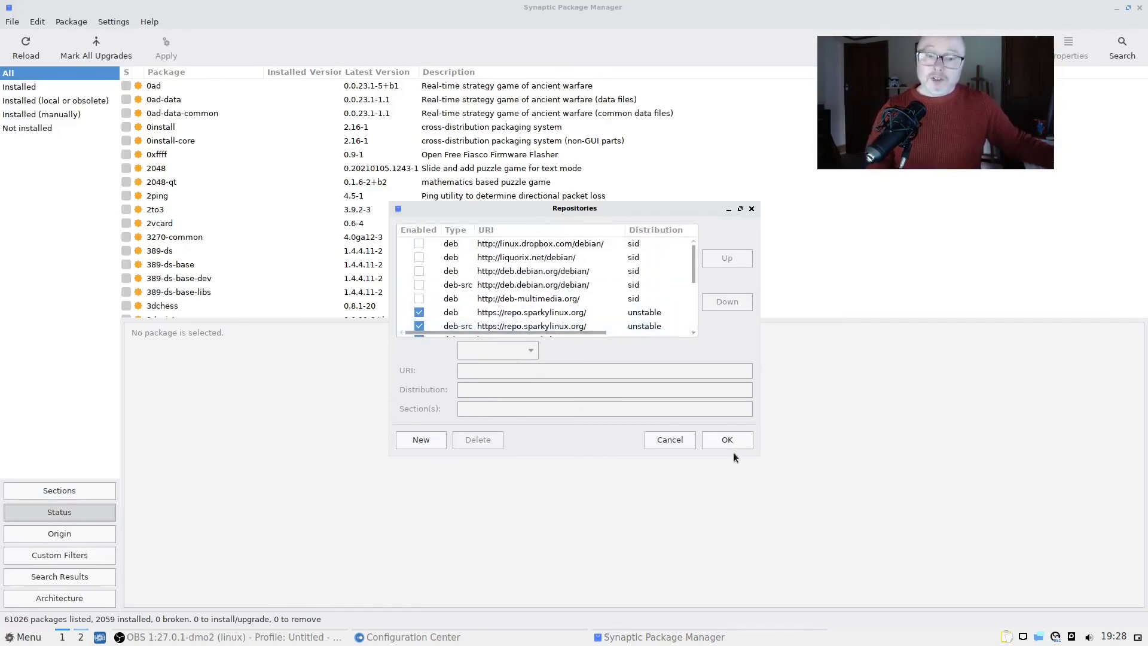
{"action": "left_click", "coordinate": [671, 441]}
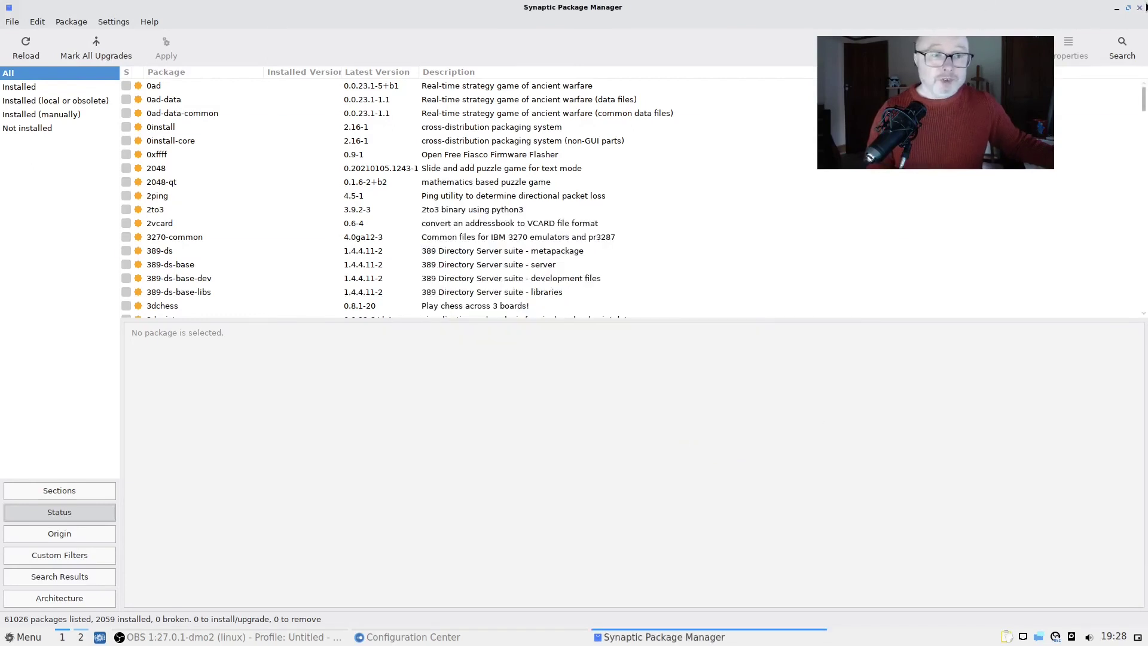
{"action": "left_click", "coordinate": [1138, 7]}
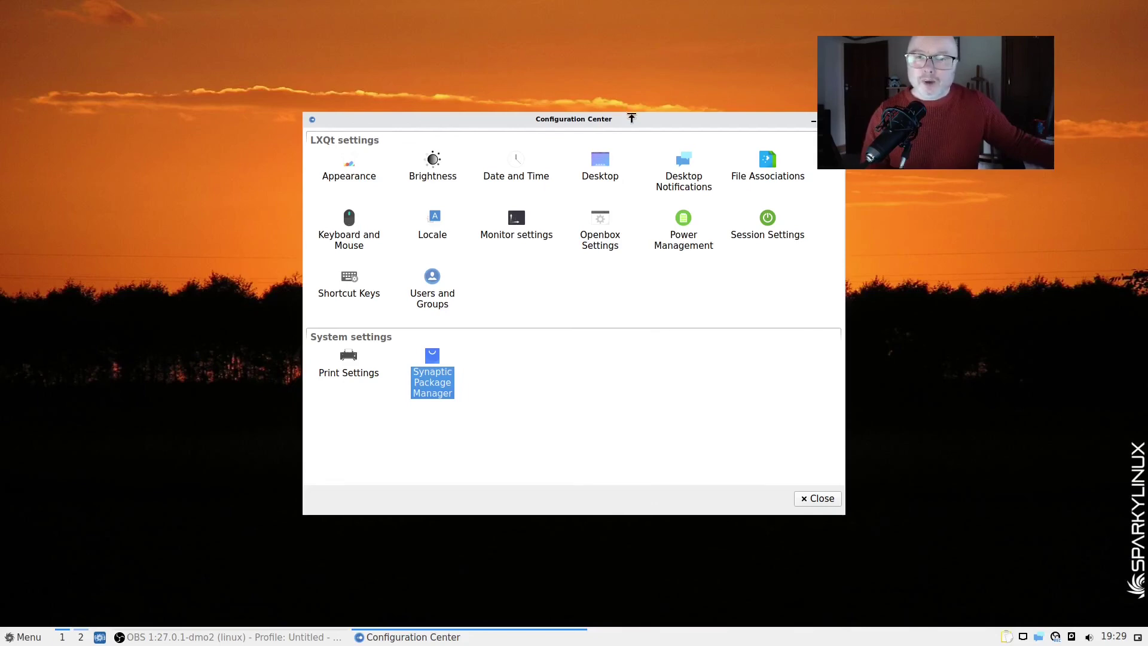
Step: Move the Configuration Center window higher, then close it
{"action": "left_click_drag", "start_coordinate": [631, 118], "coordinate": [633, 73]}
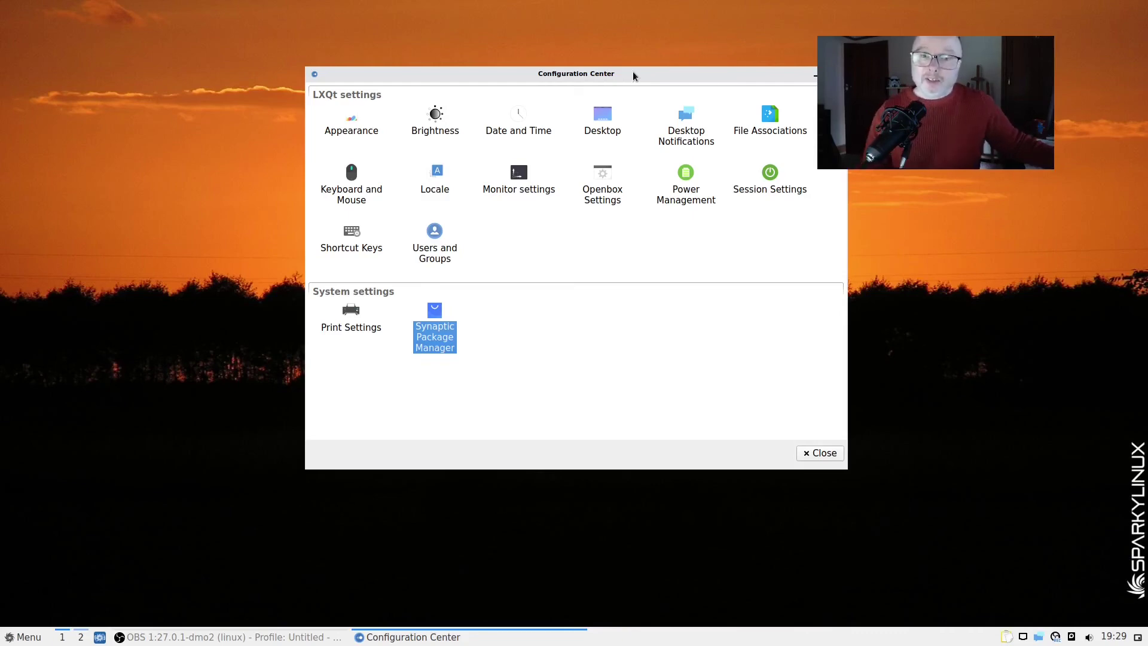
{"action": "left_click_drag", "start_coordinate": [633, 71], "coordinate": [627, 58]}
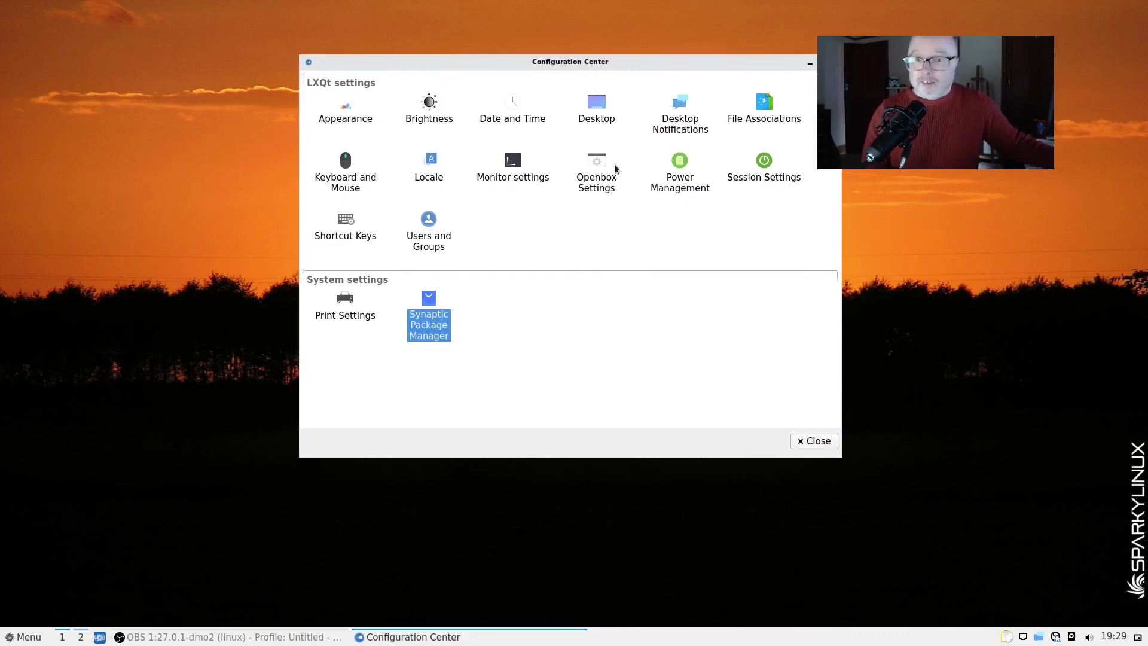
{"action": "left_click", "coordinate": [825, 442]}
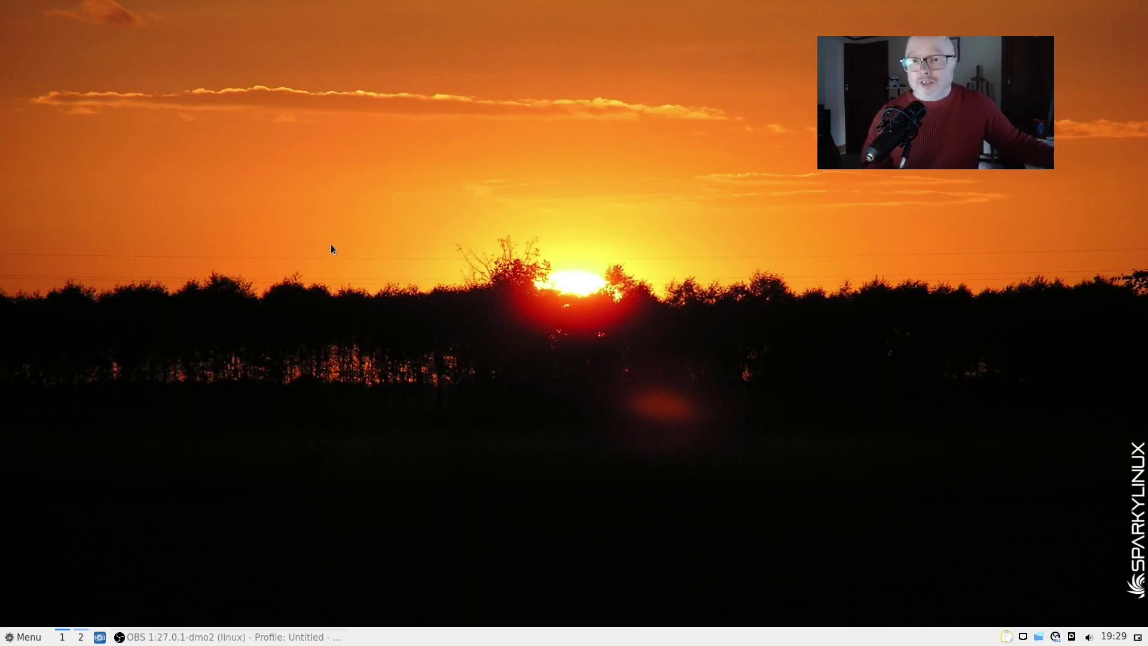
Step: Open the LXQt application menu from the taskbar Menu button
{"action": "left_click", "coordinate": [3, 639]}
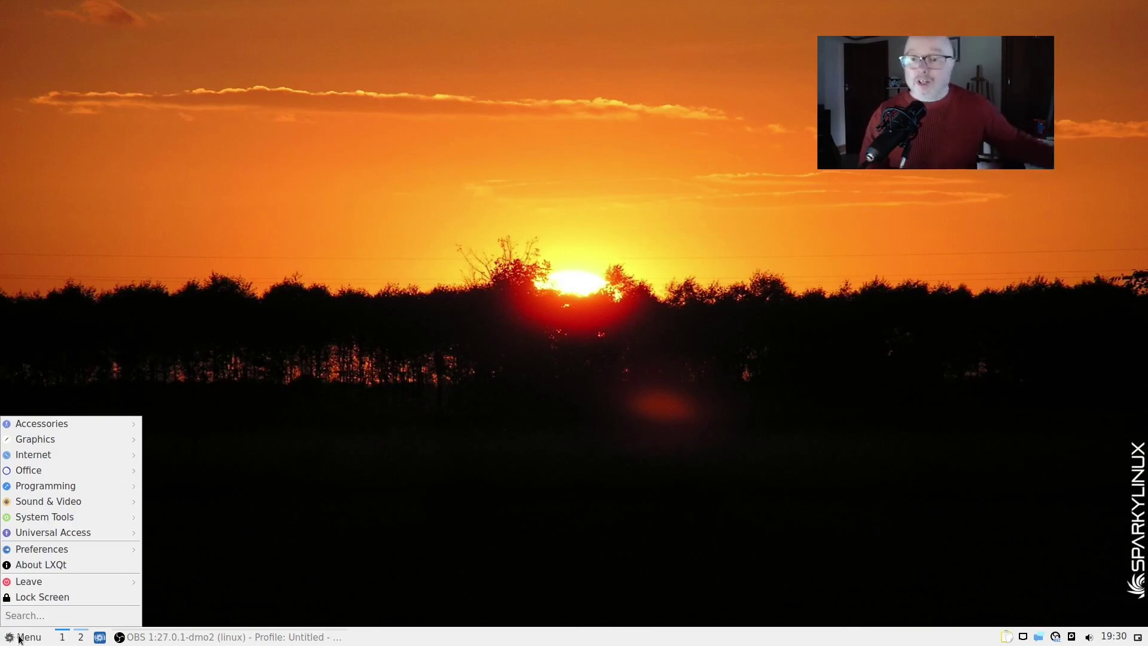
Step: Launch APTus AppCenter from System Tools and authenticate with the account password
{"action": "mouse_move", "coordinate": [27, 424]}
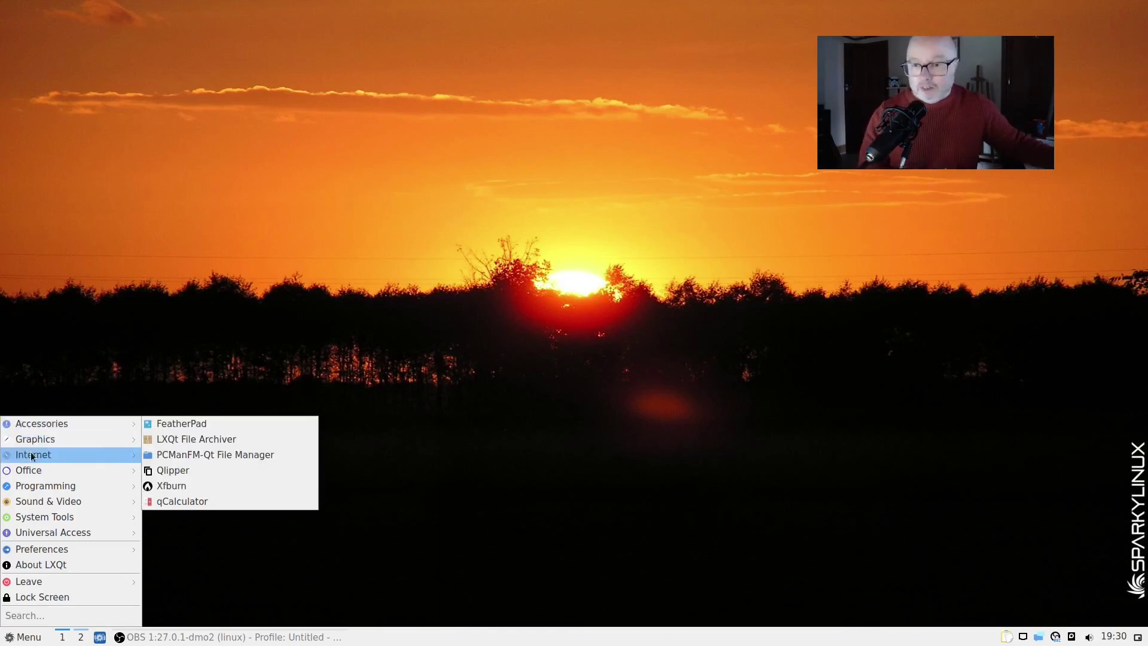
{"action": "mouse_move", "coordinate": [43, 522]}
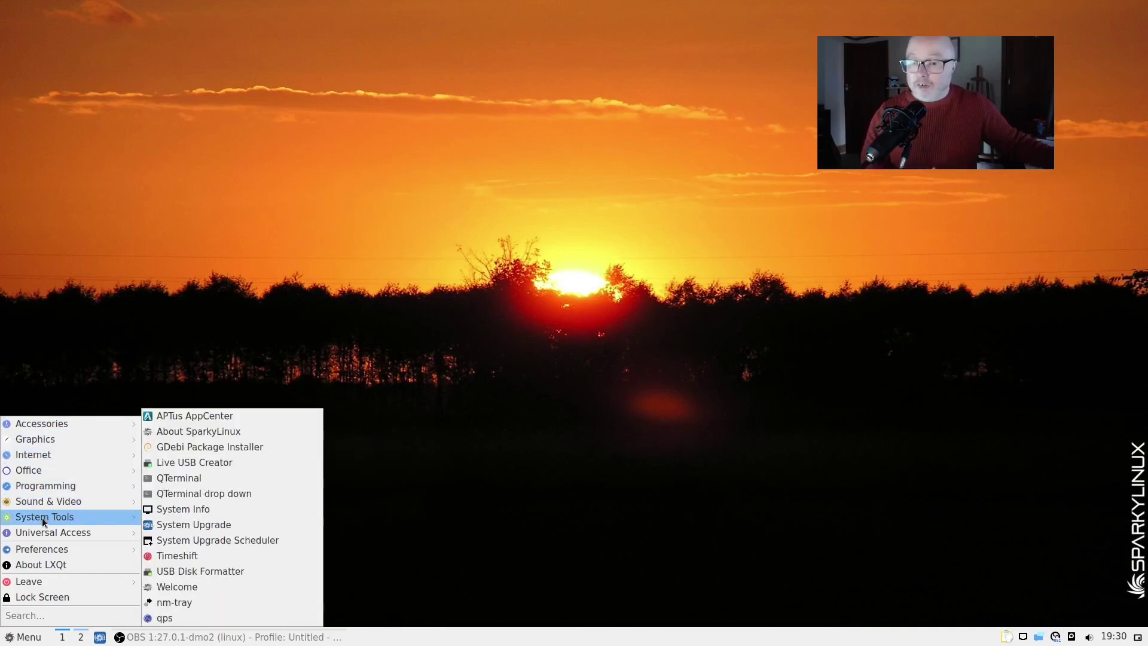
{"action": "left_click", "coordinate": [288, 417]}
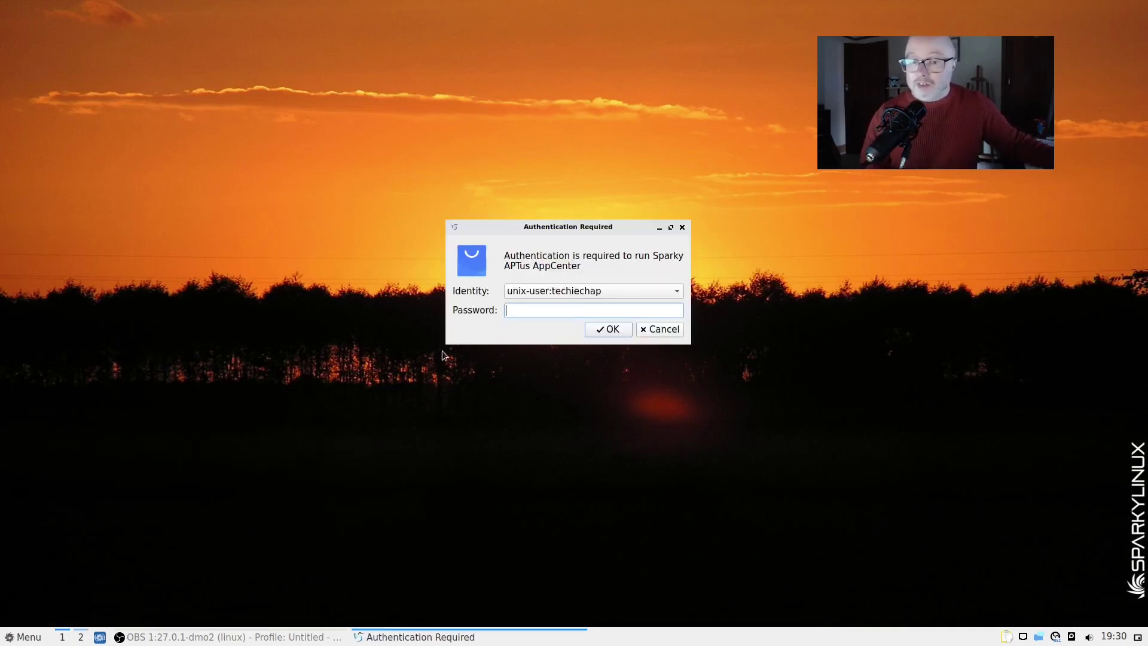
{"action": "type", "text": "*"}
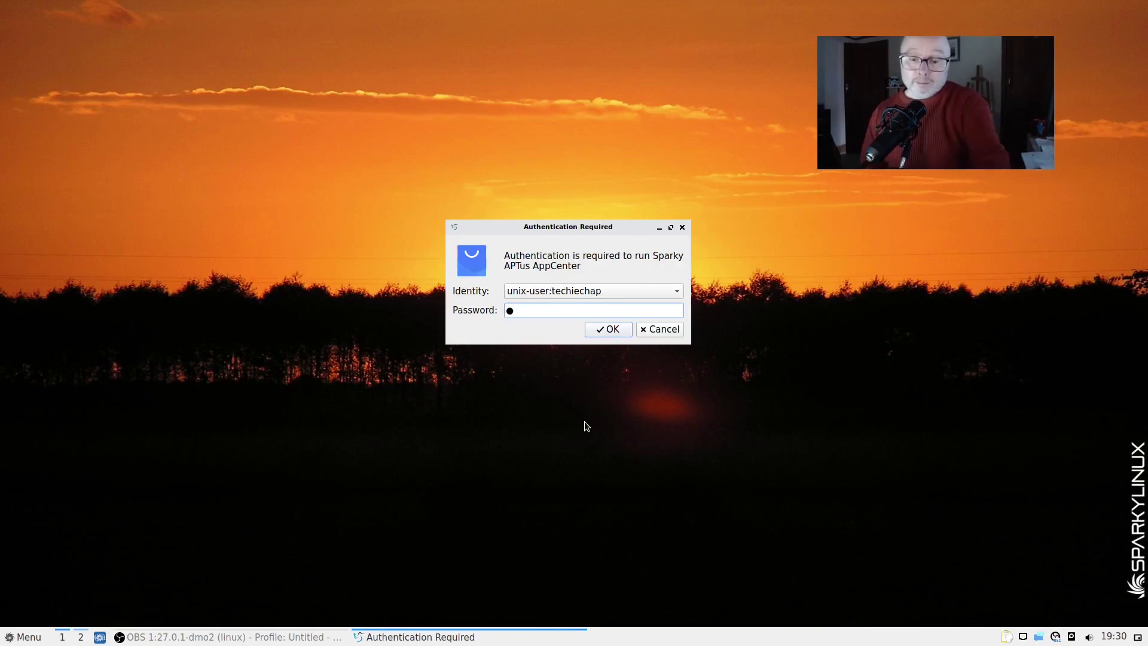
{"action": "left_click", "coordinate": [518, 426]}
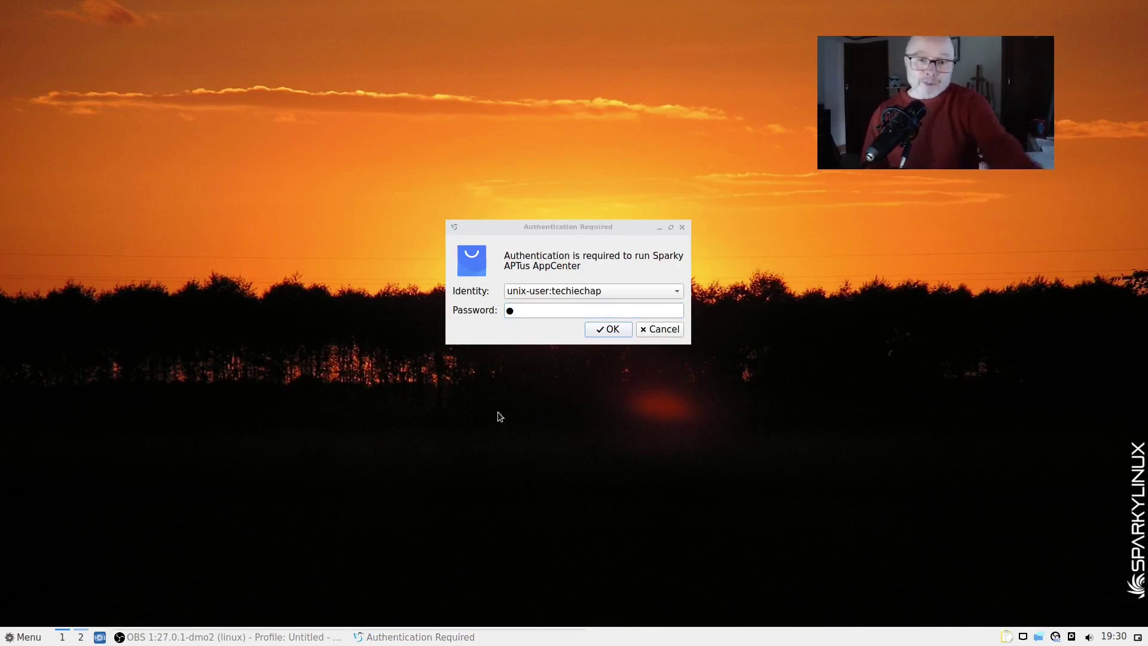
{"action": "left_click", "coordinate": [487, 318]}
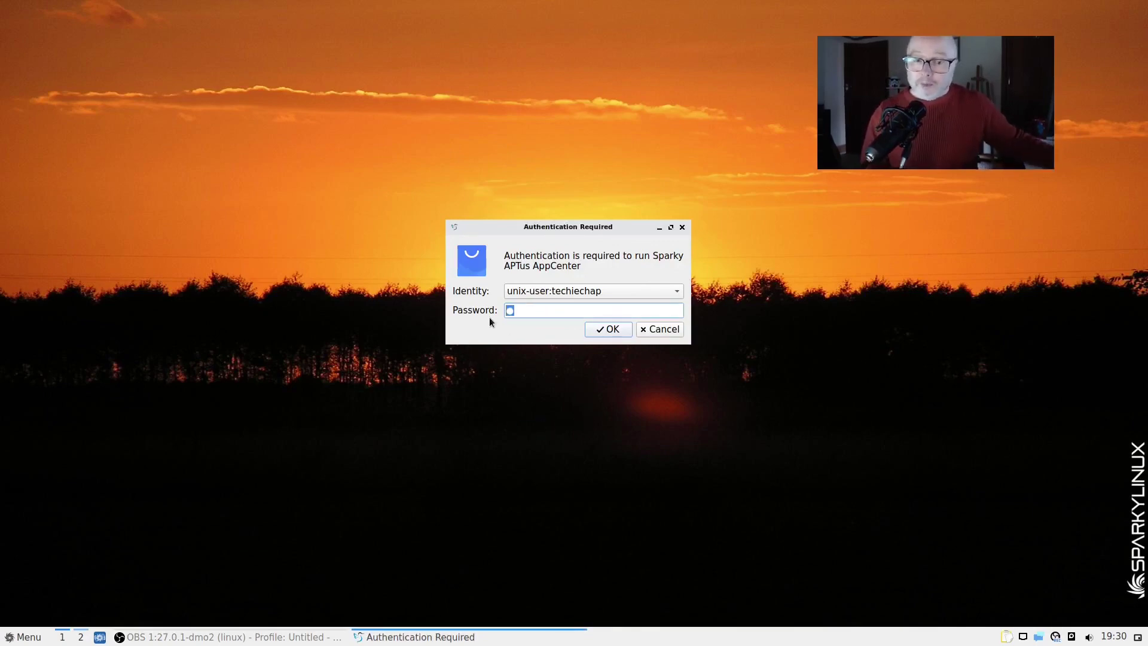
{"action": "type", "text": "•••••"}
{"action": "key", "text": "Return"}
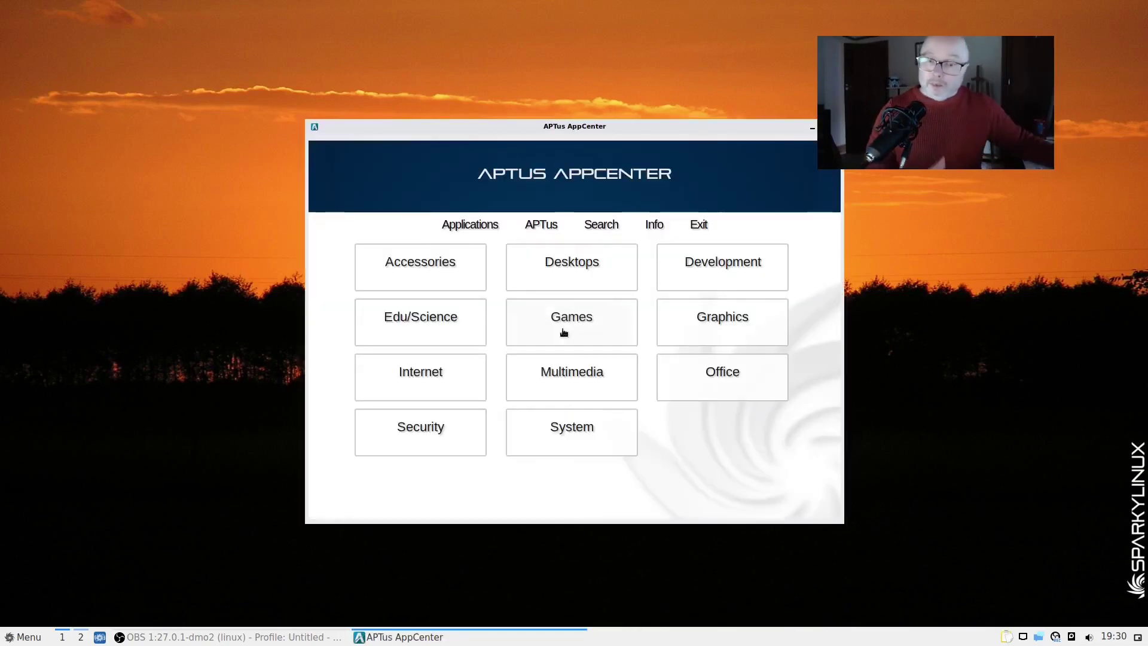
Step: Browse the APTus package tools, then read the Info page for APTus AppCenter 20221112~Sparky6
{"action": "left_click", "coordinate": [542, 227]}
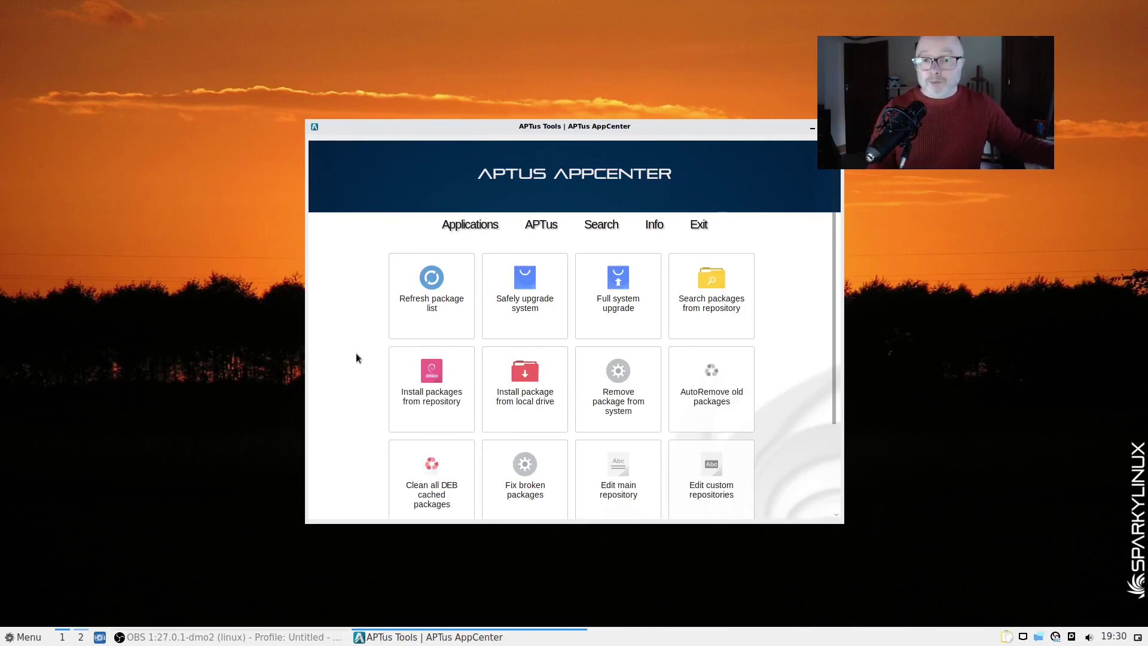
{"action": "scroll", "coordinate": [356, 358], "scroll_direction": "down", "scroll_amount": 3}
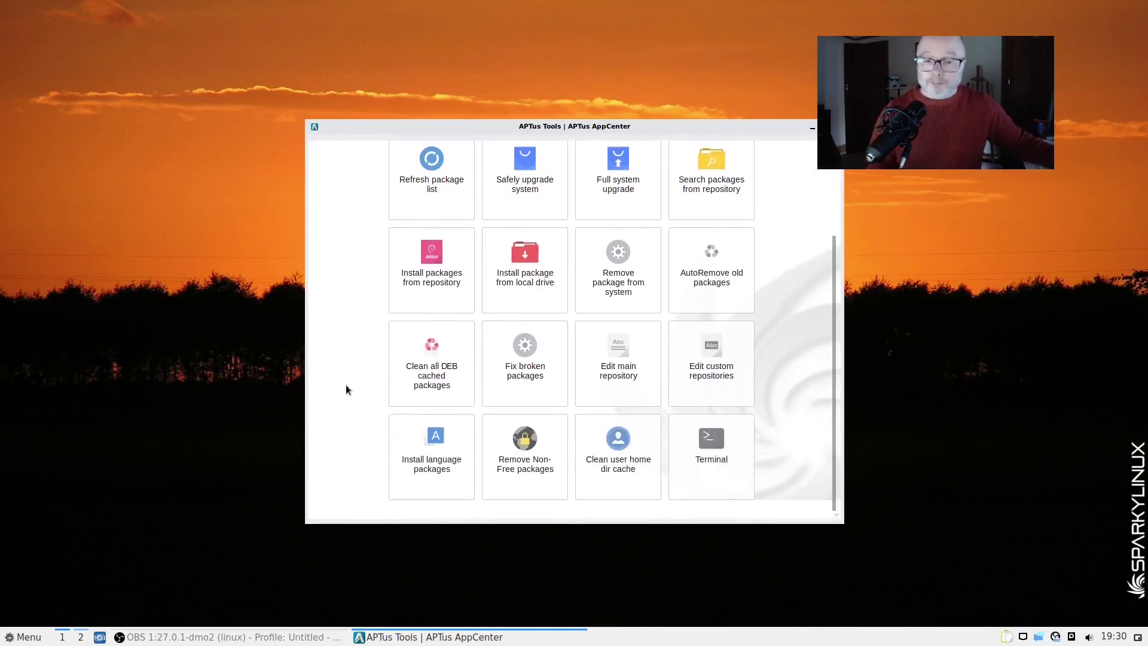
{"action": "scroll", "coordinate": [342, 386], "scroll_direction": "up", "scroll_amount": 3}
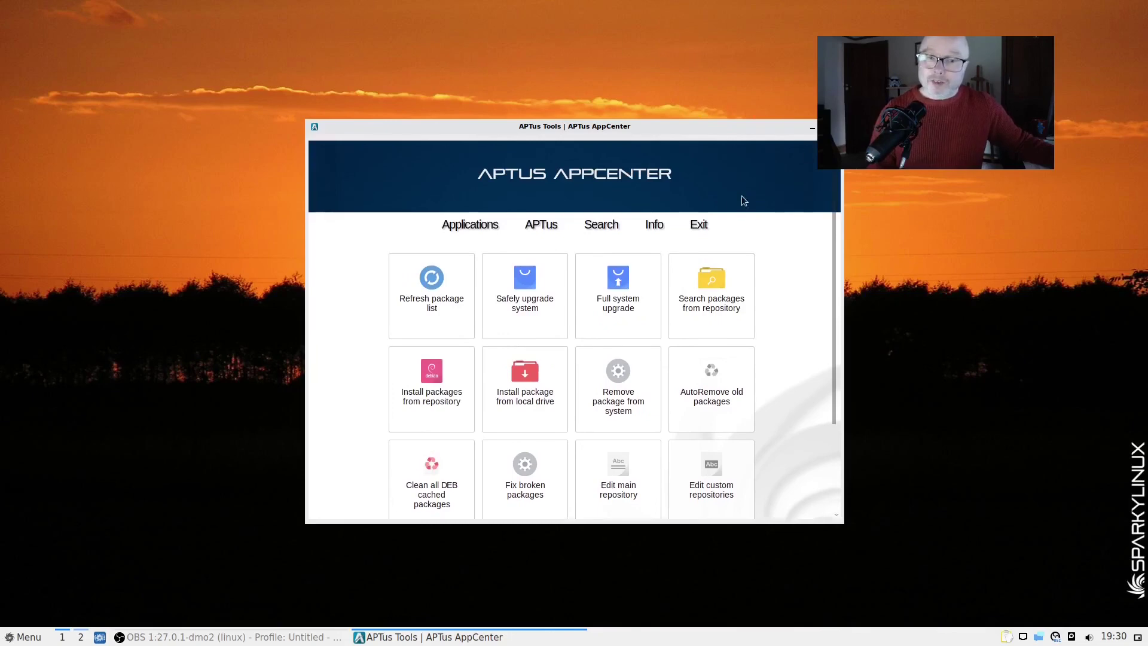
{"action": "left_click", "coordinate": [653, 231]}
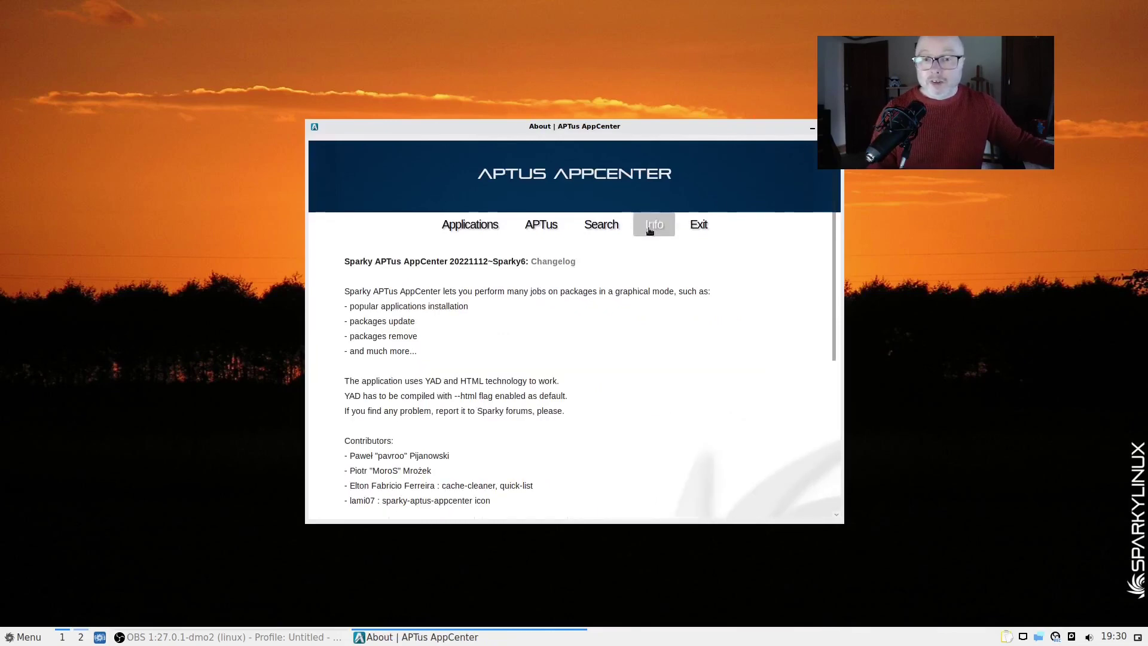
{"action": "scroll", "coordinate": [630, 401], "scroll_direction": "down", "scroll_amount": 2}
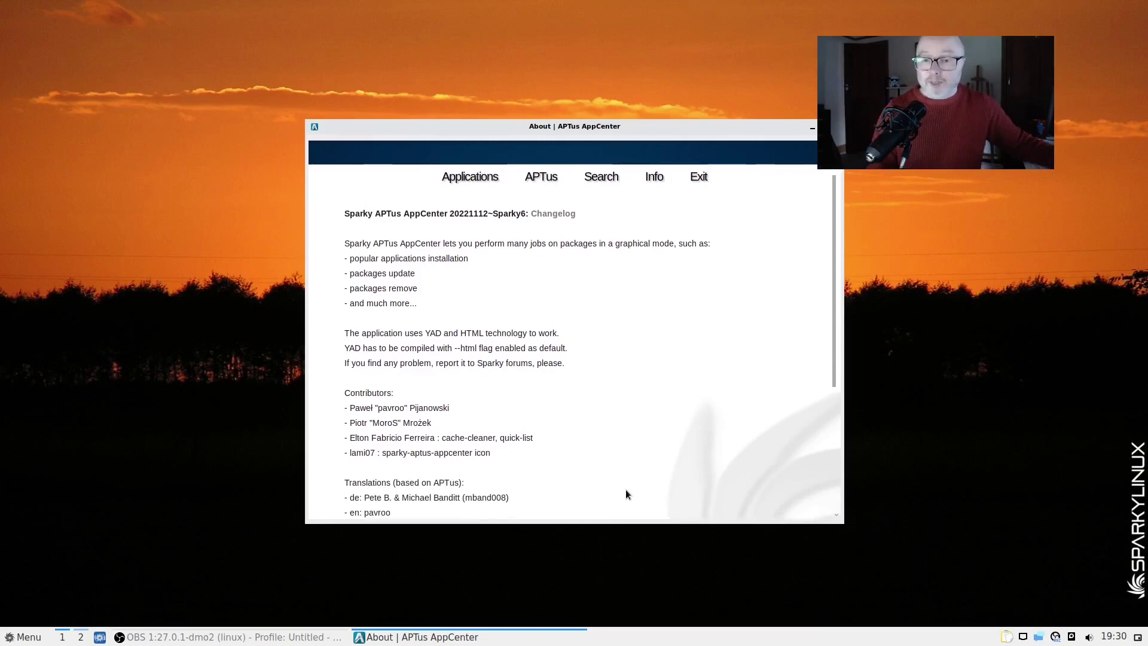
{"action": "scroll", "coordinate": [632, 502], "scroll_direction": "up", "scroll_amount": 2}
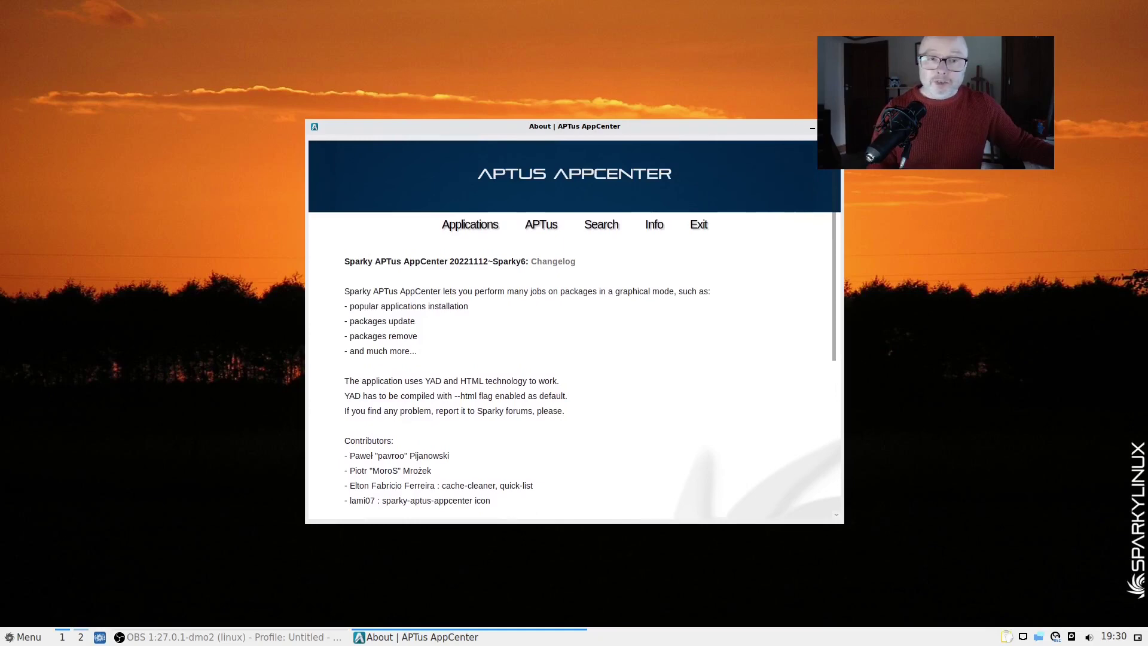
Step: Close APTus AppCenter and bring up the LXQt application menu from the taskbar
{"action": "left_click", "coordinate": [834, 126]}
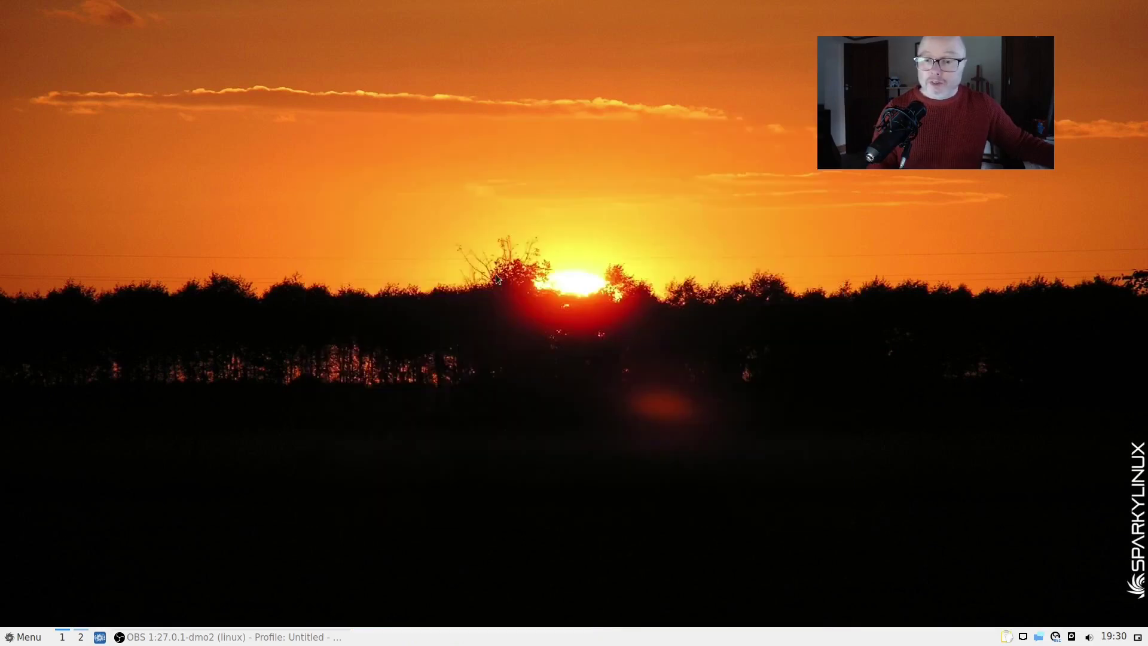
{"action": "left_click", "coordinate": [23, 637]}
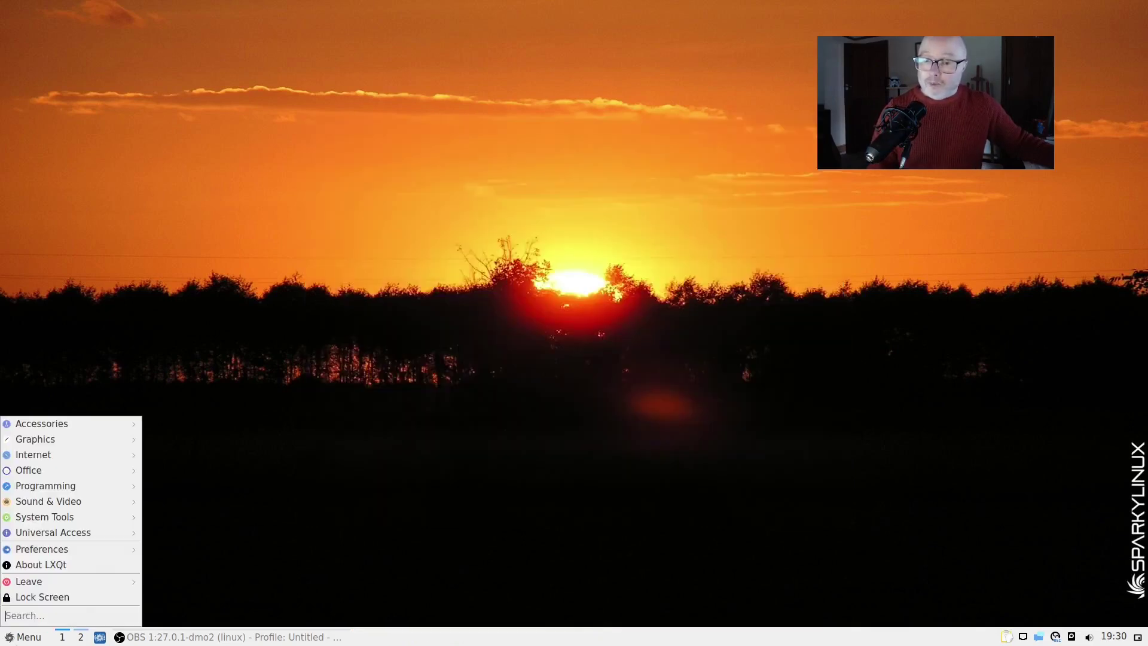